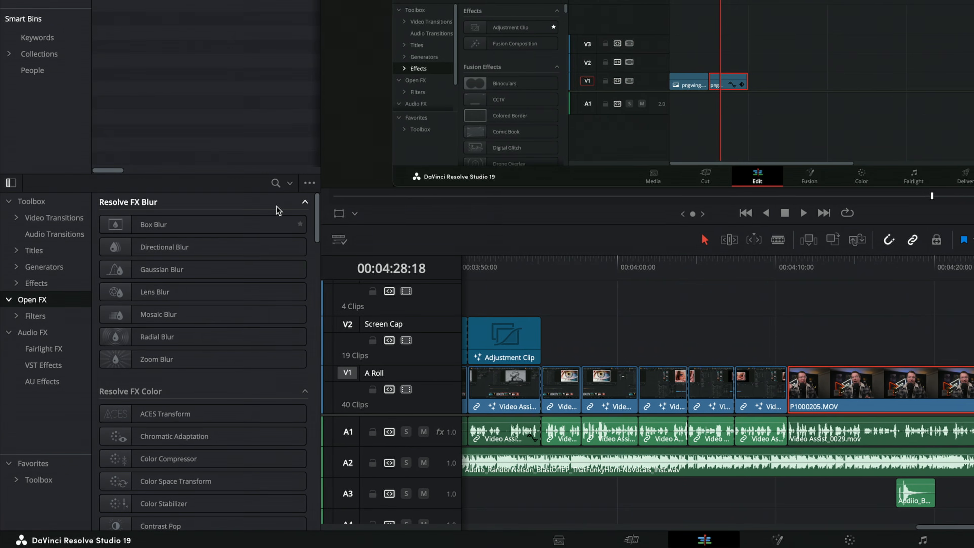
Browse the effects library, looking through the search field, the Effects category and the Video Transitions category
{"action": "left_click", "coordinate": [276, 182]}
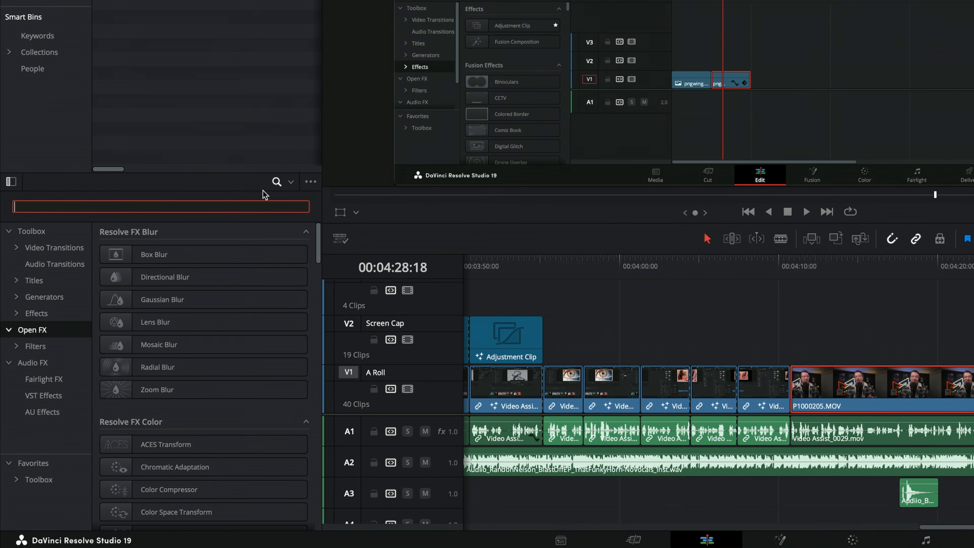
{"action": "left_click", "coordinate": [276, 182]}
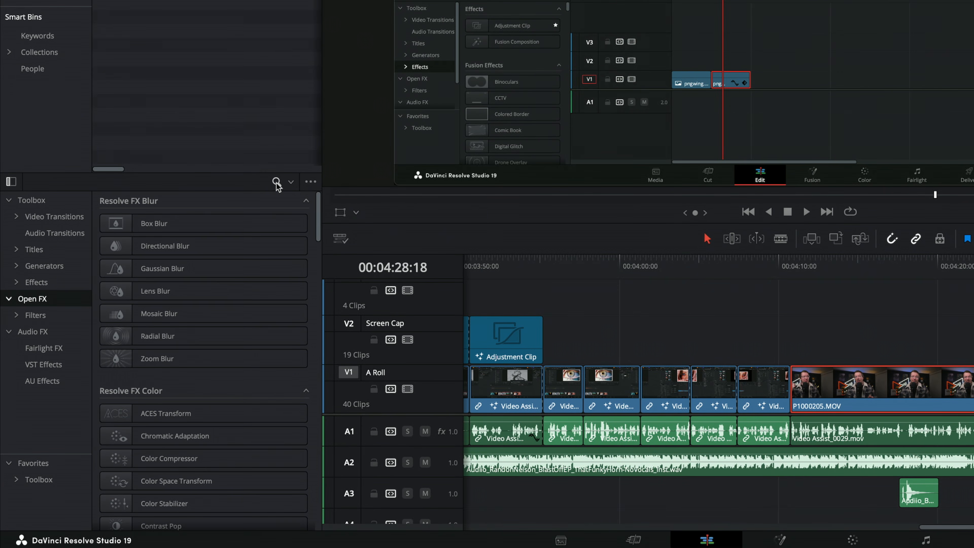
{"action": "left_click", "coordinate": [39, 284]}
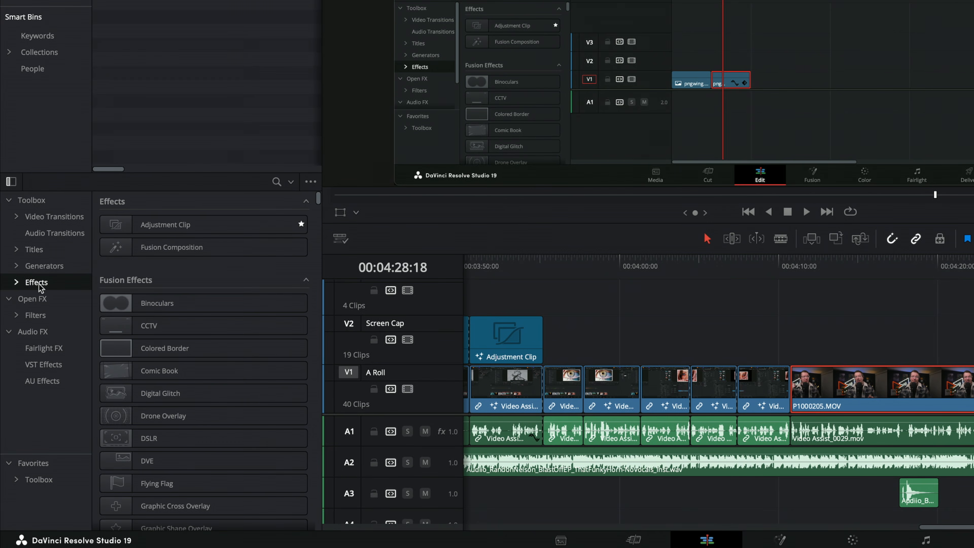
{"action": "left_click", "coordinate": [203, 227]}
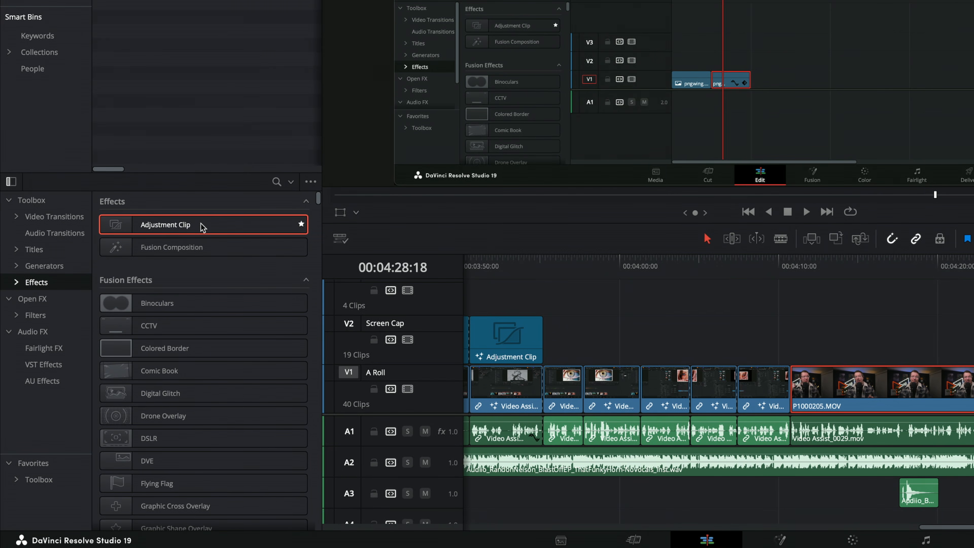
{"action": "scroll", "coordinate": [202, 227], "scroll_direction": "down", "scroll_amount": 3}
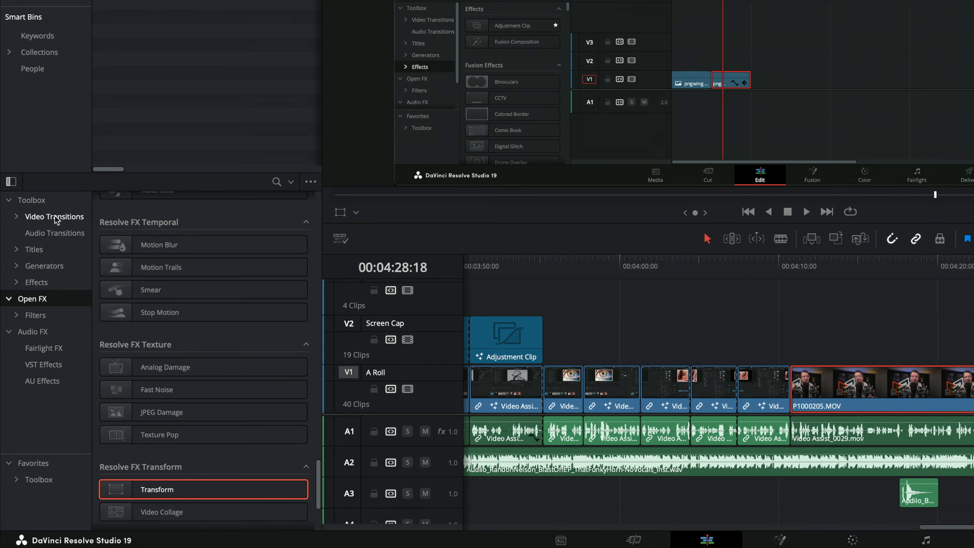
{"action": "left_click", "coordinate": [53, 217]}
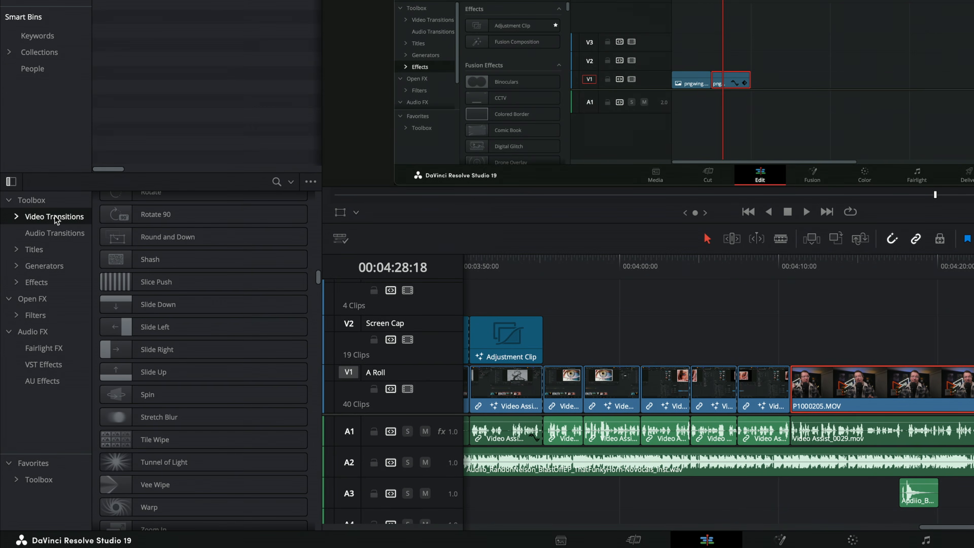
{"action": "mouse_move", "coordinate": [156, 216]}
{"action": "scroll", "coordinate": [156, 218], "scroll_direction": "up", "scroll_amount": 20}
{"action": "scroll", "coordinate": [156, 218], "scroll_direction": "down", "scroll_amount": 20}
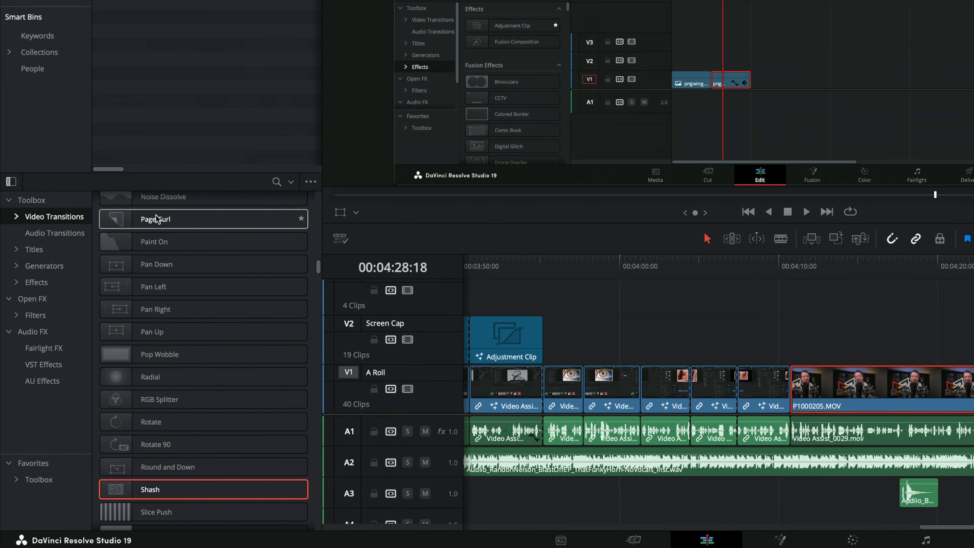
{"action": "scroll", "coordinate": [156, 217], "scroll_direction": "up", "scroll_amount": 20}
{"action": "scroll", "coordinate": [156, 217], "scroll_direction": "down", "scroll_amount": 18}
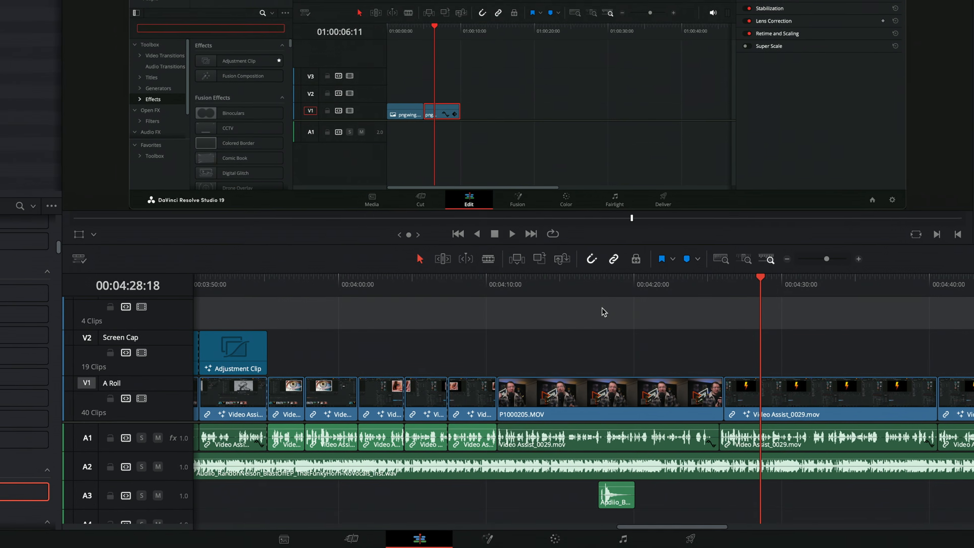
Apply the Open FX Gaussian Blur to the P1000205.MOV clip on the A Roll track
{"action": "left_click", "coordinate": [621, 404]}
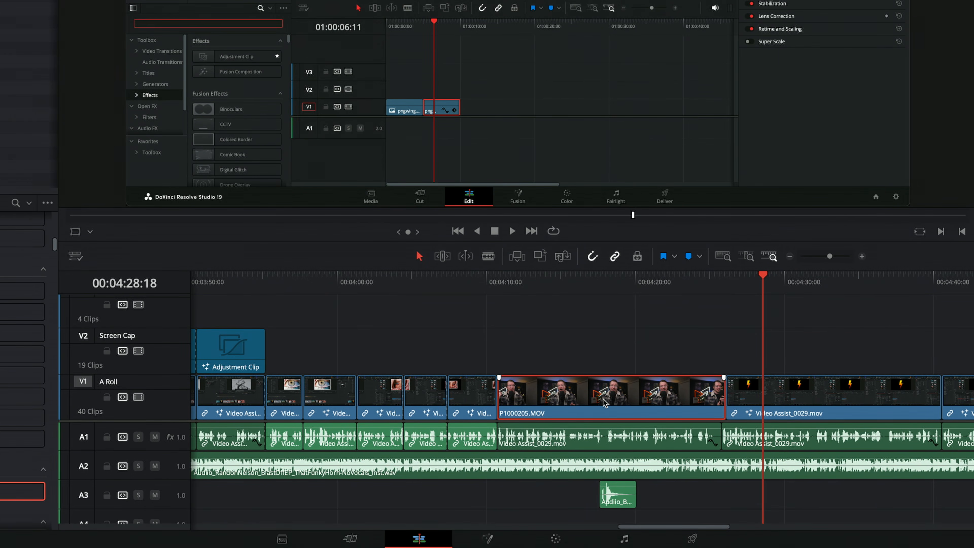
{"action": "left_click", "coordinate": [30, 312]}
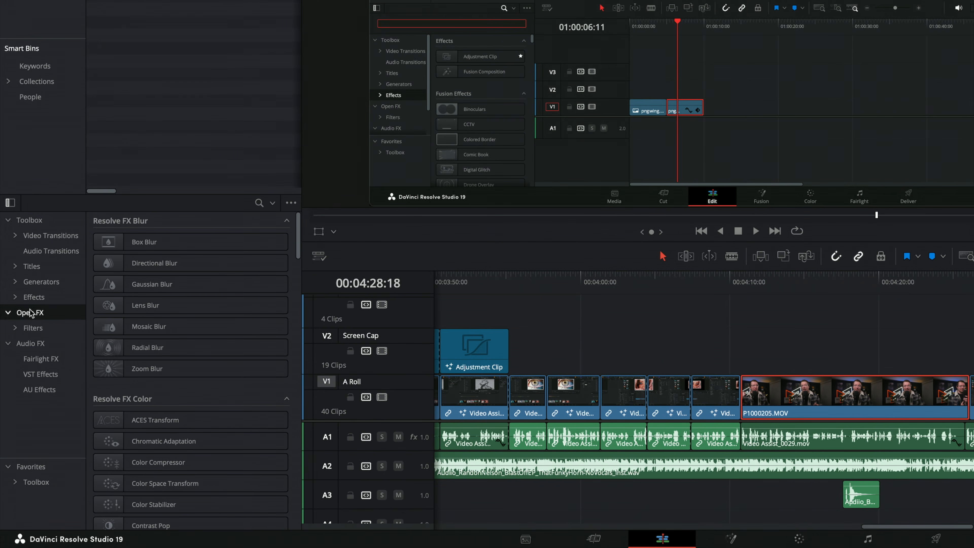
{"action": "double_click", "coordinate": [184, 285]}
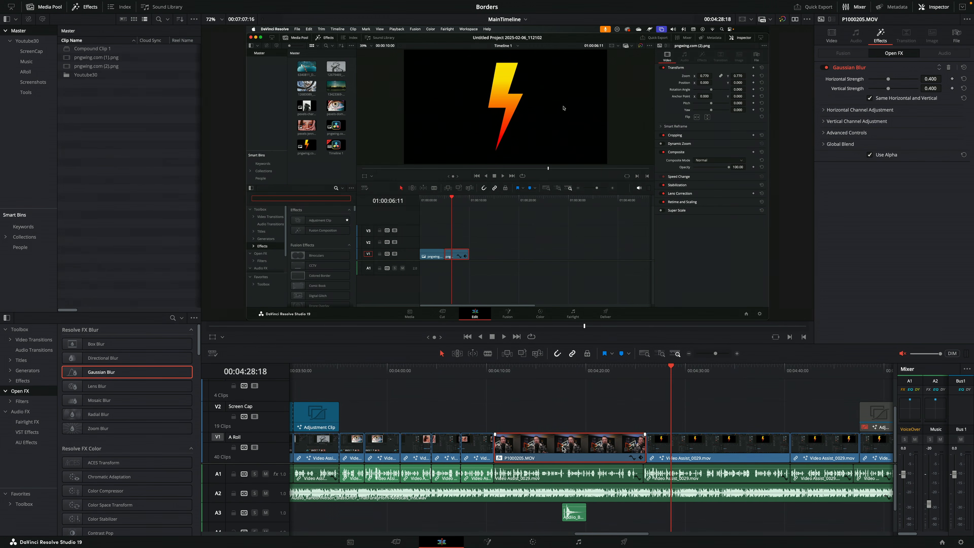
{"action": "left_click_drag", "start_coordinate": [672, 376], "coordinate": [824, 381]}
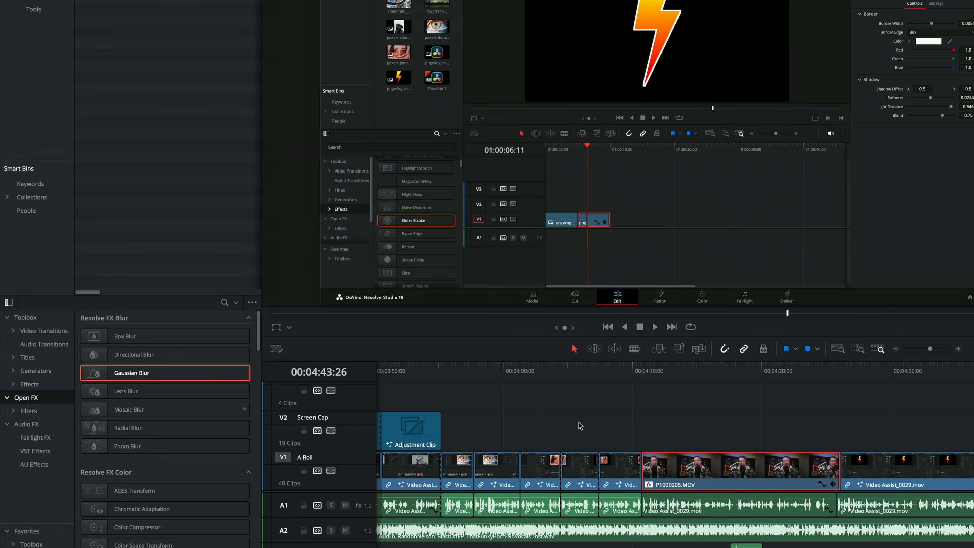
{"action": "left_click", "coordinate": [707, 429]}
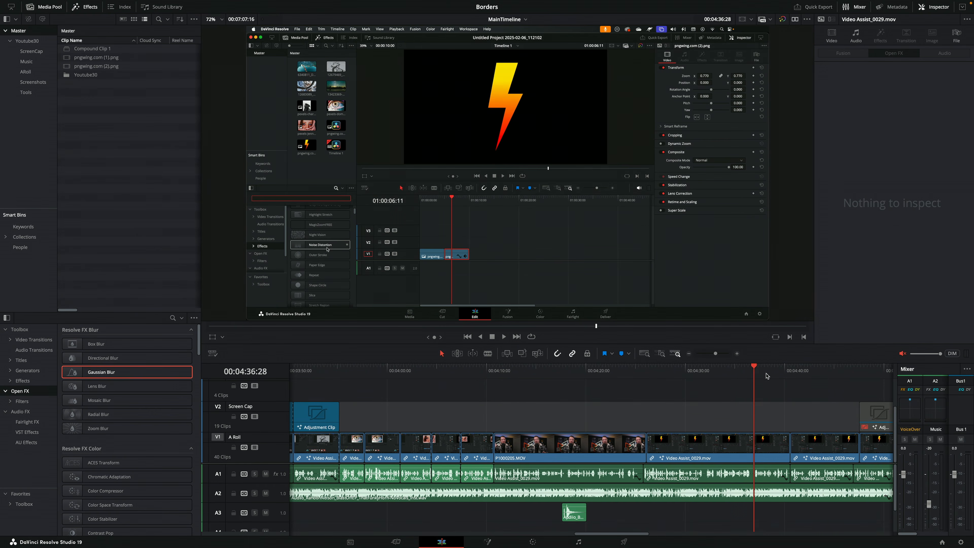
Try the Comic Book effect on the P1000205.MOV clip on the A Roll track and undo it
{"action": "left_click_drag", "start_coordinate": [766, 376], "coordinate": [568, 379]}
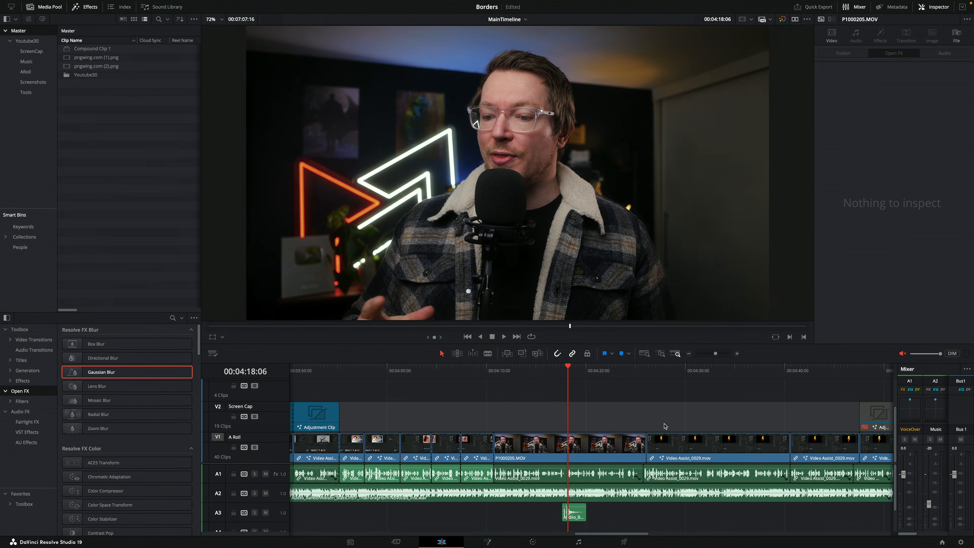
{"action": "mouse_move", "coordinate": [550, 376]}
{"action": "left_mouse_down"}
{"action": "mouse_move", "coordinate": [536, 373]}
{"action": "mouse_move", "coordinate": [550, 371]}
{"action": "left_mouse_up"}
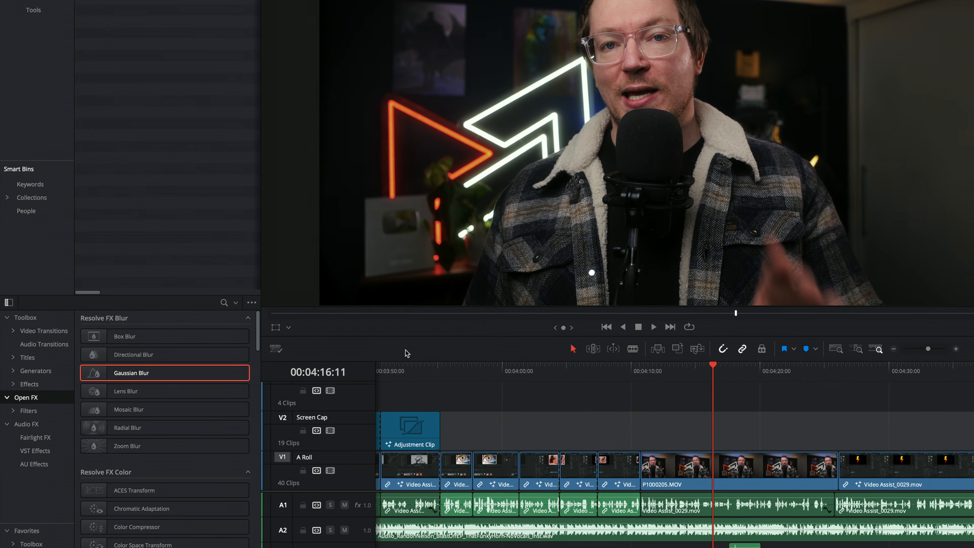
{"action": "left_click", "coordinate": [29, 384]}
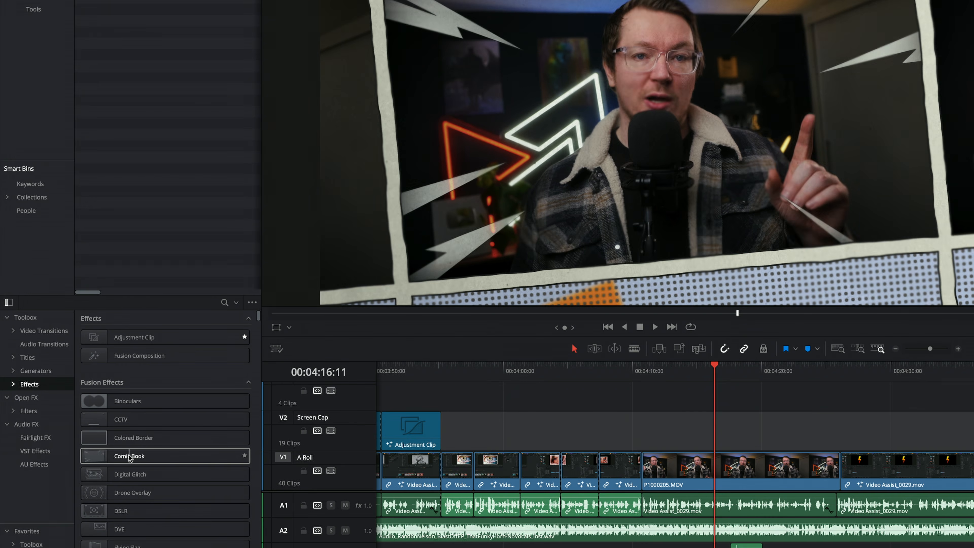
{"action": "left_click_drag", "start_coordinate": [125, 459], "coordinate": [720, 107]}
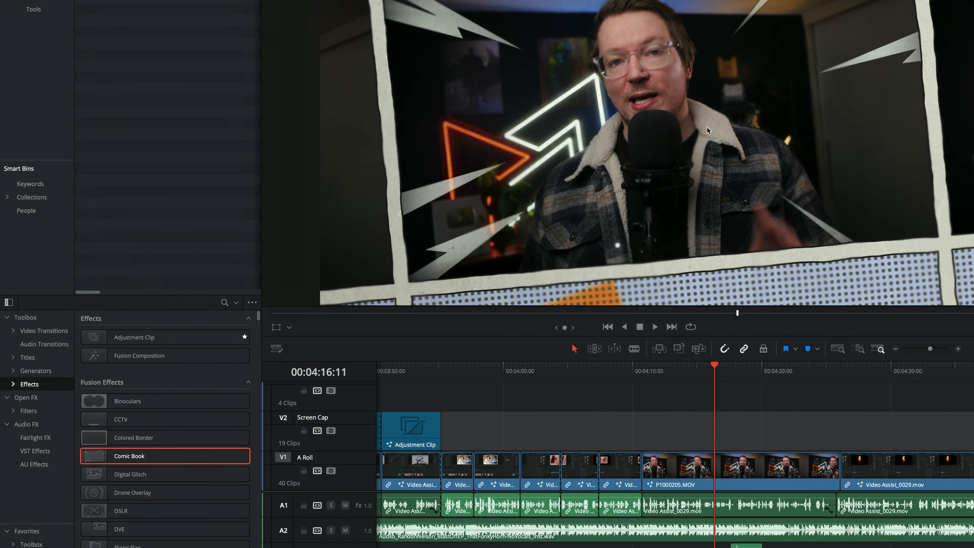
{"action": "key", "text": "ctrl+z"}
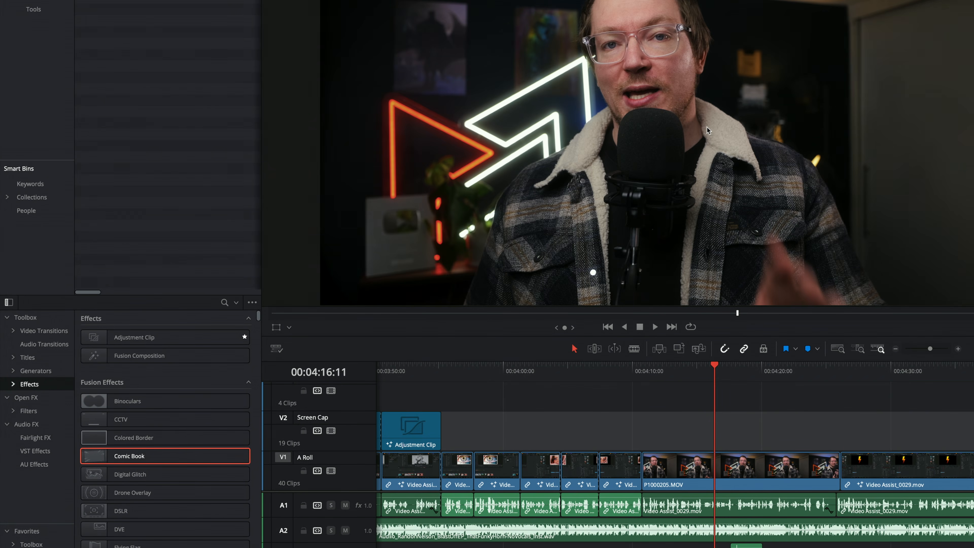
{"action": "double_click", "coordinate": [133, 455]}
{"action": "mouse_move", "coordinate": [715, 372]}
{"action": "left_mouse_down"}
{"action": "mouse_move", "coordinate": [650, 373]}
{"action": "mouse_move", "coordinate": [716, 376]}
{"action": "left_mouse_up"}
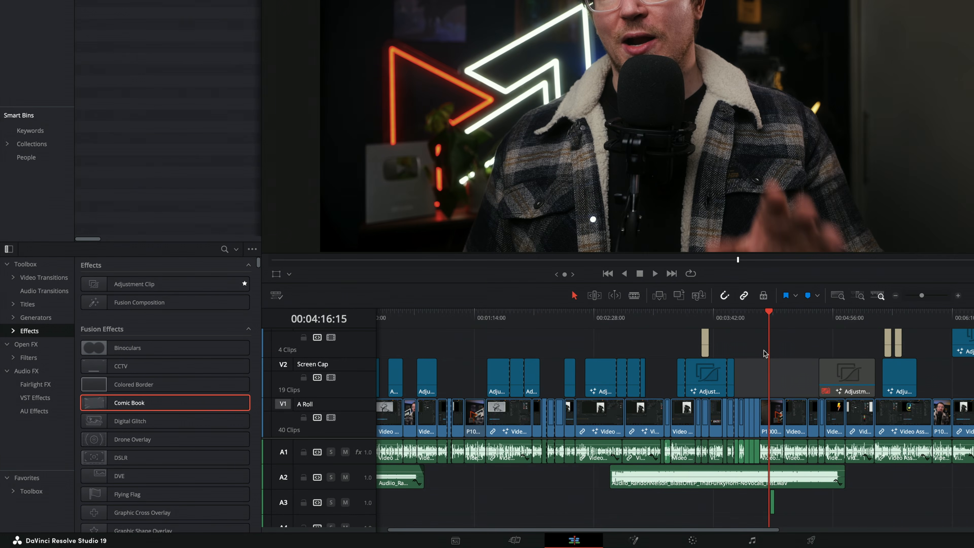
Look through the Effects category, including the user presets, with the playhead at 00:02:44:01
{"action": "left_click_drag", "start_coordinate": [768, 323], "coordinate": [356, 414]}
{"action": "left_click_drag", "start_coordinate": [127, 401], "coordinate": [178, 409]}
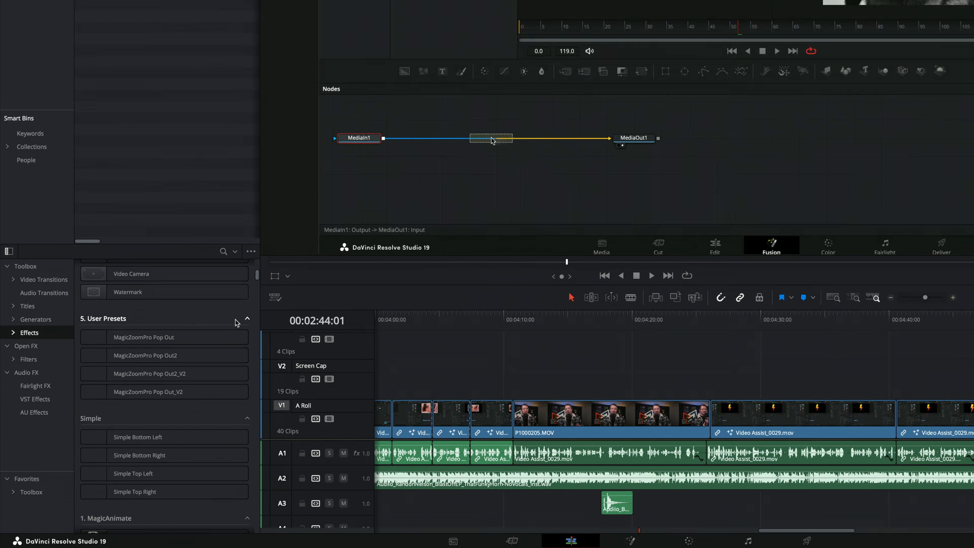
{"action": "scroll", "coordinate": [174, 307], "scroll_direction": "up", "scroll_amount": 10}
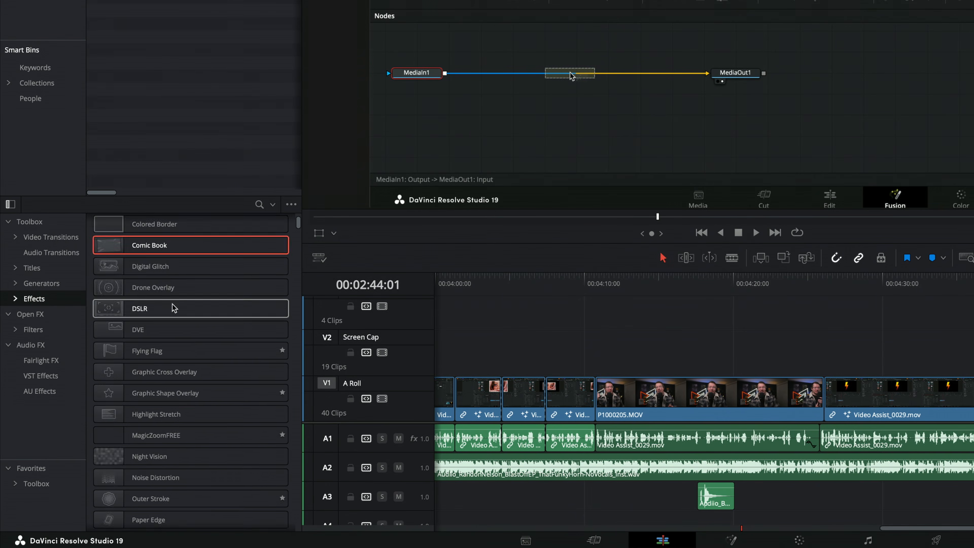
Insert an adjustment clip on the A Roll track at 00:01:08:03 and undo the insertion
{"action": "left_click", "coordinate": [155, 245]}
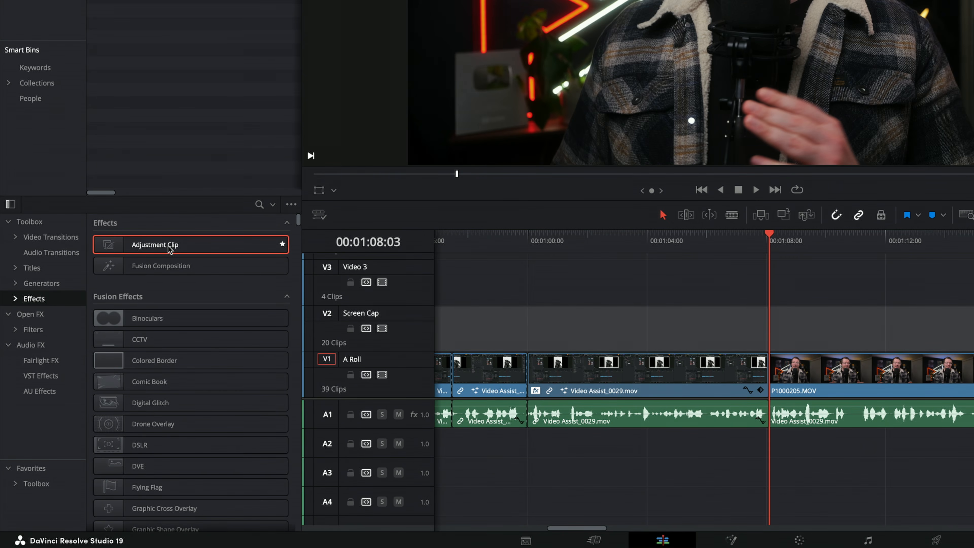
{"action": "double_click", "coordinate": [170, 247]}
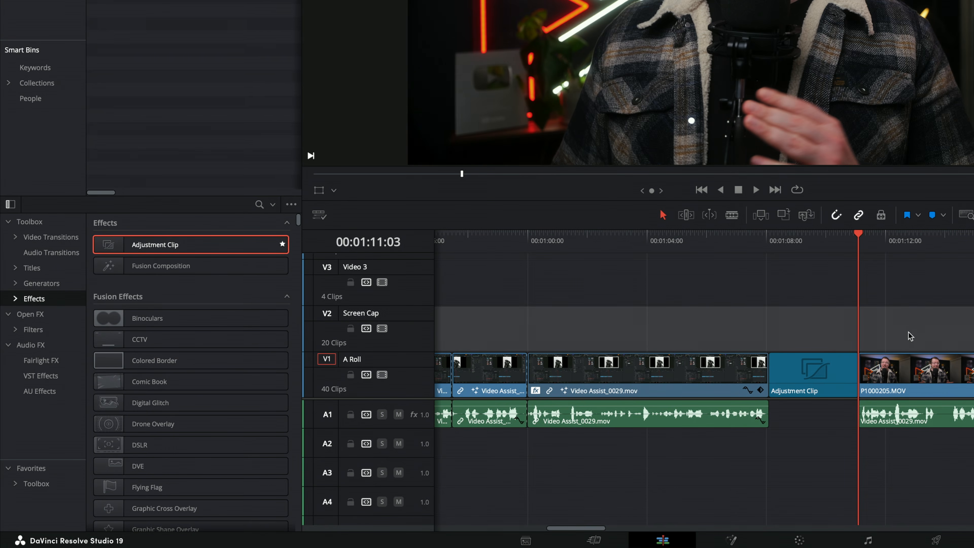
{"action": "key", "text": "ctrl+z"}
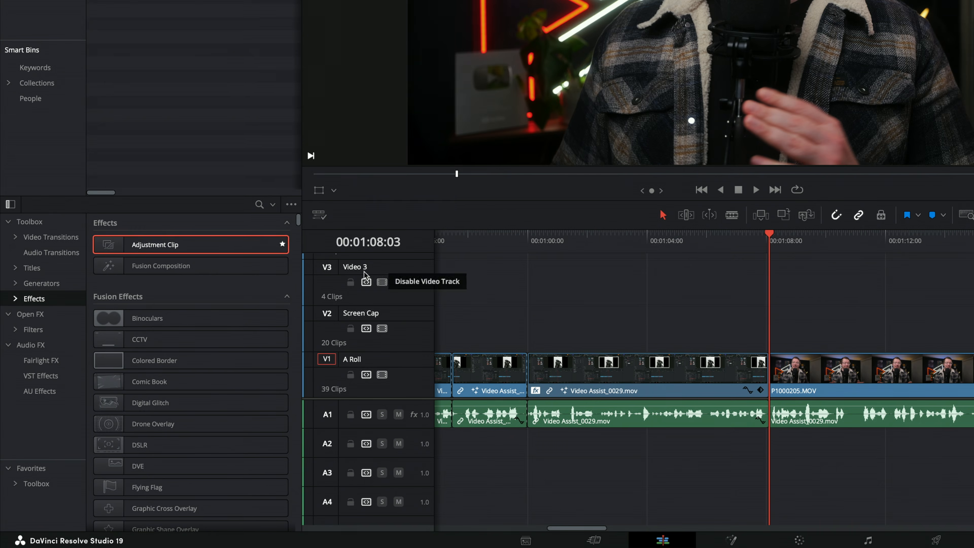
Place an adjustment clip on the Screen Cap track above P1000205.MOV at 00:01:08:03 and extend its end
{"action": "left_click_drag", "start_coordinate": [160, 249], "coordinate": [721, 325]}
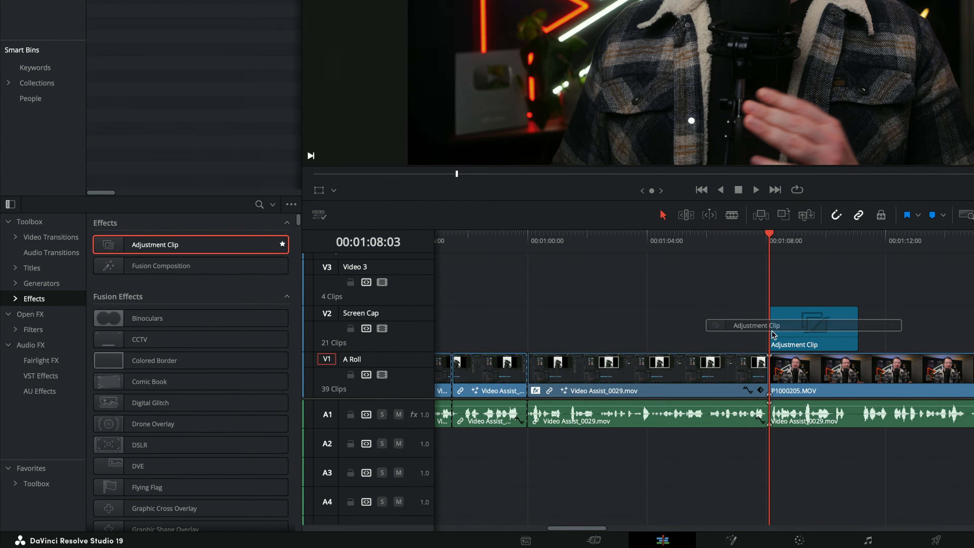
{"action": "left_click_drag", "start_coordinate": [854, 328], "coordinate": [972, 329]}
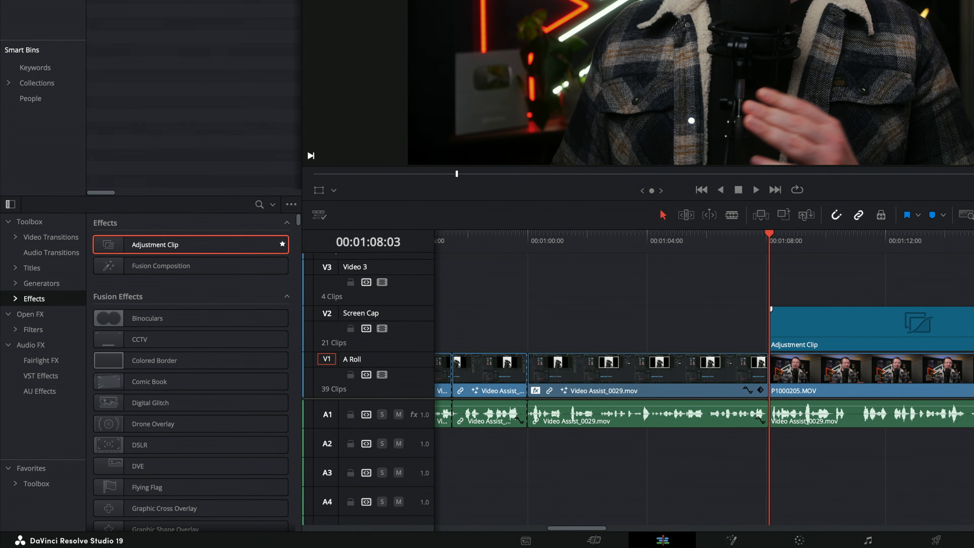
{"action": "scroll", "coordinate": [863, 300], "scroll_direction": "right", "scroll_amount": 5}
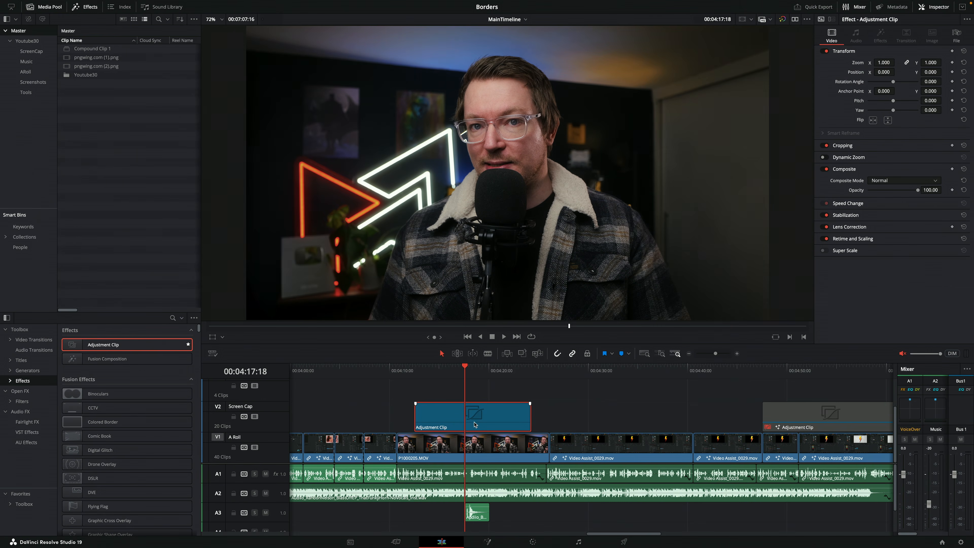
Set the adjustment clip's zoom to 1.350 and its rotation angle to 2.750
{"action": "mouse_move", "coordinate": [457, 421]}
{"action": "left_mouse_down"}
{"action": "mouse_move", "coordinate": [497, 421]}
{"action": "mouse_move", "coordinate": [445, 421]}
{"action": "mouse_move", "coordinate": [456, 421]}
{"action": "left_mouse_up"}
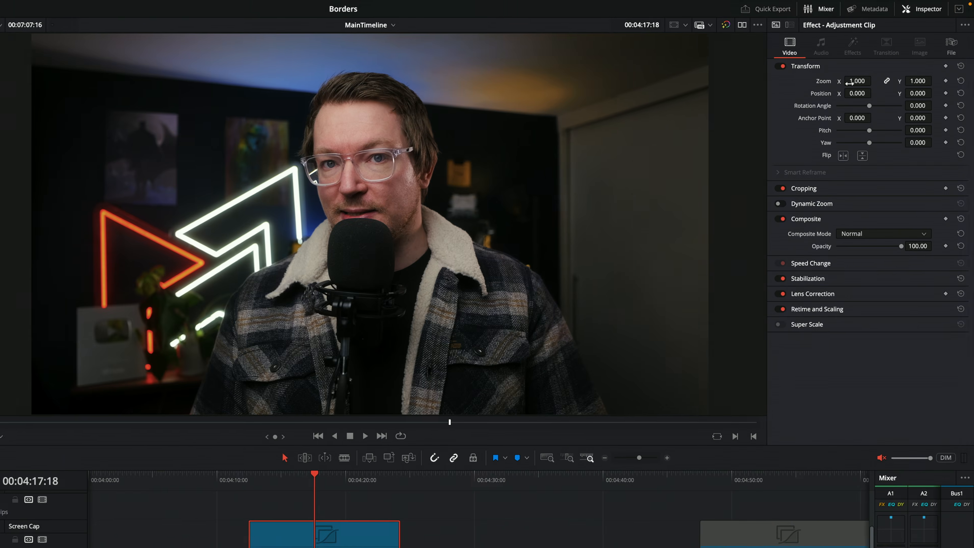
{"action": "left_click_drag", "start_coordinate": [879, 63], "coordinate": [893, 63]}
{"action": "left_click_drag", "start_coordinate": [876, 110], "coordinate": [880, 110]}
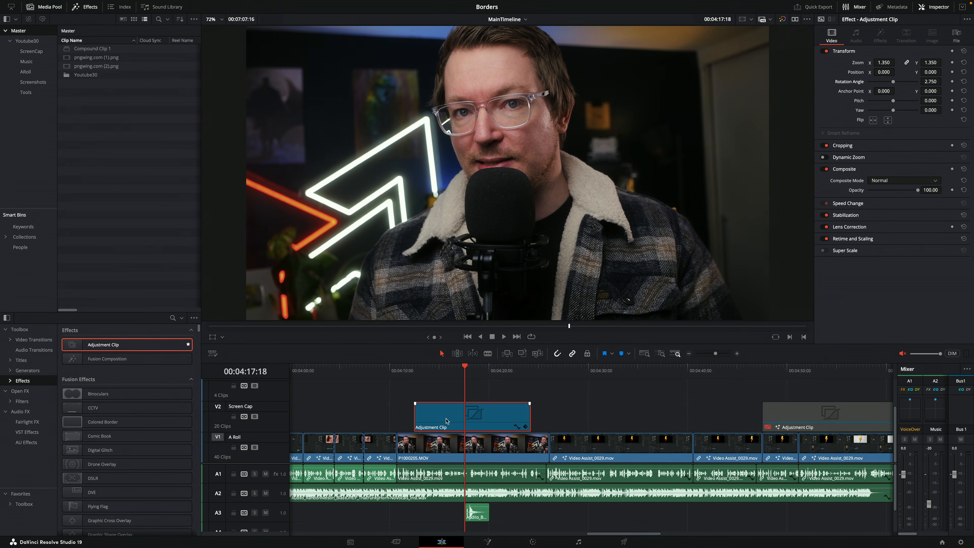
{"action": "mouse_move", "coordinate": [446, 421]}
{"action": "left_mouse_down"}
{"action": "mouse_move", "coordinate": [558, 419]}
{"action": "mouse_move", "coordinate": [445, 417]}
{"action": "left_mouse_up"}
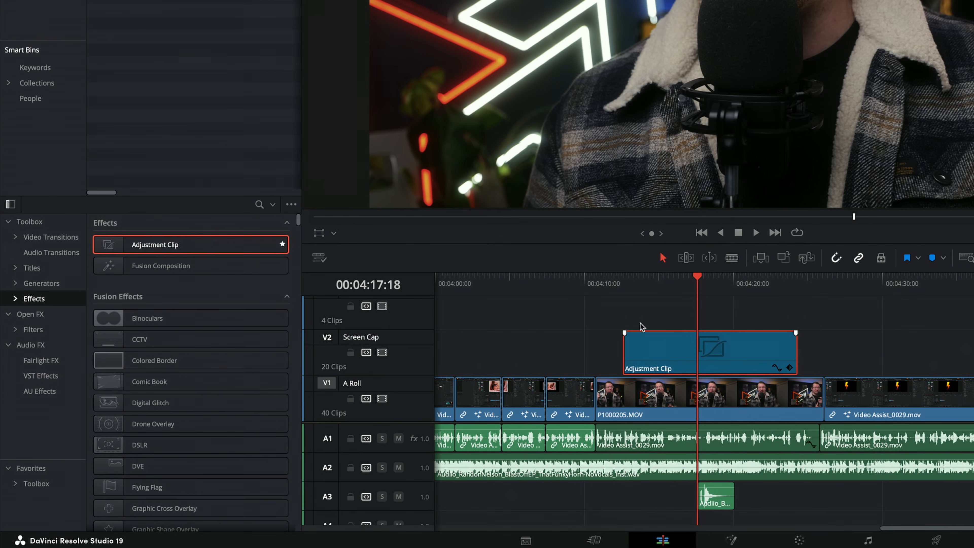
Apply the Open FX Mosaic Blur to the adjustment clip and extend its end to about 00:04:35 on the Screen Cap track
{"action": "left_click", "coordinate": [31, 314]}
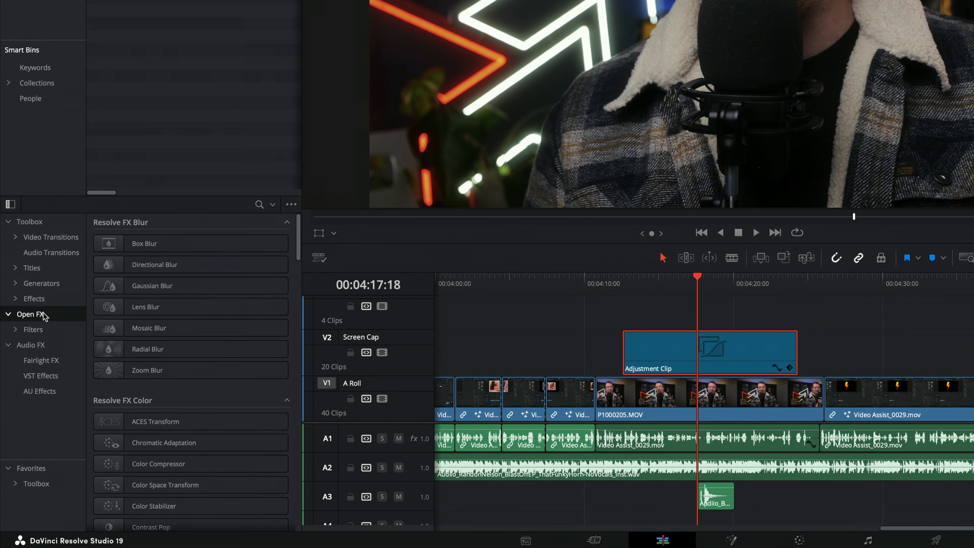
{"action": "left_click_drag", "start_coordinate": [140, 333], "coordinate": [730, 352]}
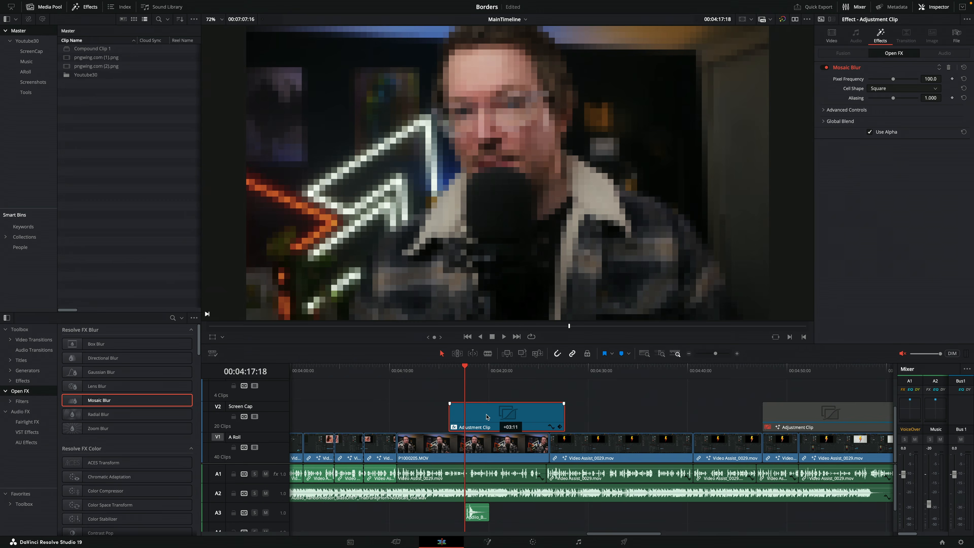
{"action": "left_click_drag", "start_coordinate": [487, 418], "coordinate": [451, 417]}
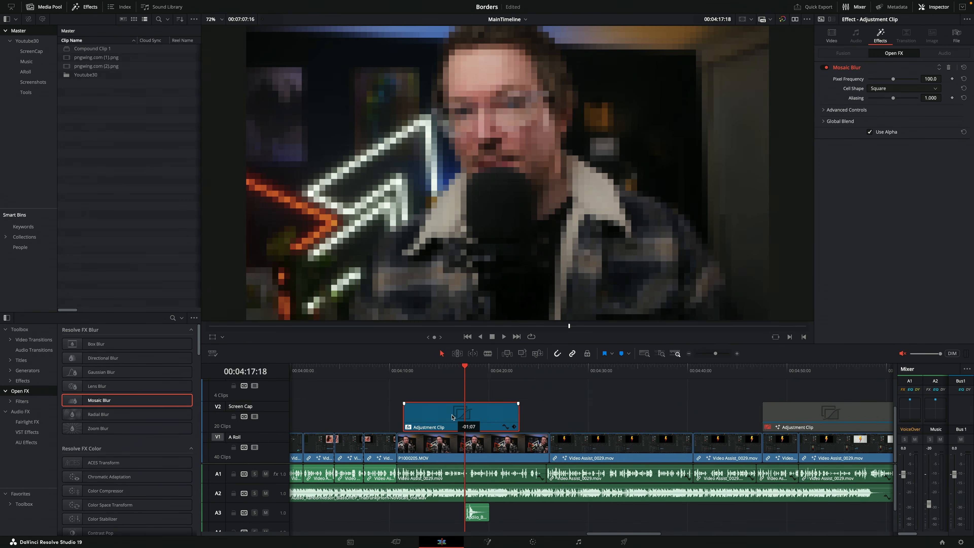
{"action": "left_click_drag", "start_coordinate": [452, 417], "coordinate": [468, 419]}
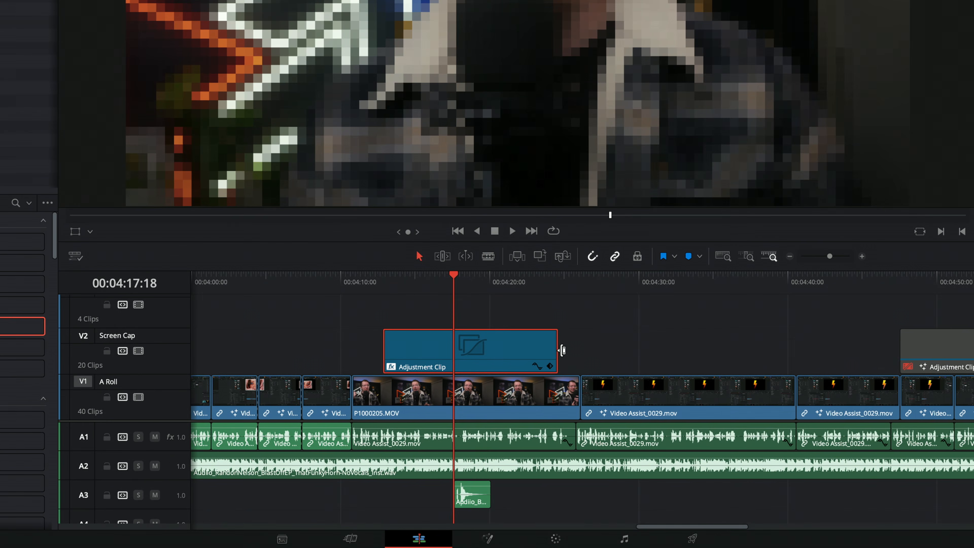
{"action": "left_click_drag", "start_coordinate": [555, 351], "coordinate": [712, 349]}
{"action": "mouse_move", "coordinate": [526, 284]}
{"action": "left_mouse_down"}
{"action": "mouse_move", "coordinate": [667, 290]}
{"action": "mouse_move", "coordinate": [518, 285]}
{"action": "left_mouse_up"}
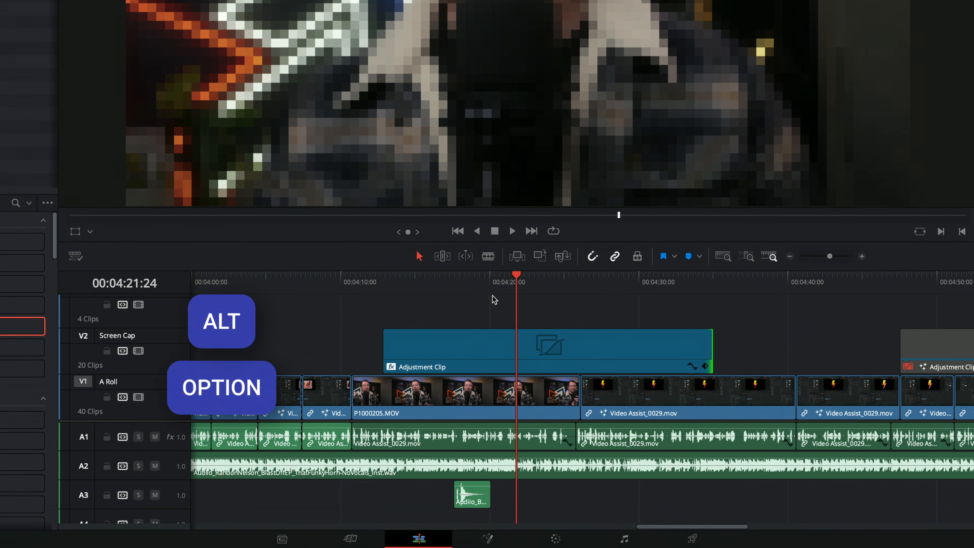
Duplicate the adjustment clip onto the Video 3 track, shorten and reposition the copy, and delete it
{"action": "left_click_drag", "start_coordinate": [484, 346], "coordinate": [658, 317]}
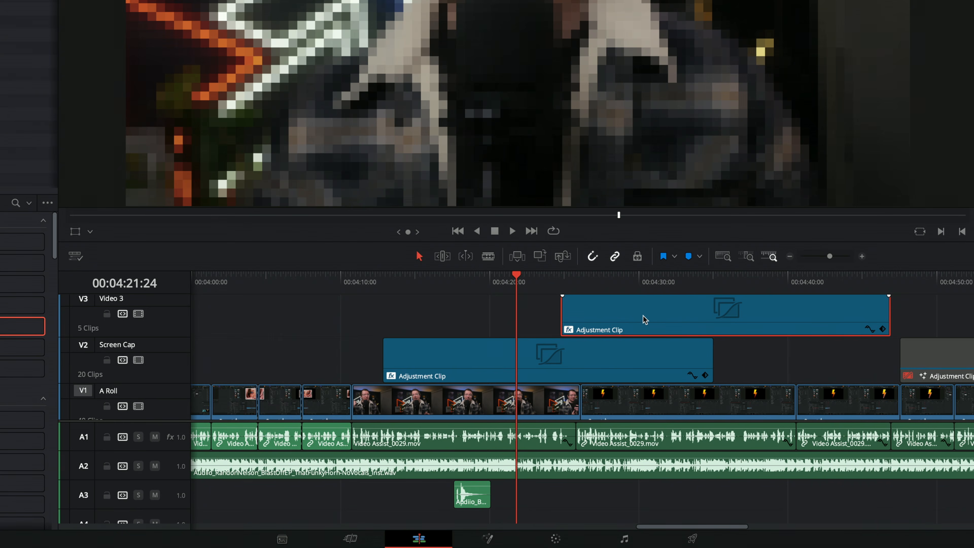
{"action": "left_click_drag", "start_coordinate": [886, 308], "coordinate": [737, 317]}
{"action": "left_click_drag", "start_coordinate": [623, 320], "coordinate": [879, 322]}
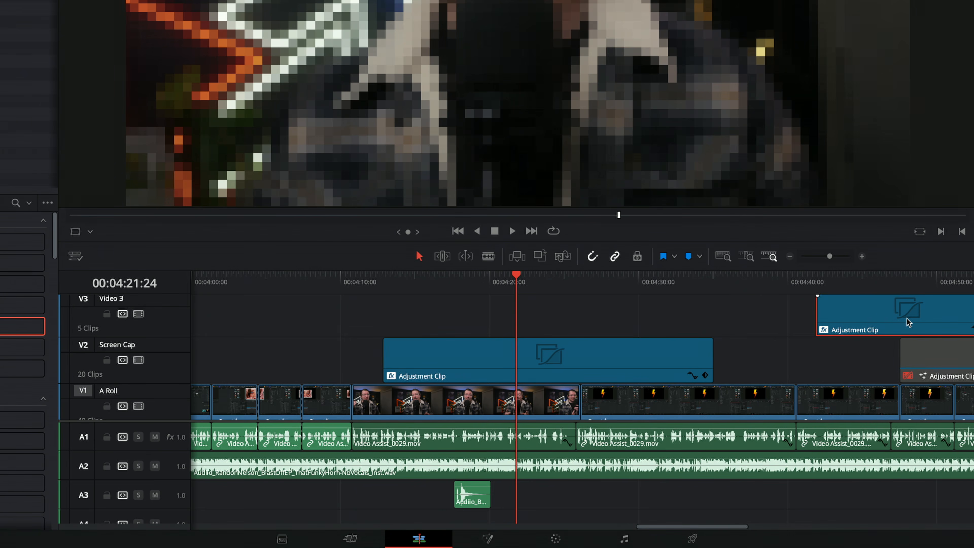
{"action": "key", "text": "Delete"}
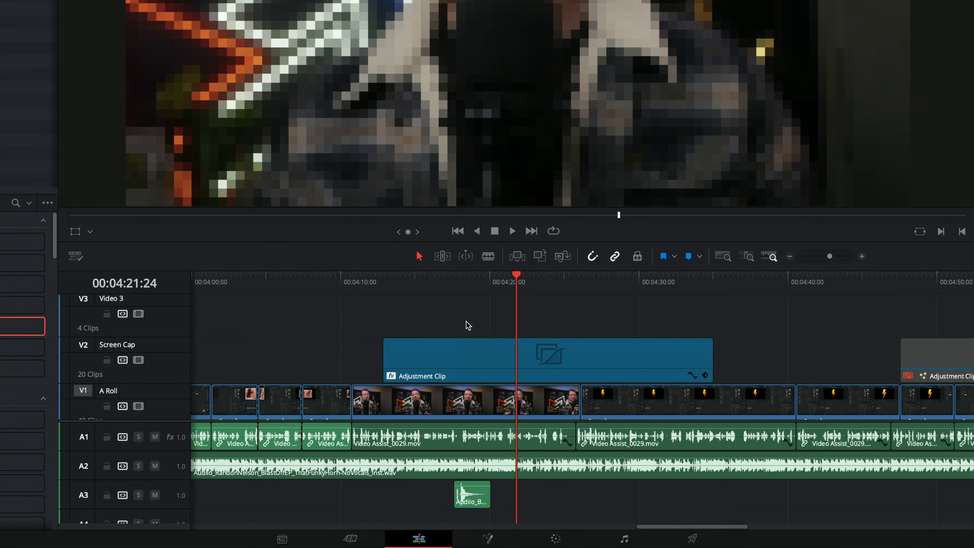
Store the Screen Cap track's adjustment clip in the Master bin as Mosaic and delete the original from the timeline
{"action": "left_click", "coordinate": [509, 370]}
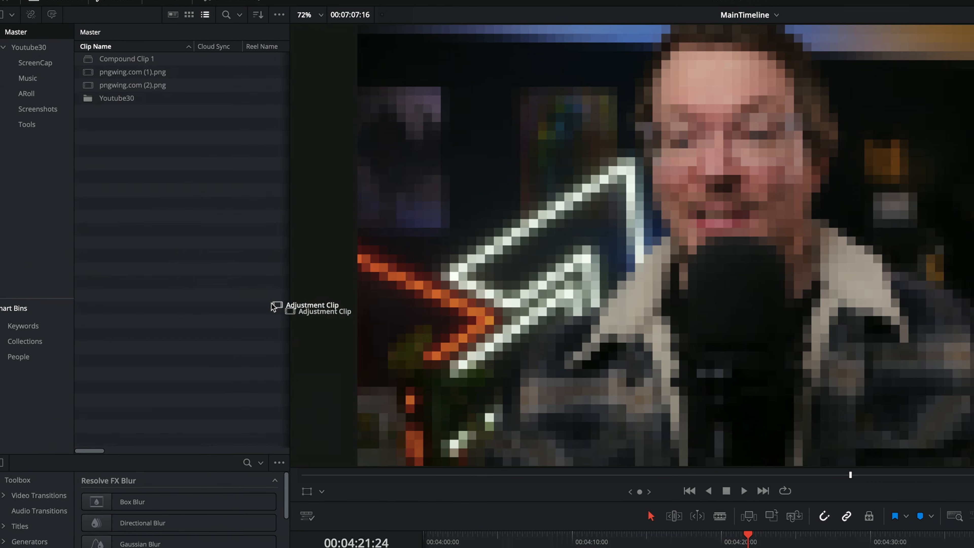
{"action": "left_click_drag", "start_coordinate": [291, 318], "coordinate": [197, 276]}
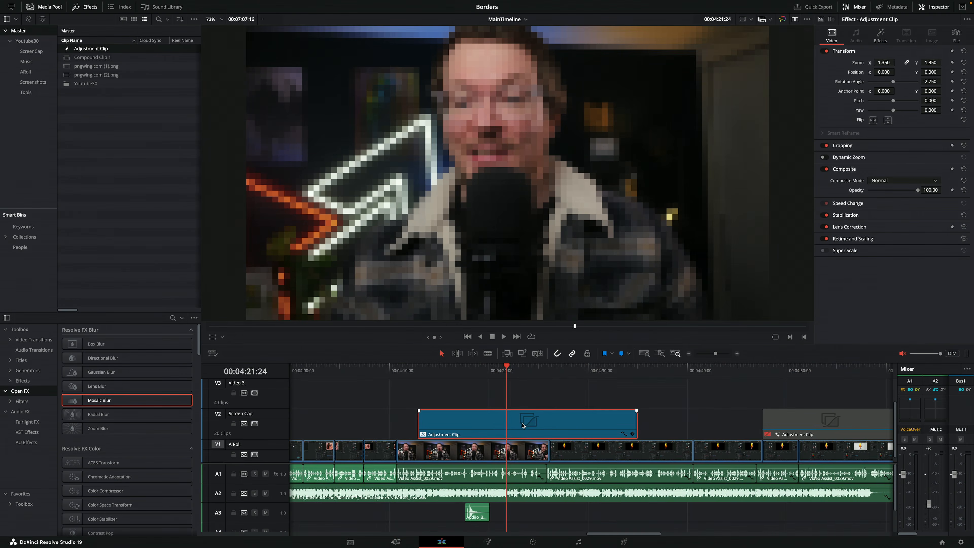
{"action": "key", "text": "Delete"}
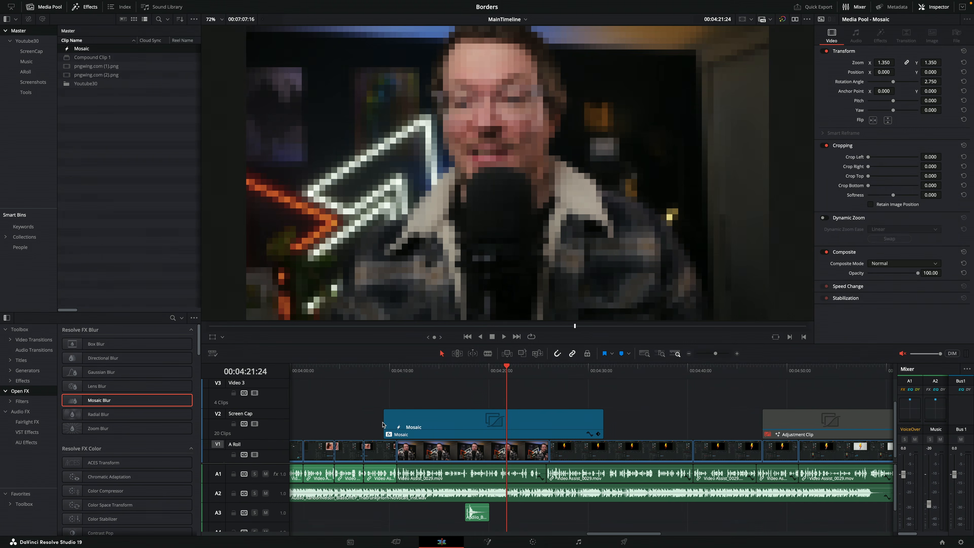
Place the Mosaic clip from the Master bin on the Screen Cap track and move the playhead to 00:04:30:04
{"action": "left_click_drag", "start_coordinate": [382, 425], "coordinate": [371, 420]}
{"action": "left_click_drag", "start_coordinate": [84, 52], "coordinate": [553, 395]}
{"action": "left_click", "coordinate": [557, 369]}
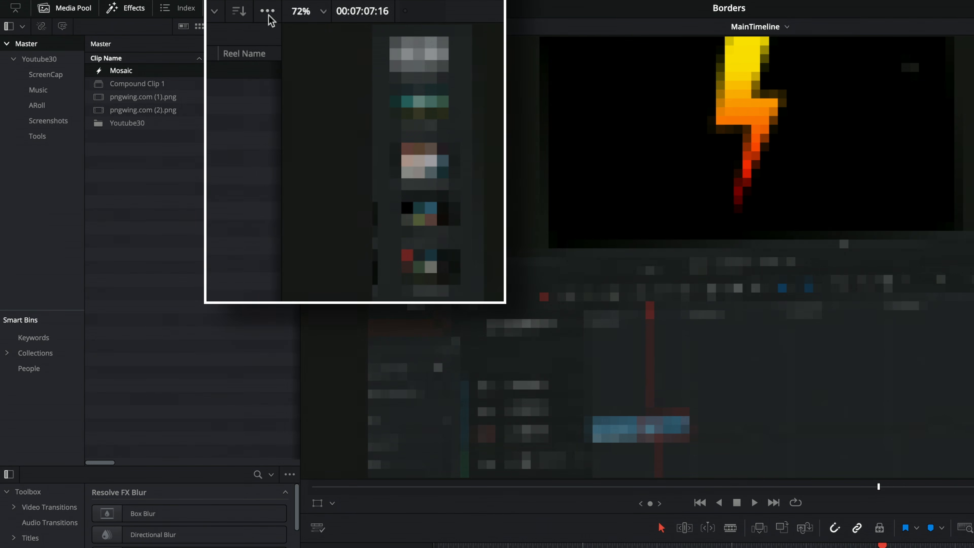
Show the Power Bins in the media pool and open their Master bin
{"action": "left_click", "coordinate": [268, 12]}
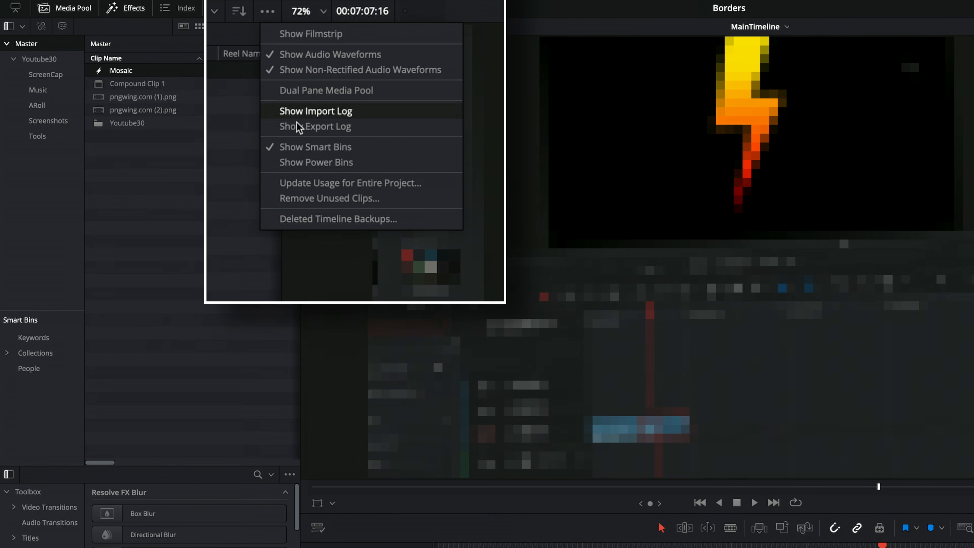
{"action": "left_click", "coordinate": [323, 142]}
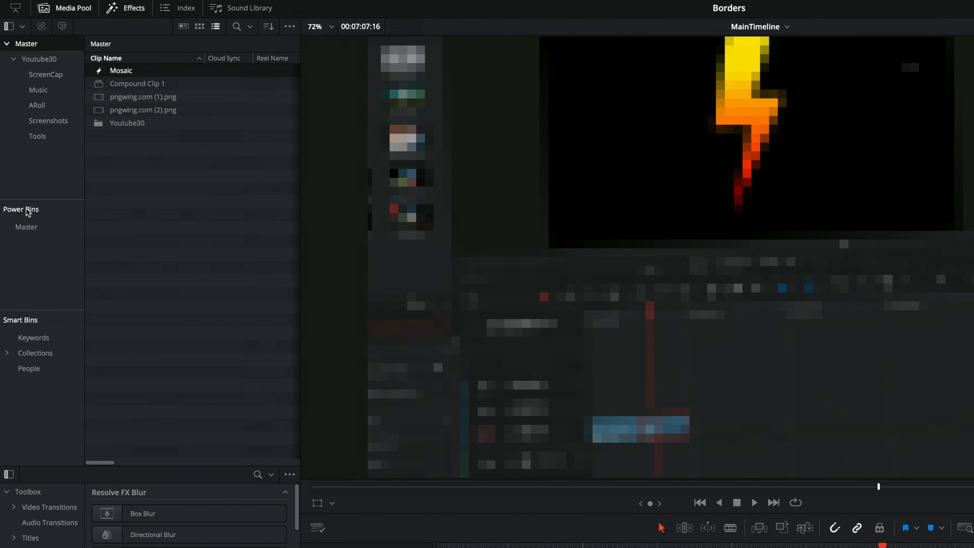
{"action": "left_click", "coordinate": [27, 228]}
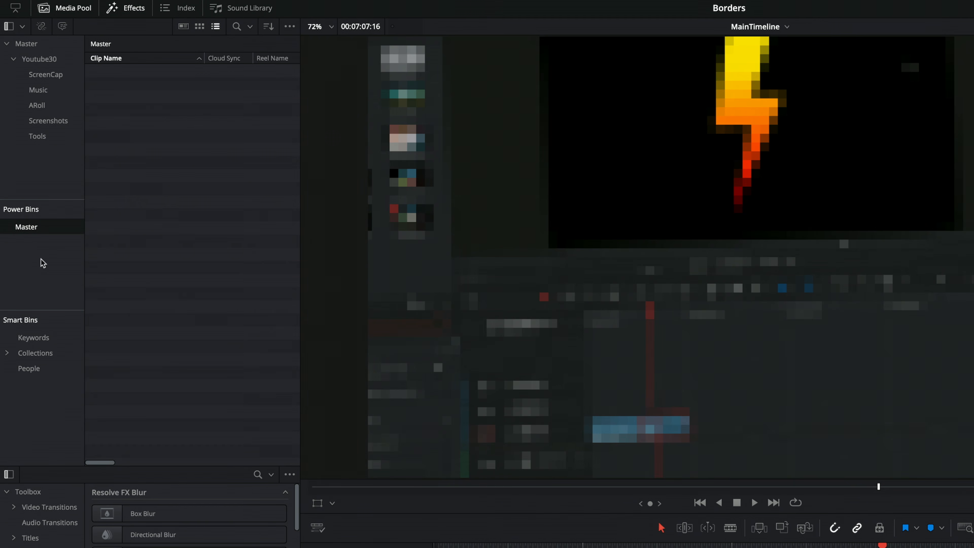
Create a bin named Effects in the Power Bins' Master bin and add the Mosaic clip to it
{"action": "right_click", "coordinate": [134, 135]}
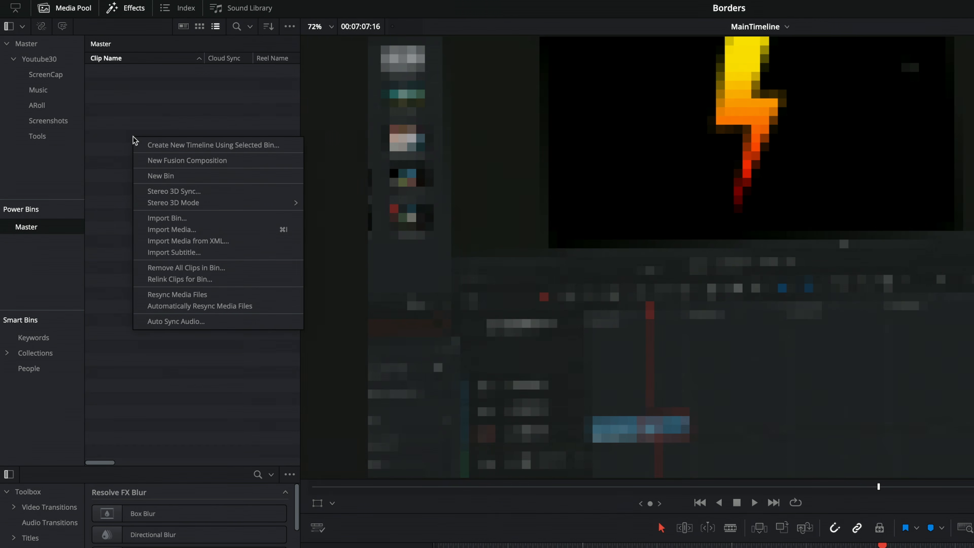
{"action": "left_click", "coordinate": [171, 178]}
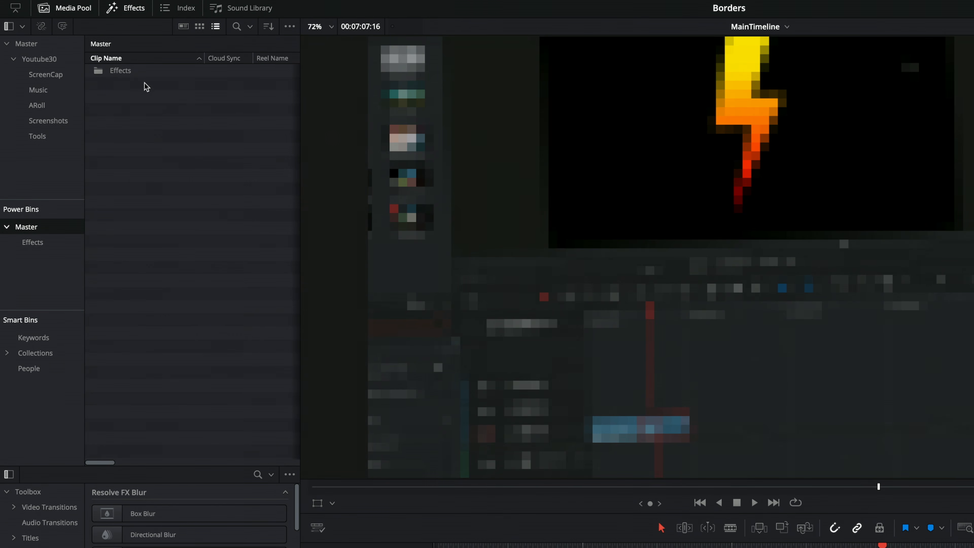
{"action": "double_click", "coordinate": [128, 73]}
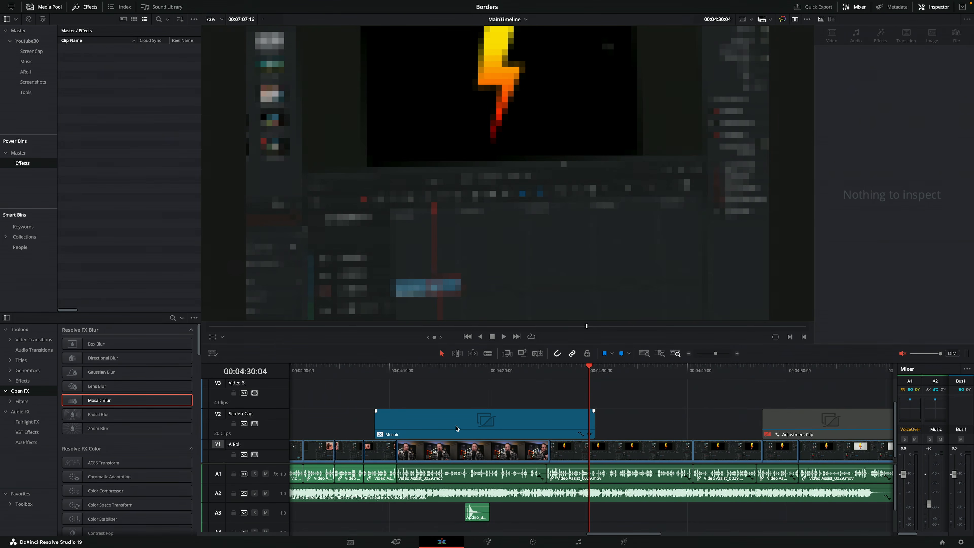
{"action": "left_click_drag", "start_coordinate": [456, 428], "coordinate": [102, 89]}
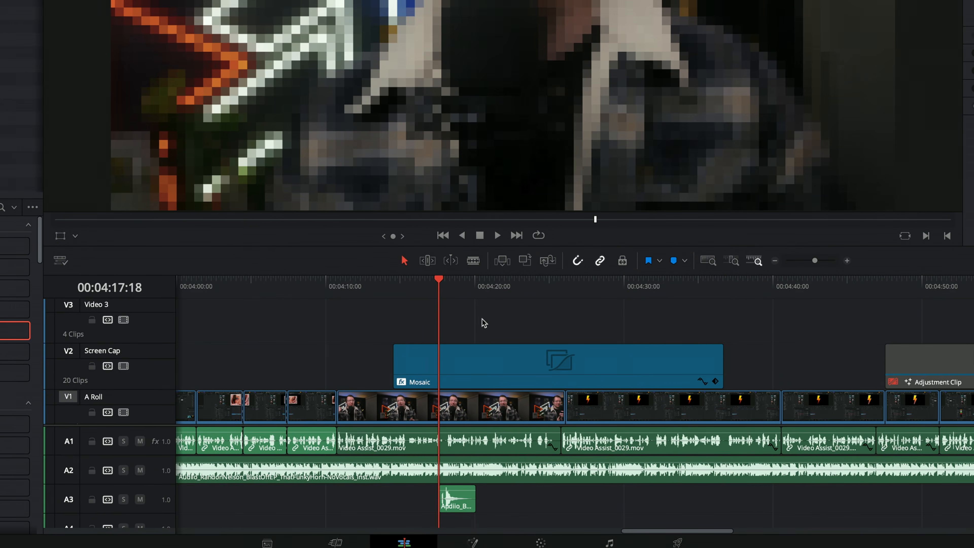
{"action": "left_click", "coordinate": [534, 370]}
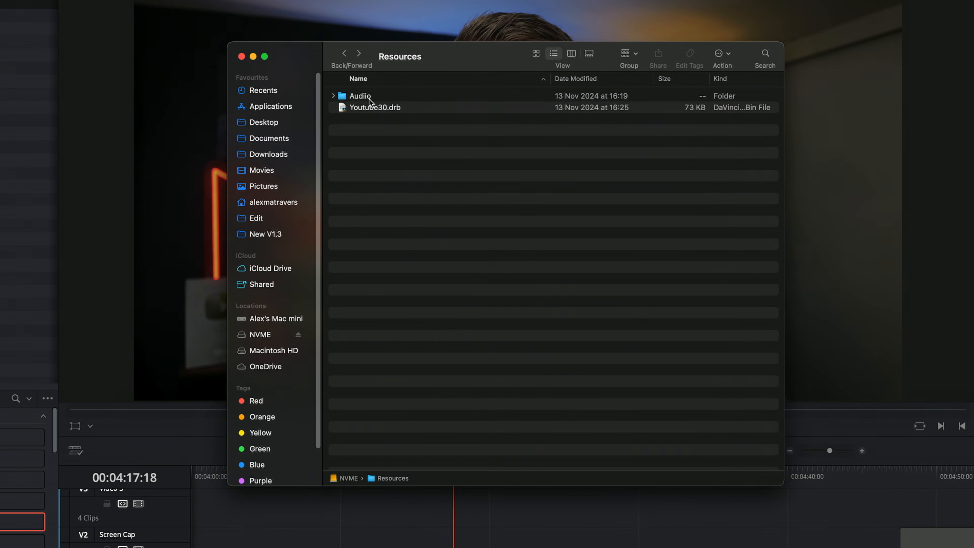
Check the contents of the Audiio folder in Resources and import the folder into the Power Bins' Master bin
{"action": "double_click", "coordinate": [365, 96]}
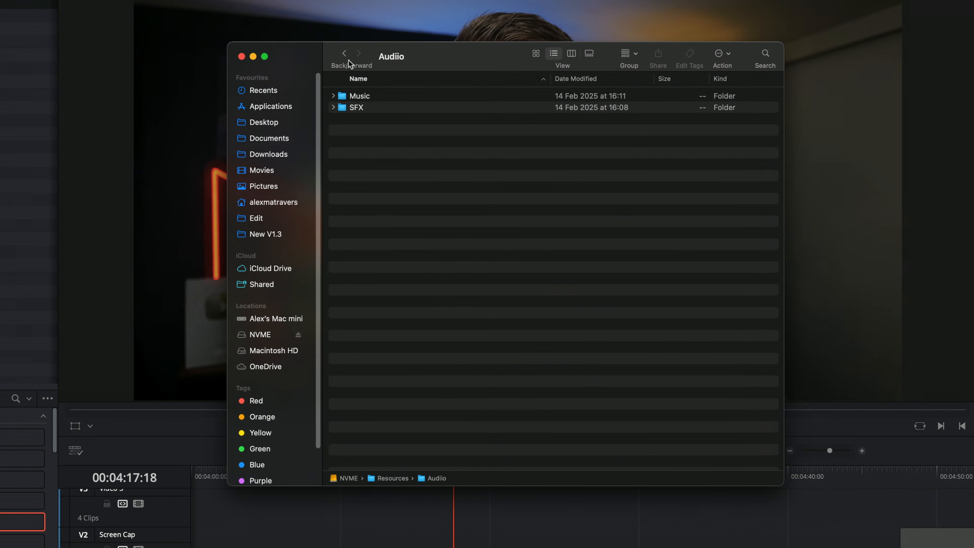
{"action": "left_click", "coordinate": [345, 54]}
{"action": "left_click", "coordinate": [365, 98]}
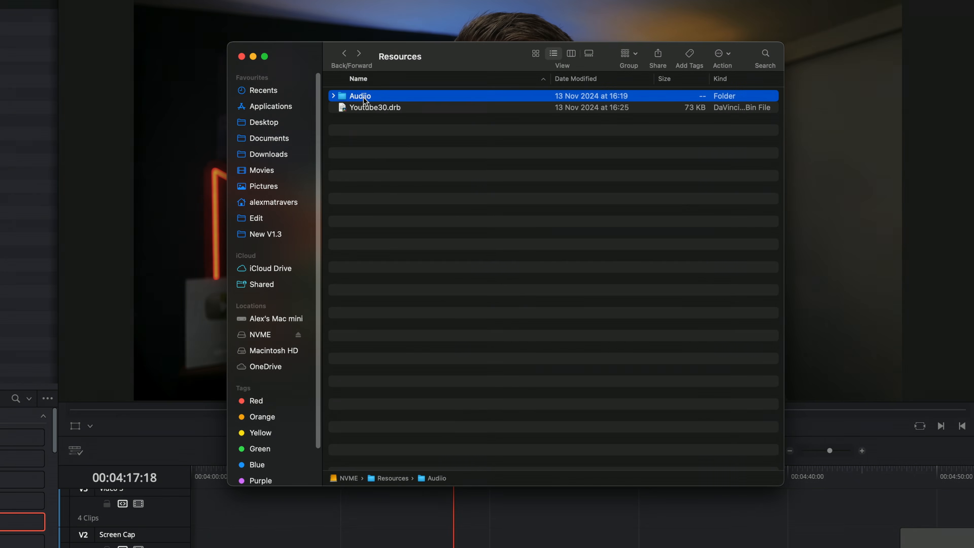
{"action": "left_click_drag", "start_coordinate": [368, 96], "coordinate": [50, 263]}
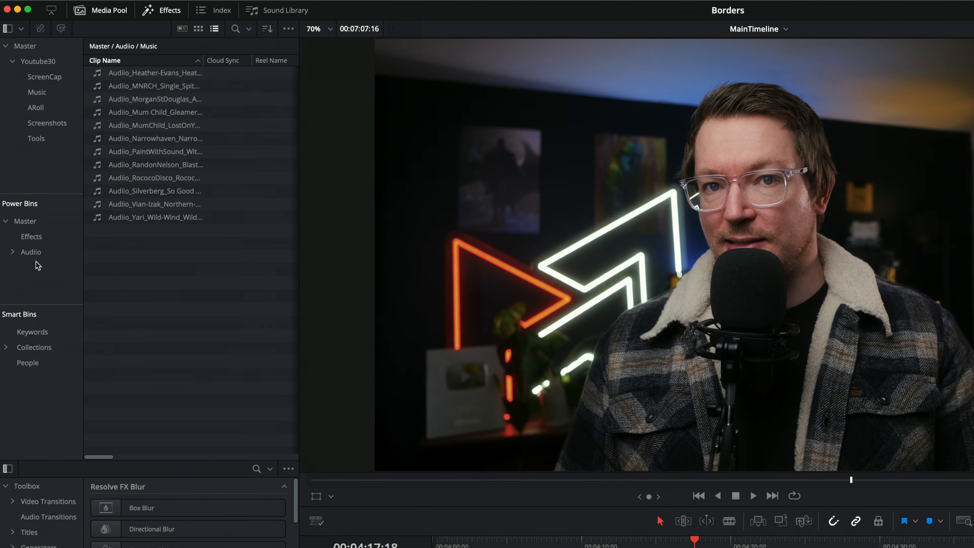
Open the Audiio power bin and look through its SFX and Music sub-bins
{"action": "left_click", "coordinate": [76, 253]}
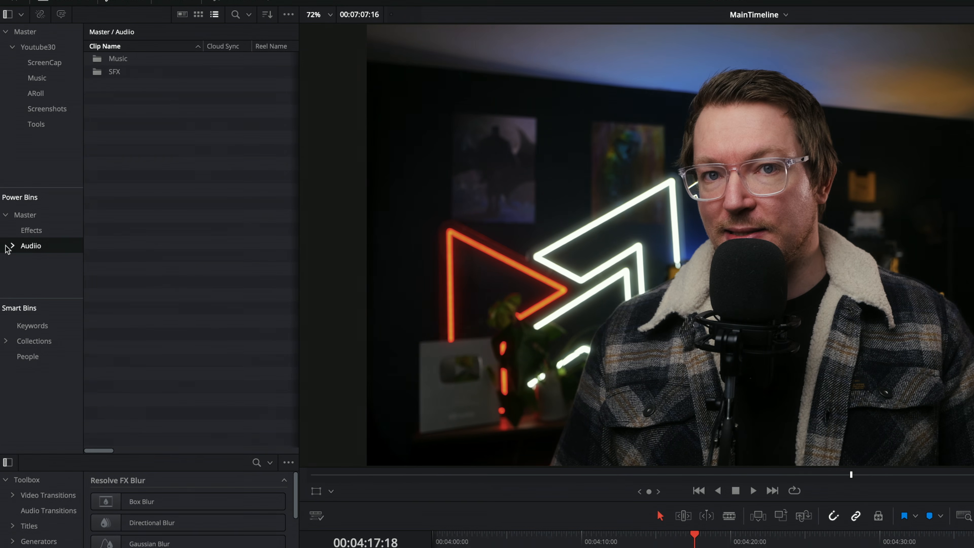
{"action": "left_click", "coordinate": [29, 264]}
{"action": "left_click", "coordinate": [36, 276]}
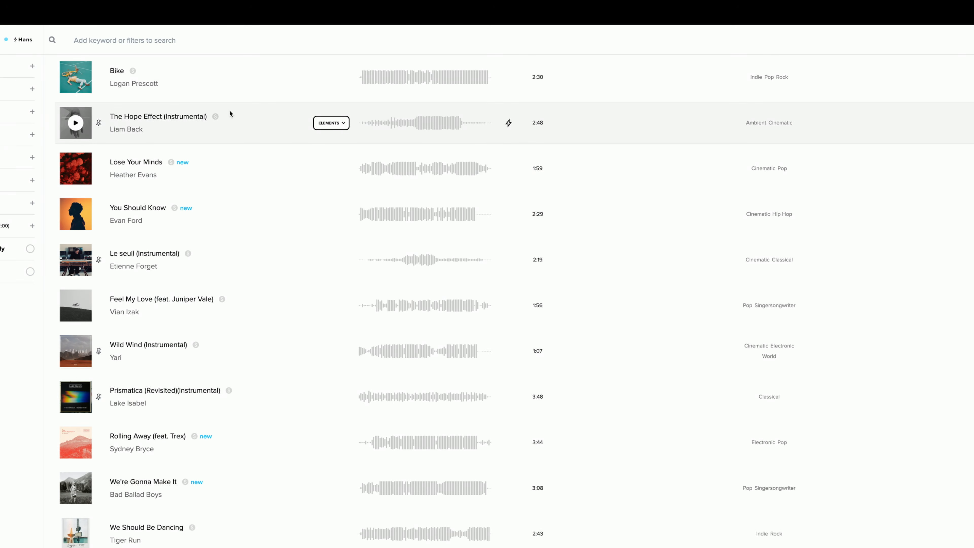
{"action": "left_click", "coordinate": [509, 77]}
{"action": "left_click", "coordinate": [483, 287]}
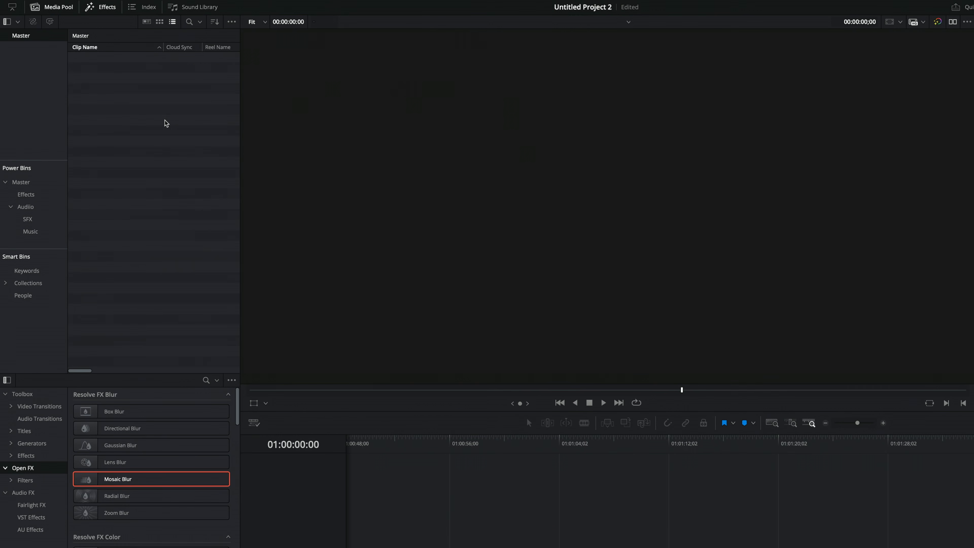
Resync the media files of the Audiio Music power bin in Untitled Project 2 and widen the Clip Name column
{"action": "right_click", "coordinate": [33, 234]}
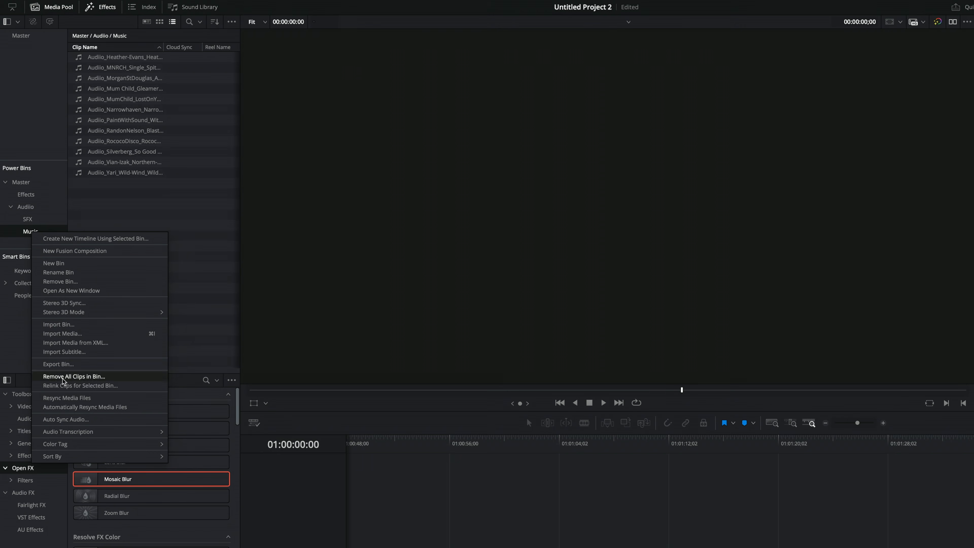
{"action": "left_click", "coordinate": [64, 401]}
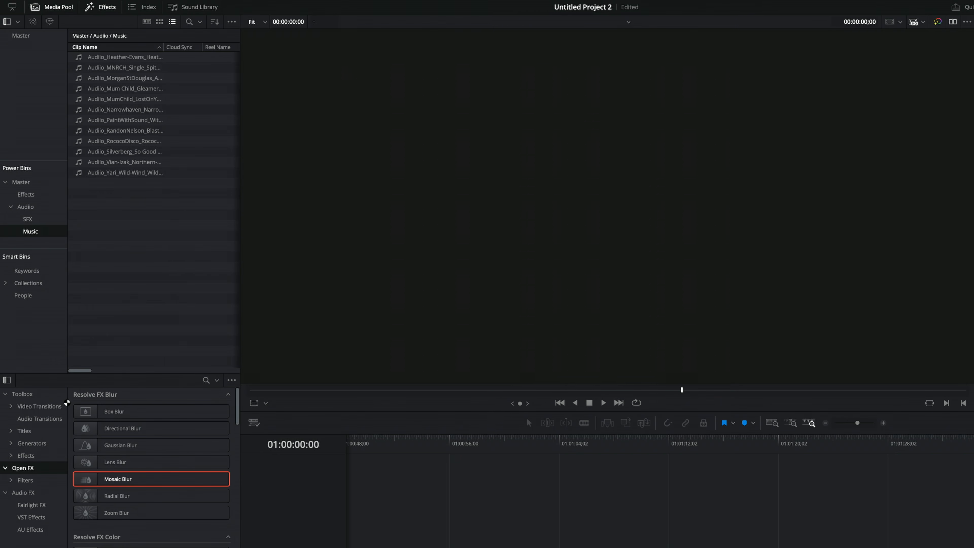
{"action": "left_click_drag", "start_coordinate": [164, 47], "coordinate": [201, 48]}
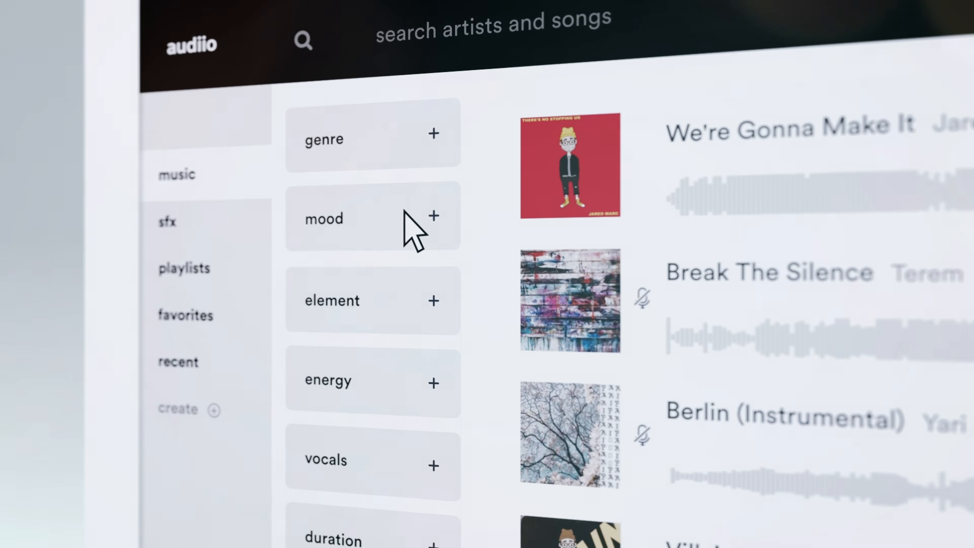
{"action": "left_click", "coordinate": [419, 235]}
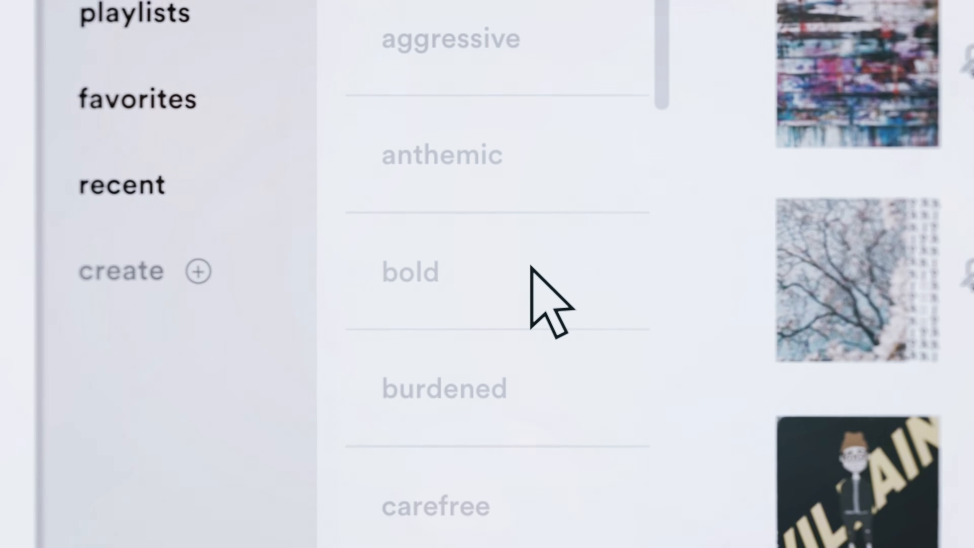
{"action": "left_click", "coordinate": [394, 332]}
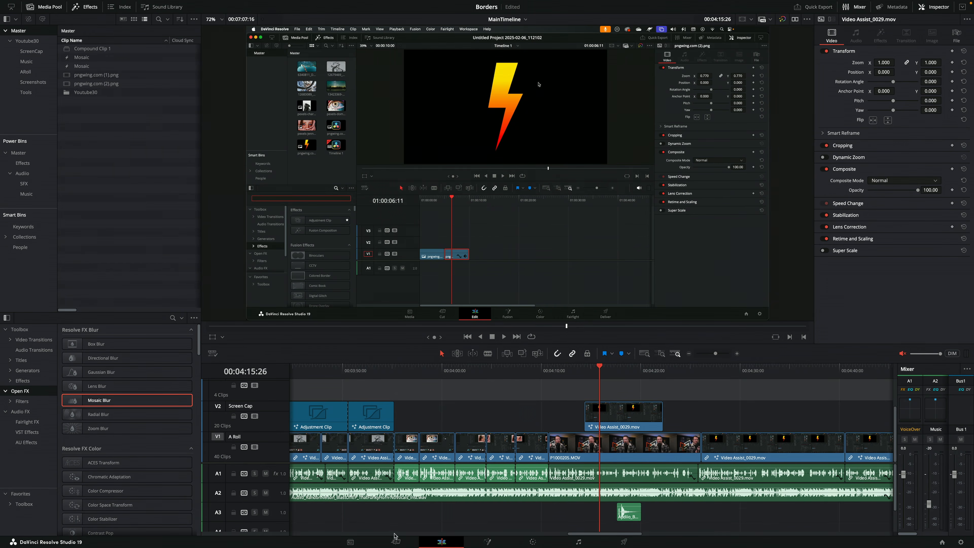
Switch to the Cut page and scrub through the timeline to examine which edit point the indicator marks near the playhead
{"action": "left_click", "coordinate": [395, 542]}
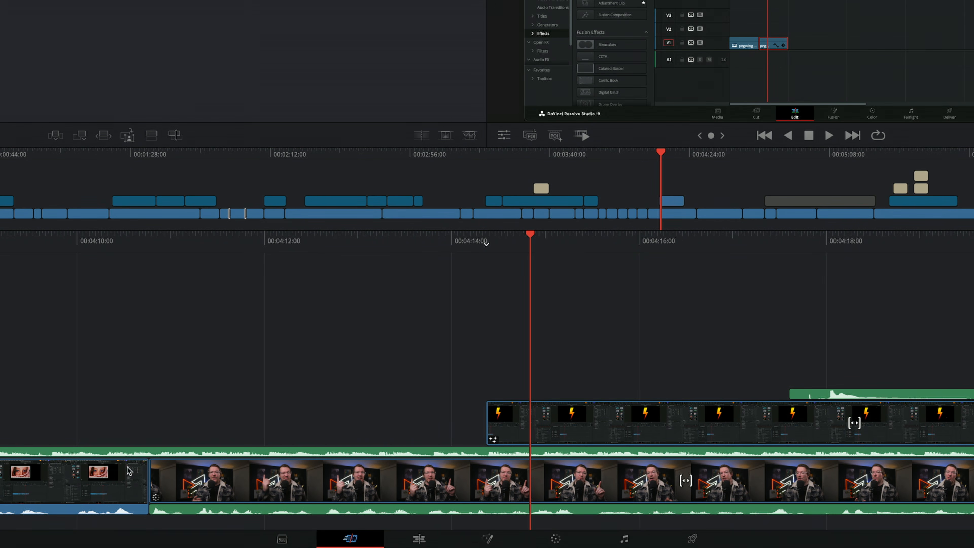
{"action": "left_click_drag", "start_coordinate": [501, 245], "coordinate": [742, 240]}
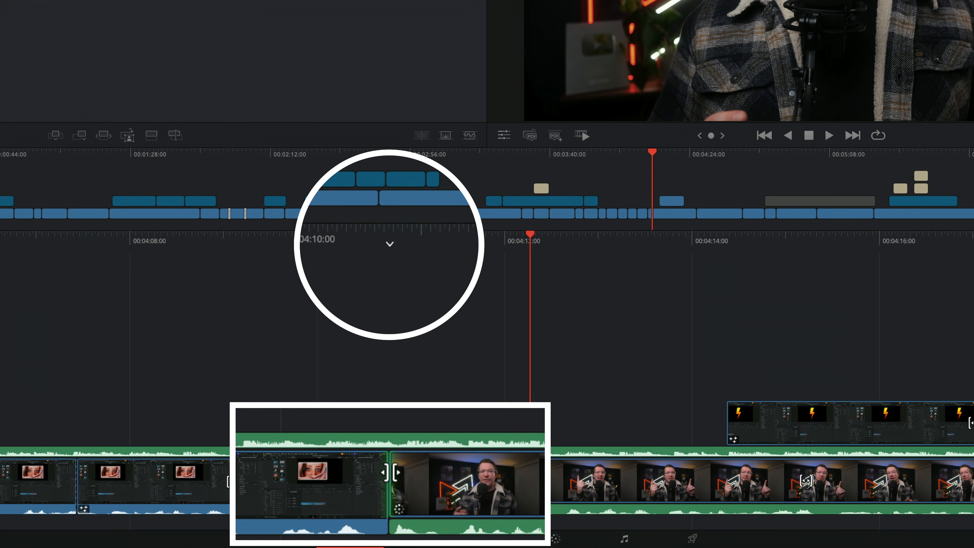
{"action": "left_click_drag", "start_coordinate": [557, 247], "coordinate": [587, 239]}
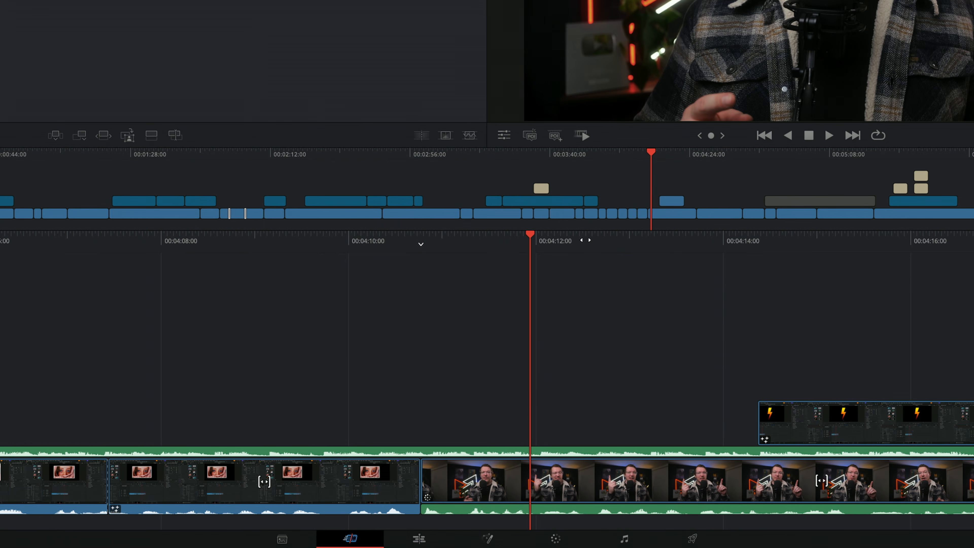
{"action": "left_click_drag", "start_coordinate": [665, 238], "coordinate": [594, 238]}
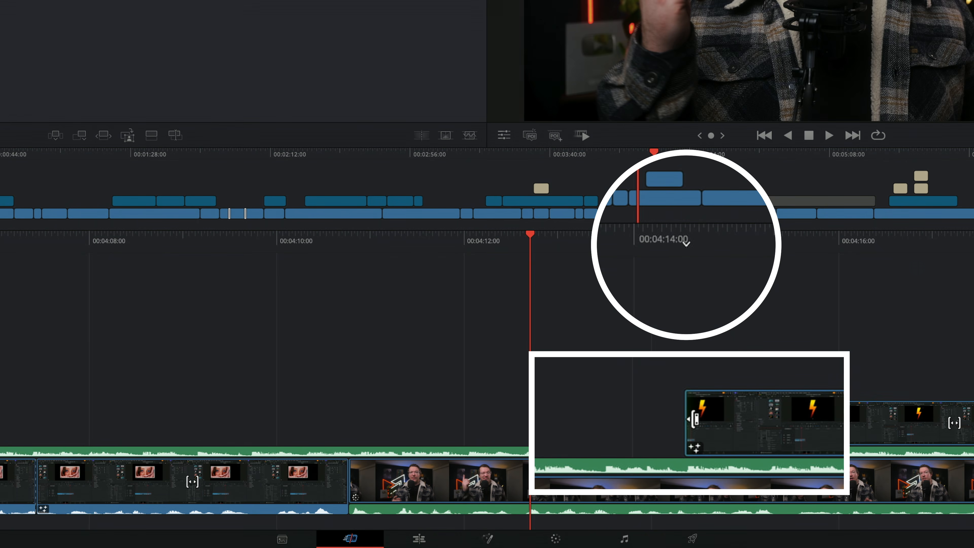
{"action": "left_click_drag", "start_coordinate": [851, 242], "coordinate": [415, 241]}
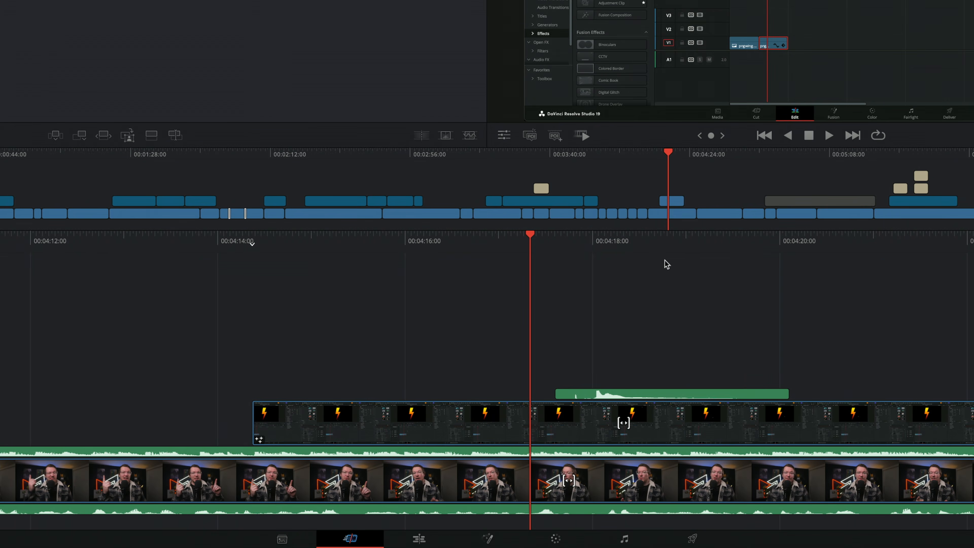
{"action": "left_click_drag", "start_coordinate": [821, 242], "coordinate": [422, 242]}
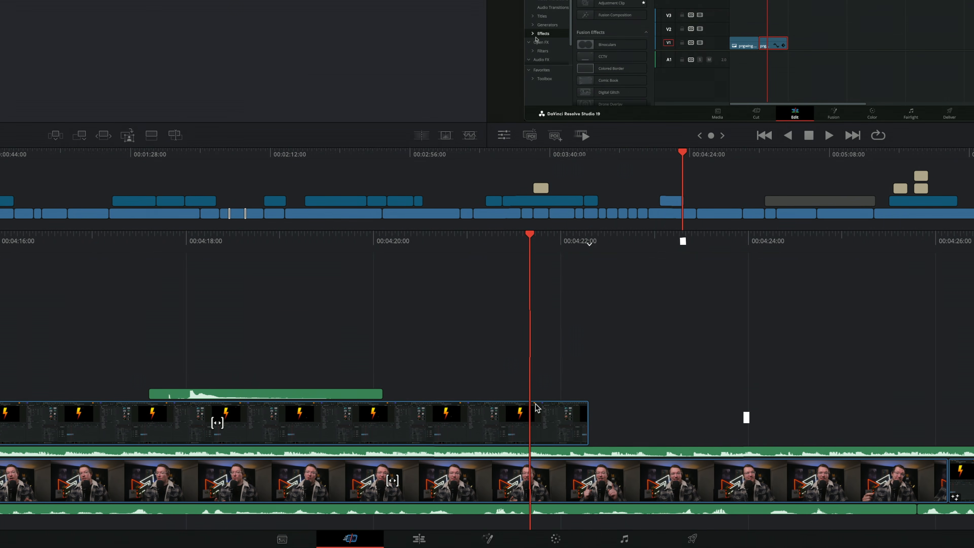
{"action": "left_click", "coordinate": [588, 424]}
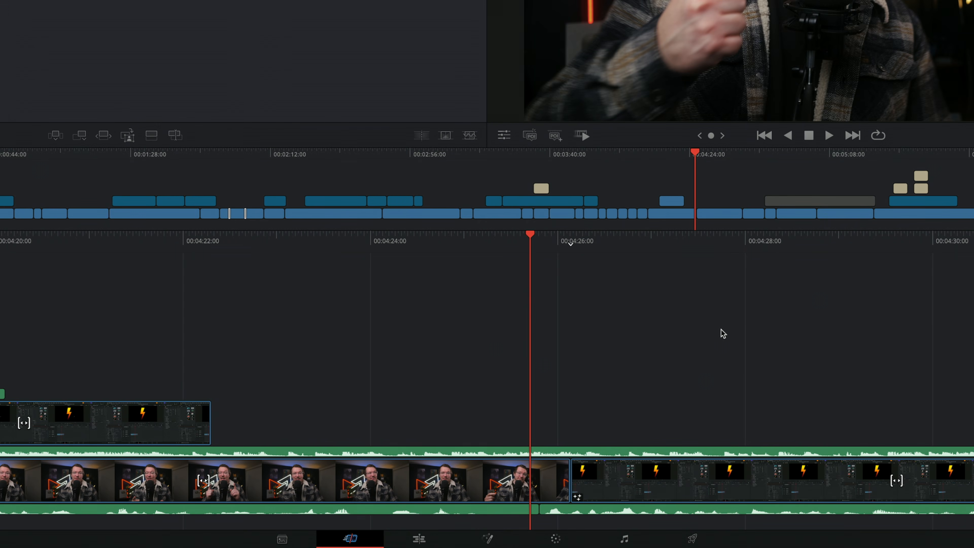
{"action": "key", "text": "v"}
On the Edit page, pick the Dip To Color Dissolve video transition for the cut at the end of P1000205.MOV
{"action": "left_click", "coordinate": [425, 538]}
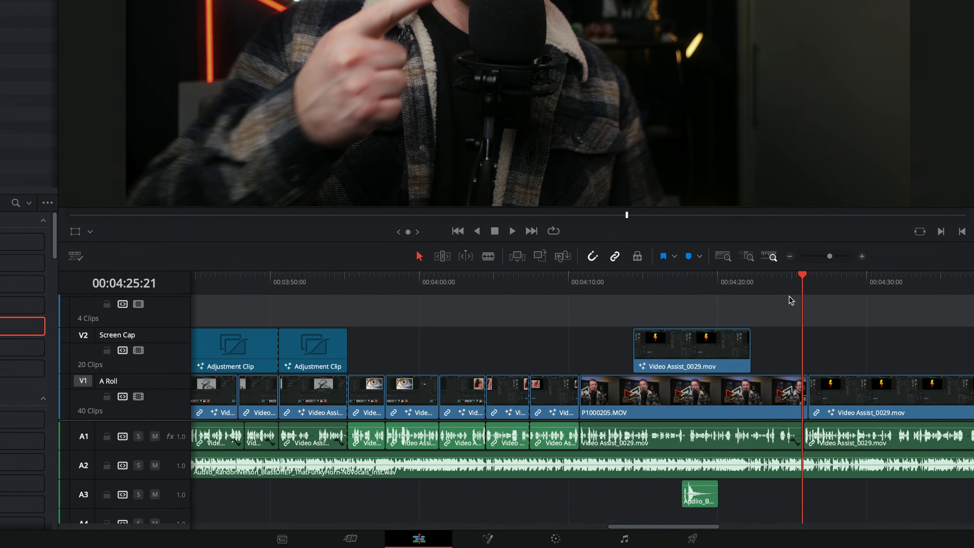
{"action": "left_click_drag", "start_coordinate": [814, 290], "coordinate": [793, 288]}
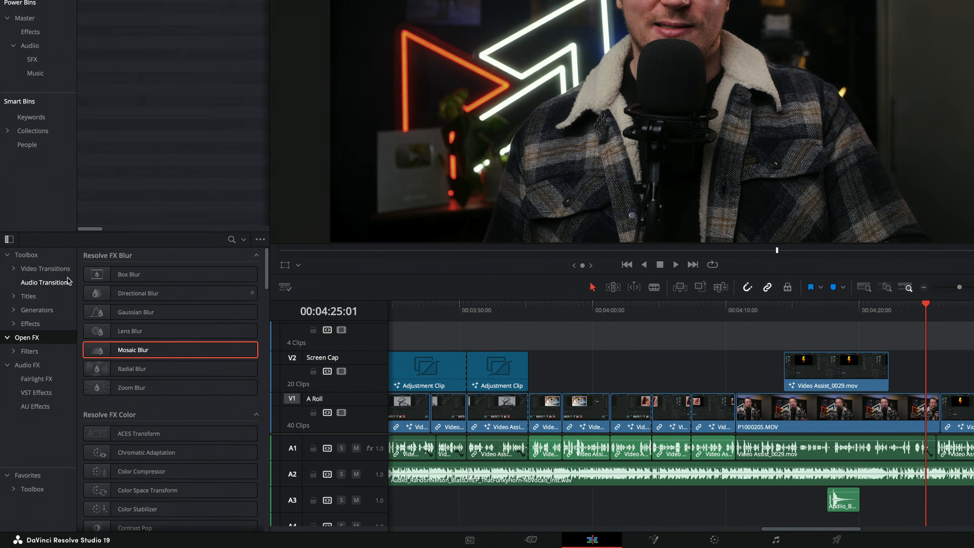
{"action": "left_click", "coordinate": [41, 269]}
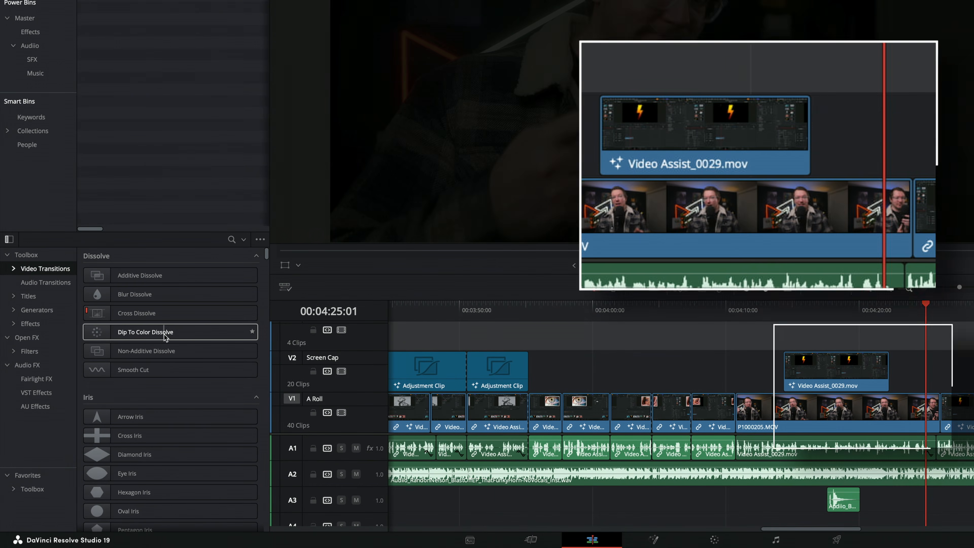
{"action": "left_click", "coordinate": [164, 333]}
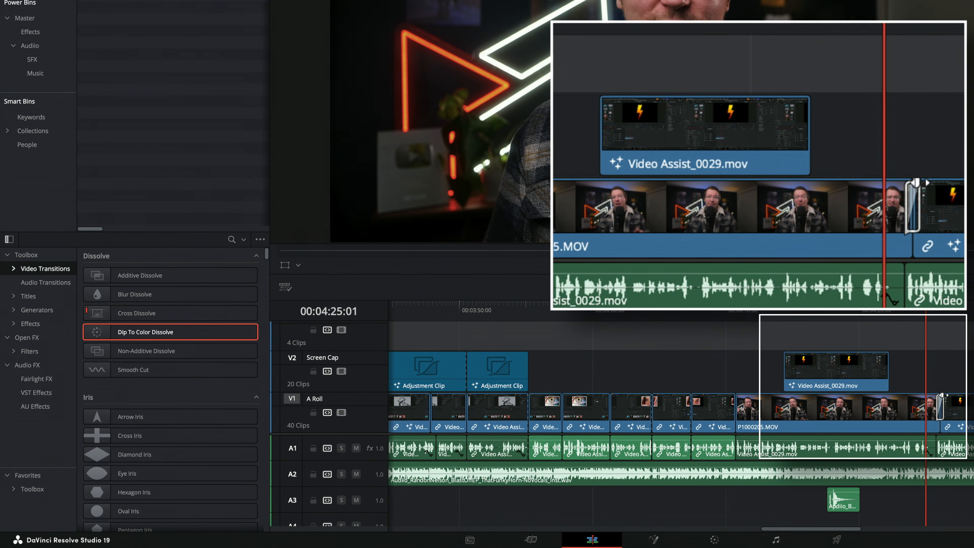
{"action": "left_click_drag", "start_coordinate": [845, 314], "coordinate": [867, 313]}
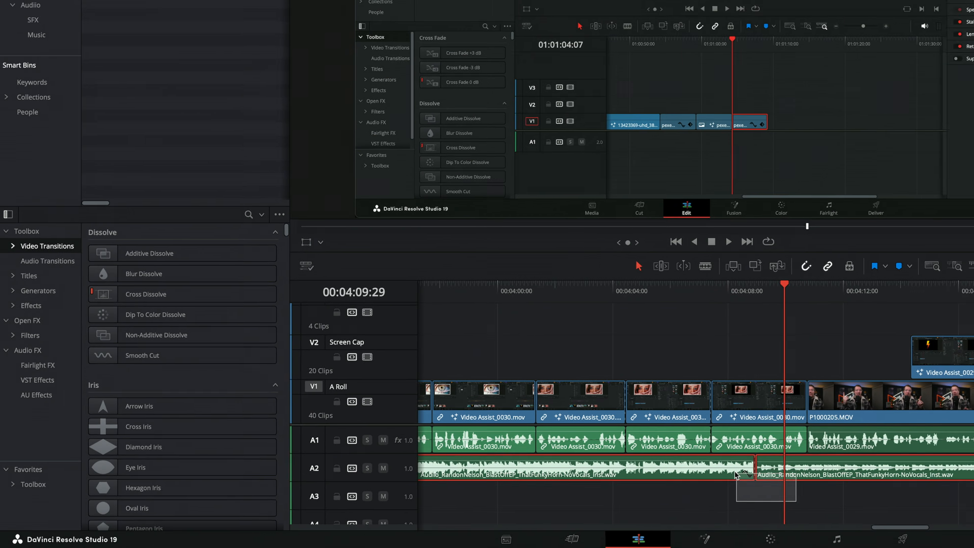
Display the audio transitions and select Cross Fade 0 dB
{"action": "left_click", "coordinate": [783, 501]}
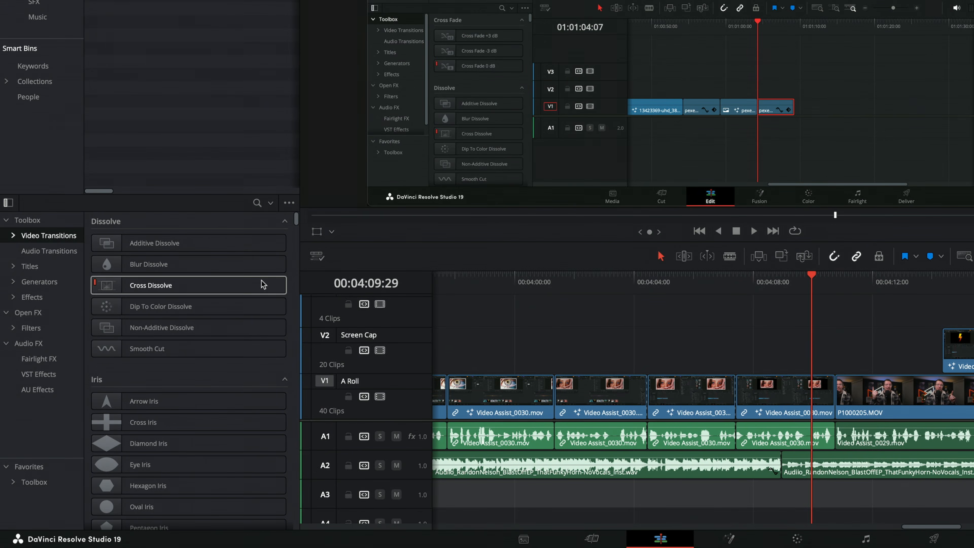
{"action": "left_click", "coordinate": [46, 251]}
{"action": "left_click", "coordinate": [168, 286]}
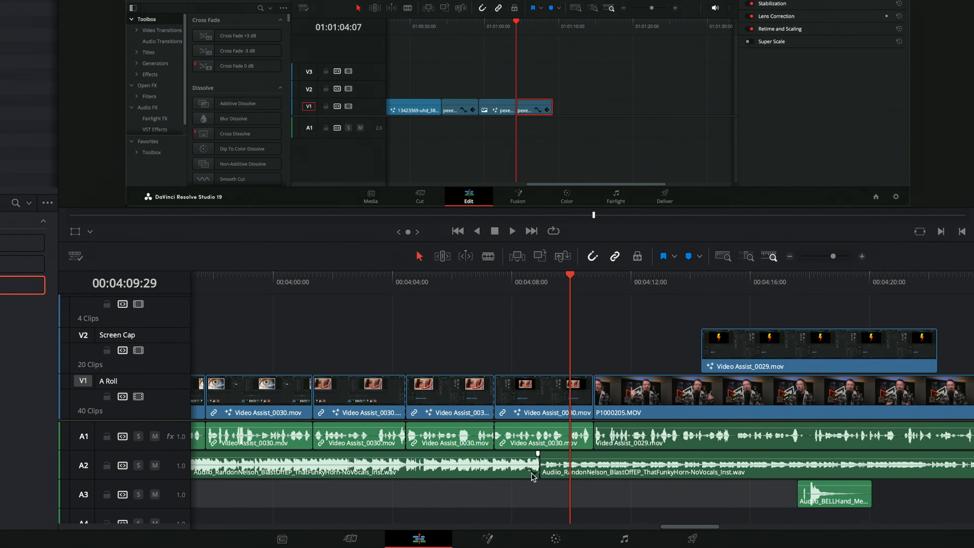
Try adding a 28 frame Cross Fade 0 dB at the cut between the two music clips on track A2
{"action": "left_click", "coordinate": [538, 467]}
{"action": "right_click", "coordinate": [540, 468]}
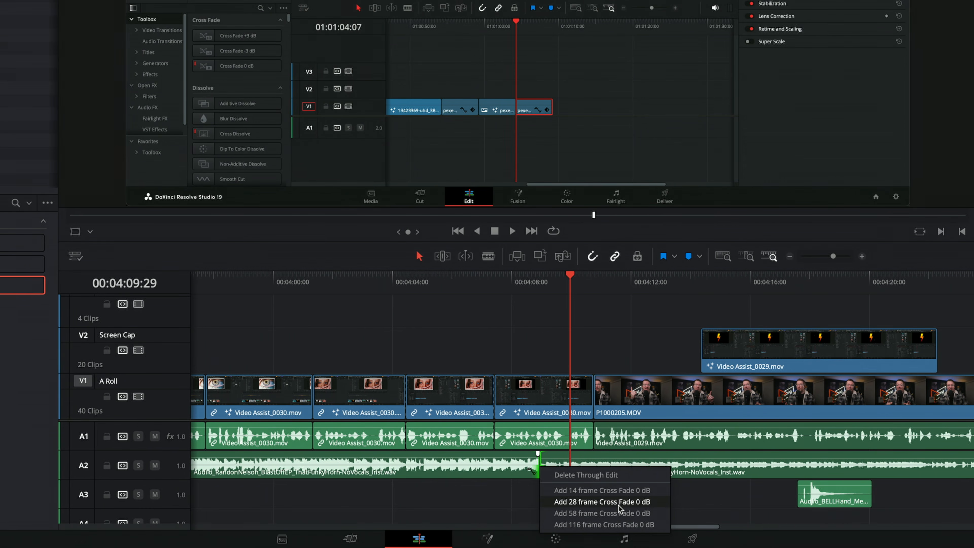
{"action": "left_click", "coordinate": [589, 502]}
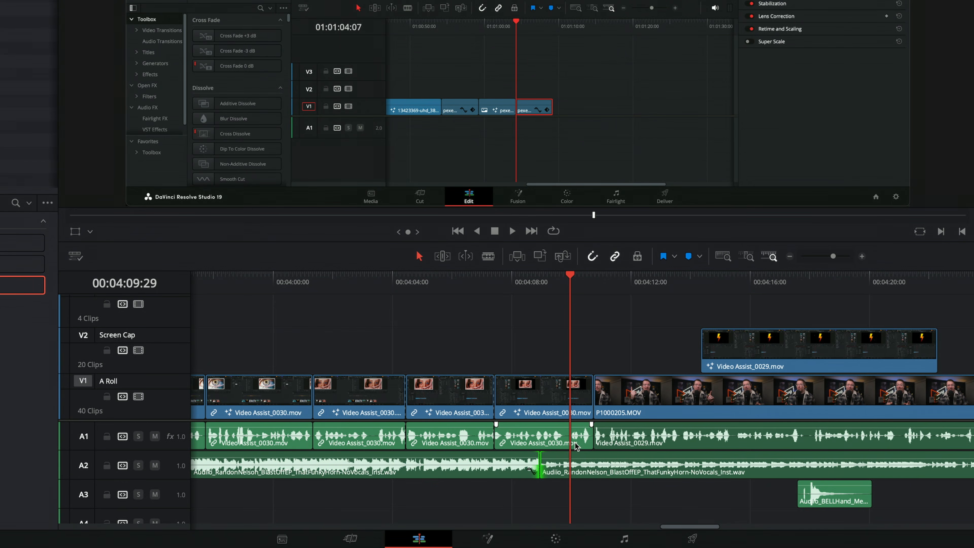
Try adding a transition to the video and audio edit points where P1000205.MOV begins, undoing the video one
{"action": "right_click", "coordinate": [596, 394]}
{"action": "left_click", "coordinate": [648, 412]}
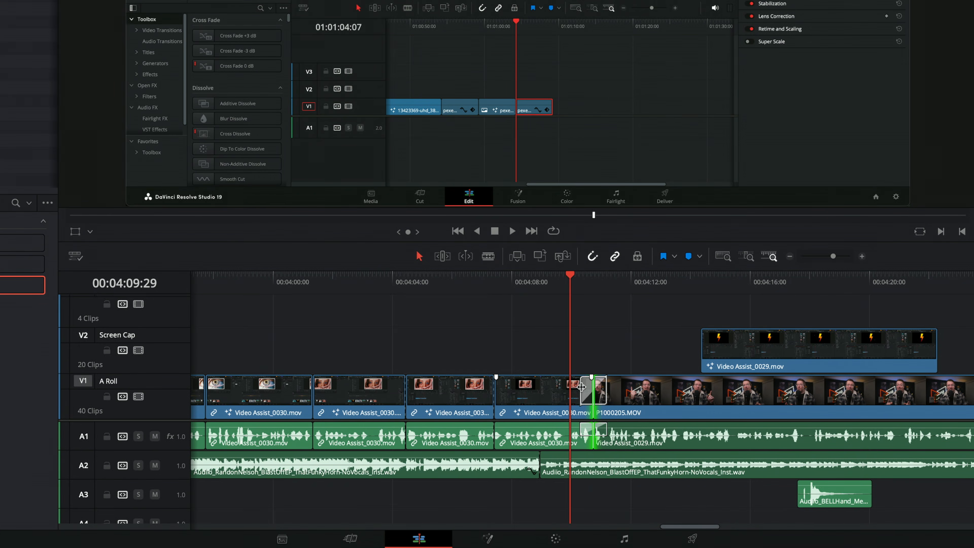
{"action": "key", "text": "ctrl+z"}
{"action": "left_click", "coordinate": [627, 354]}
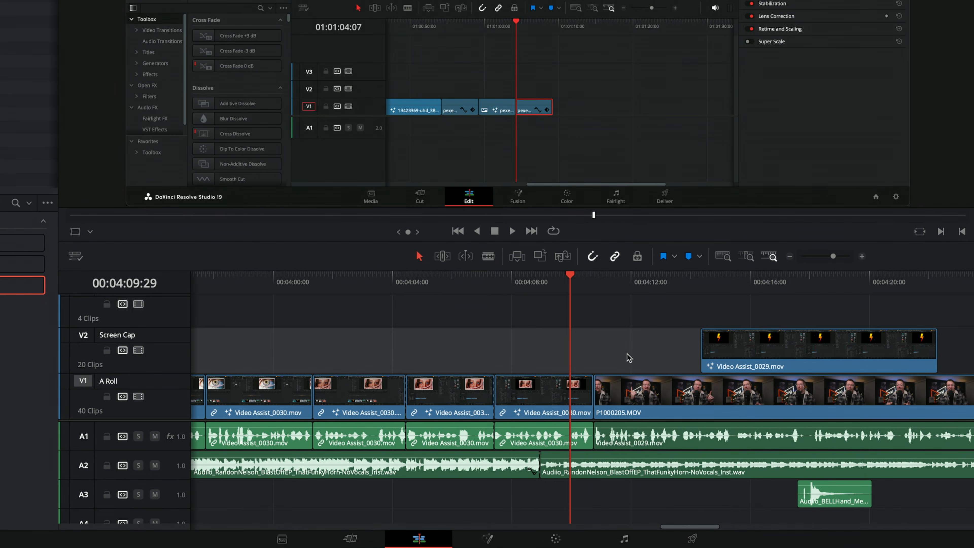
{"action": "right_click", "coordinate": [595, 438]}
{"action": "left_click", "coordinate": [629, 458]}
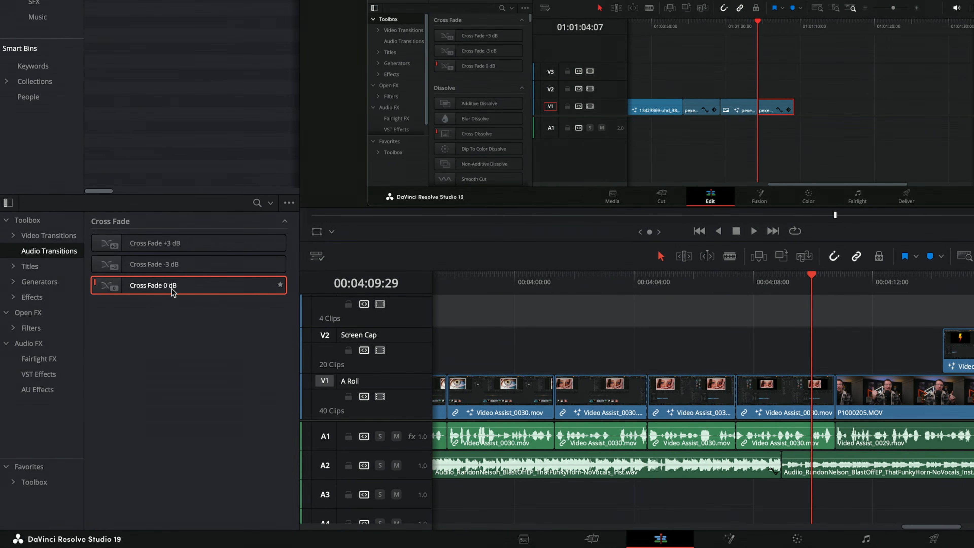
Set Cross Fade 0 dB as the standard audio transition and Heart as the standard video transition
{"action": "right_click", "coordinate": [178, 289]}
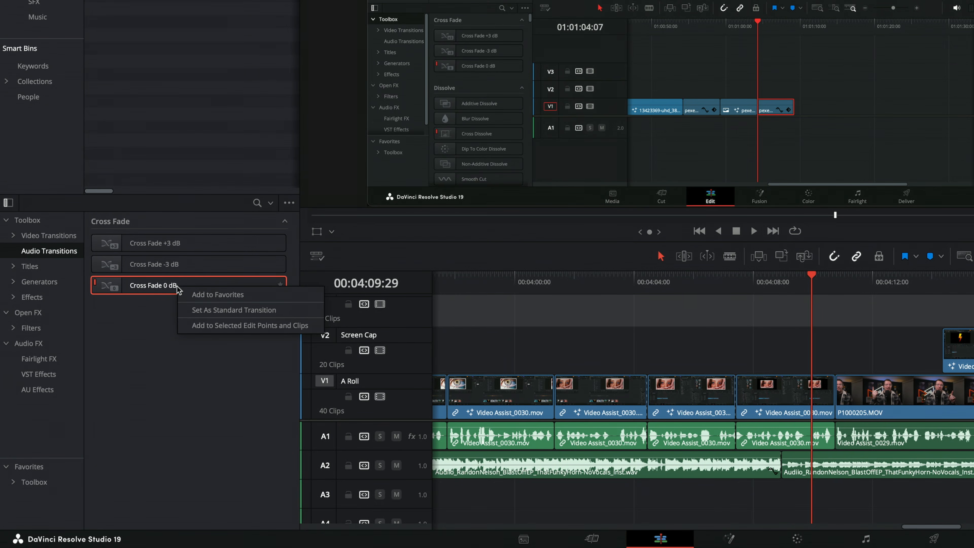
{"action": "left_click", "coordinate": [248, 310]}
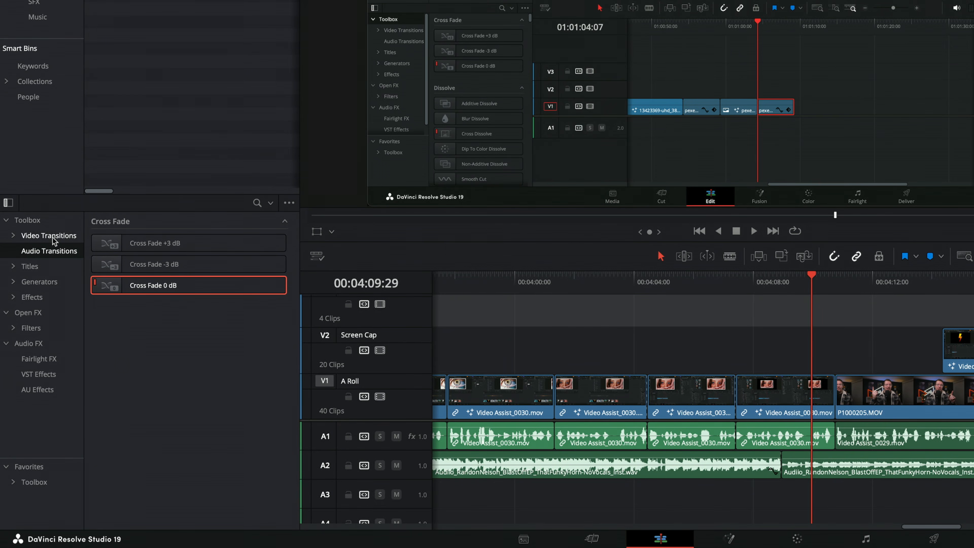
{"action": "left_click", "coordinate": [53, 236]}
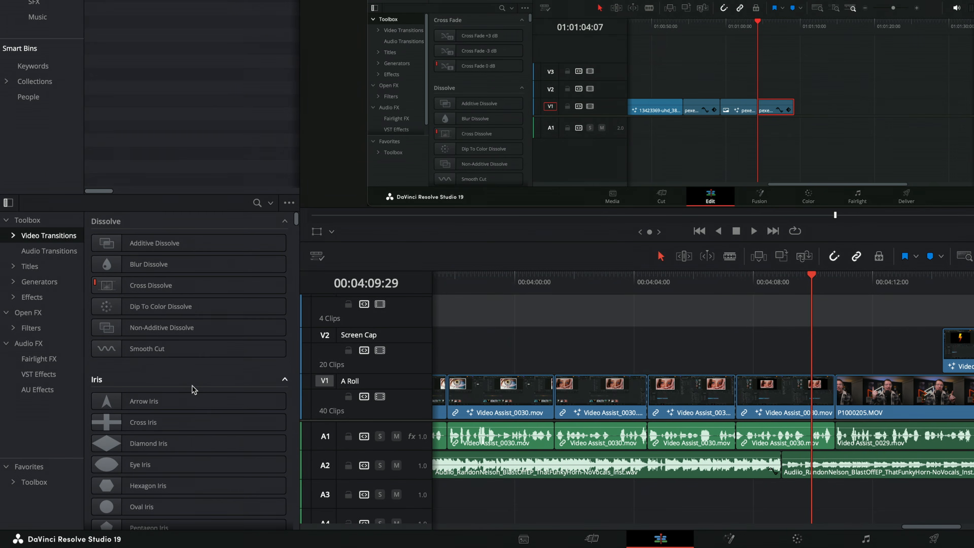
{"action": "scroll", "coordinate": [192, 384], "scroll_direction": "down", "scroll_amount": 5}
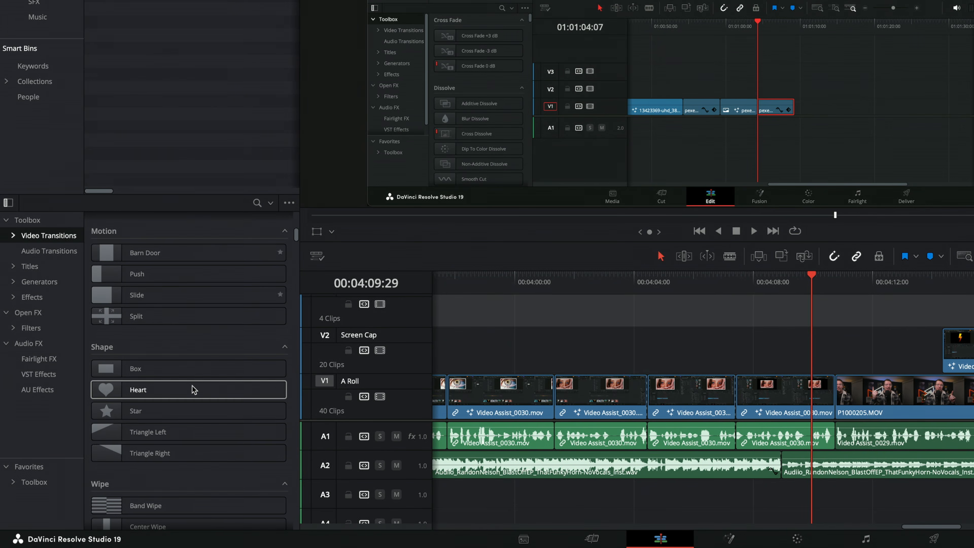
{"action": "right_click", "coordinate": [149, 394]}
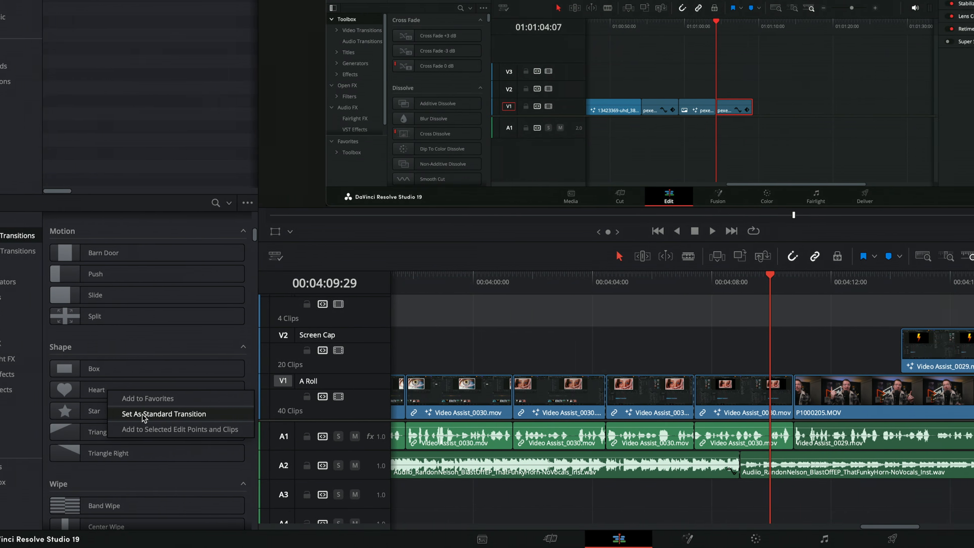
{"action": "left_click", "coordinate": [142, 413]}
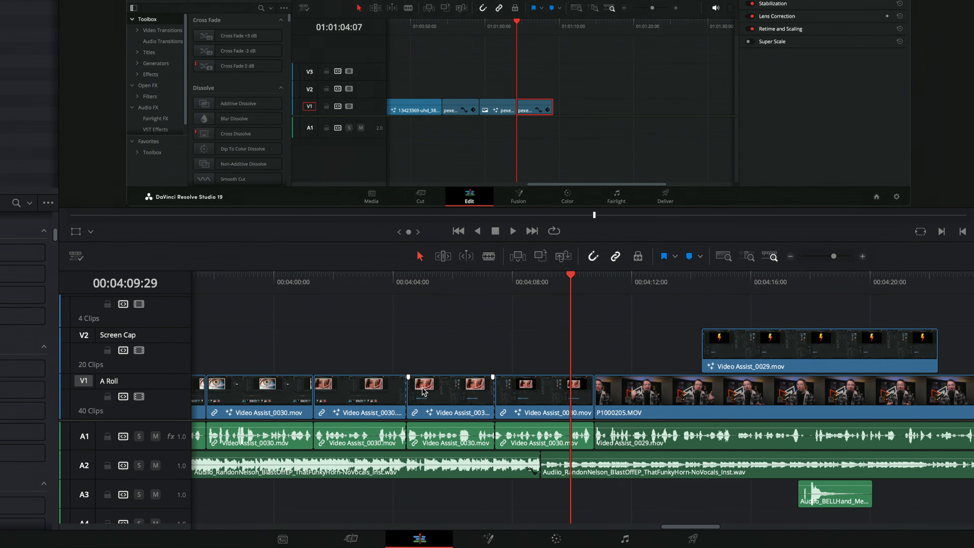
Apply the standard Heart transition to the cut between the Video Assist_0030.mov clips near 00:04:04 and preview it
{"action": "left_click", "coordinate": [602, 395]}
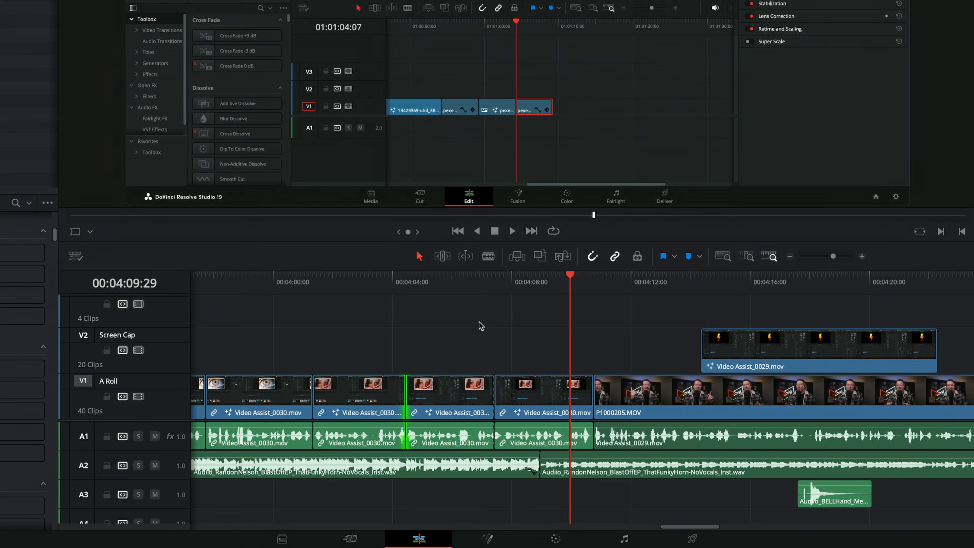
{"action": "key", "text": "ctrl+t"}
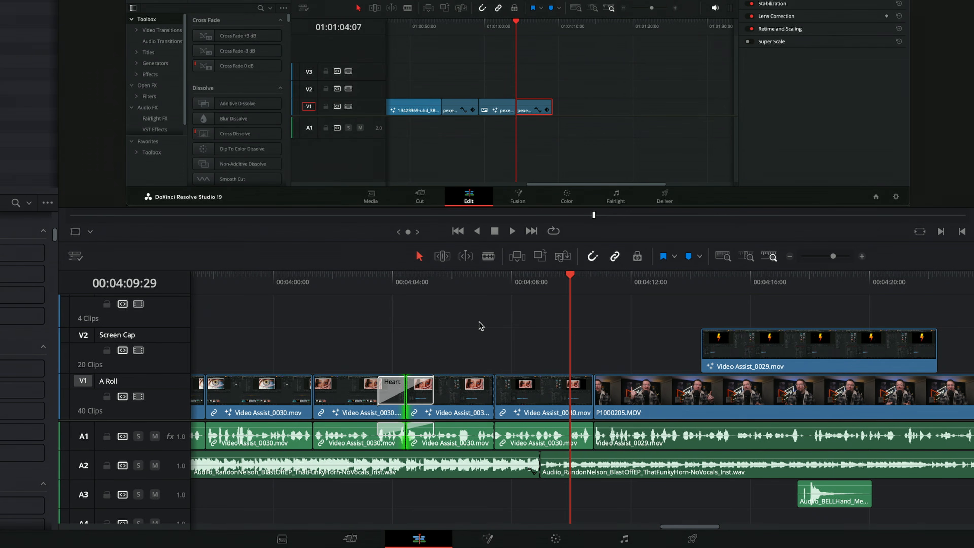
{"action": "left_click", "coordinate": [427, 335]}
{"action": "left_click", "coordinate": [421, 395]}
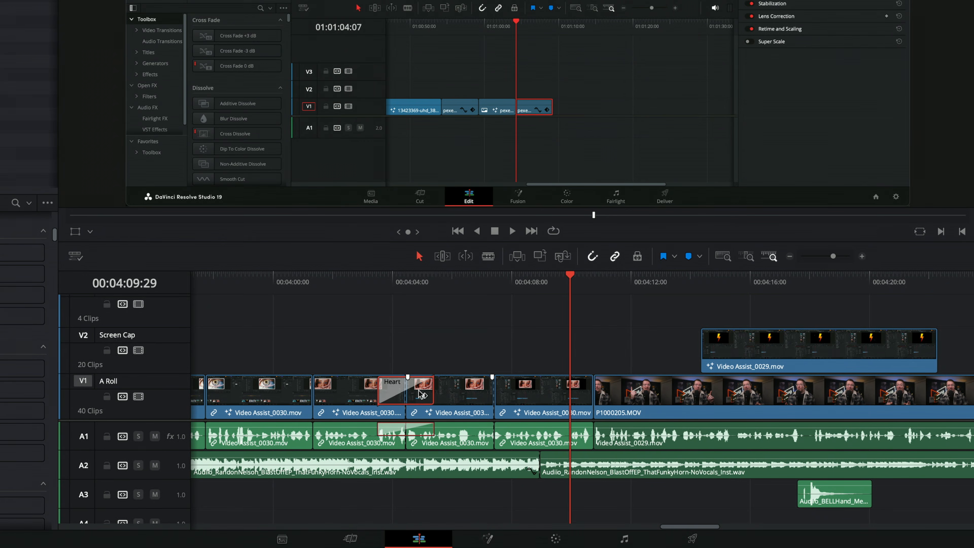
{"action": "left_click", "coordinate": [407, 286]}
{"action": "left_click", "coordinate": [470, 317]}
Try an audio-only standard transition at the cut near 00:04:04, then replace it with the regular standard transition
{"action": "left_click", "coordinate": [407, 394]}
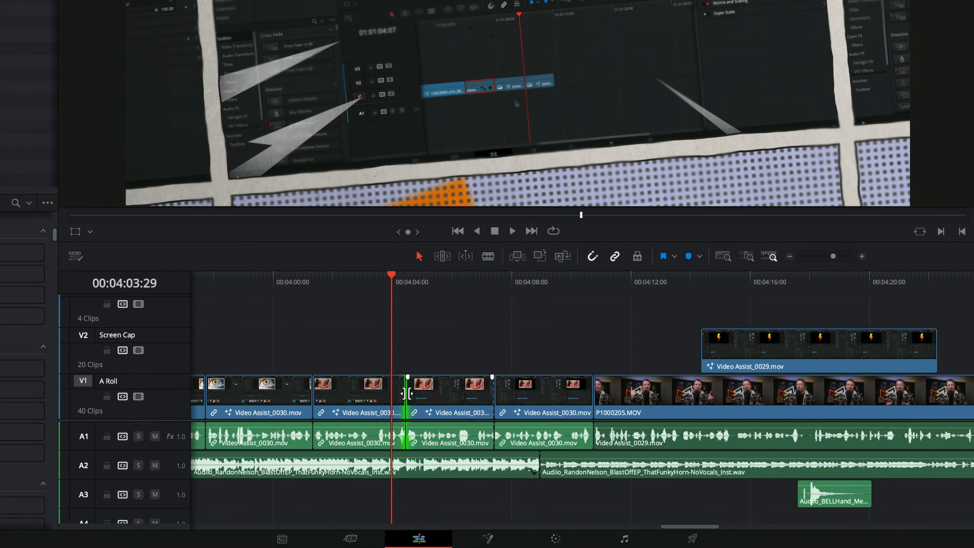
{"action": "key", "text": "shift+t"}
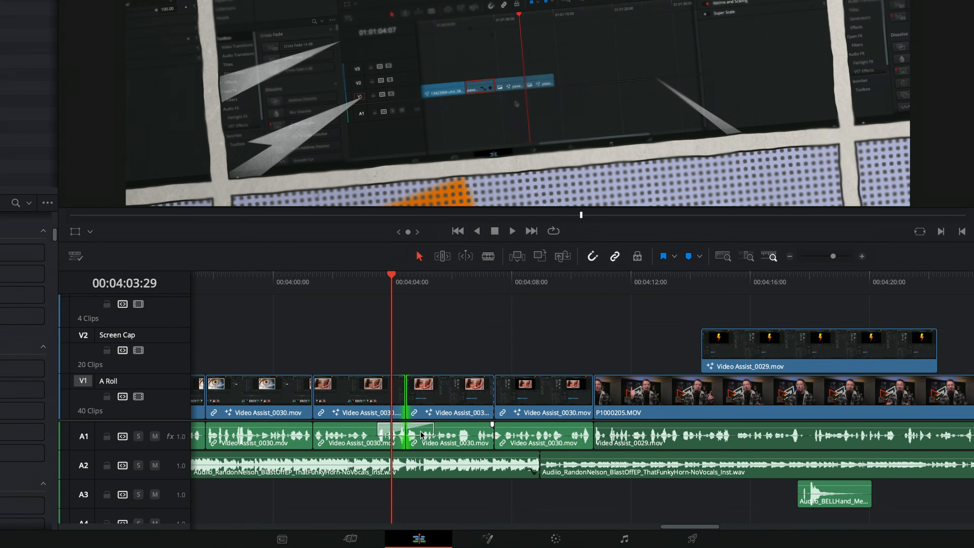
{"action": "left_click", "coordinate": [421, 435]}
{"action": "key", "text": "Delete"}
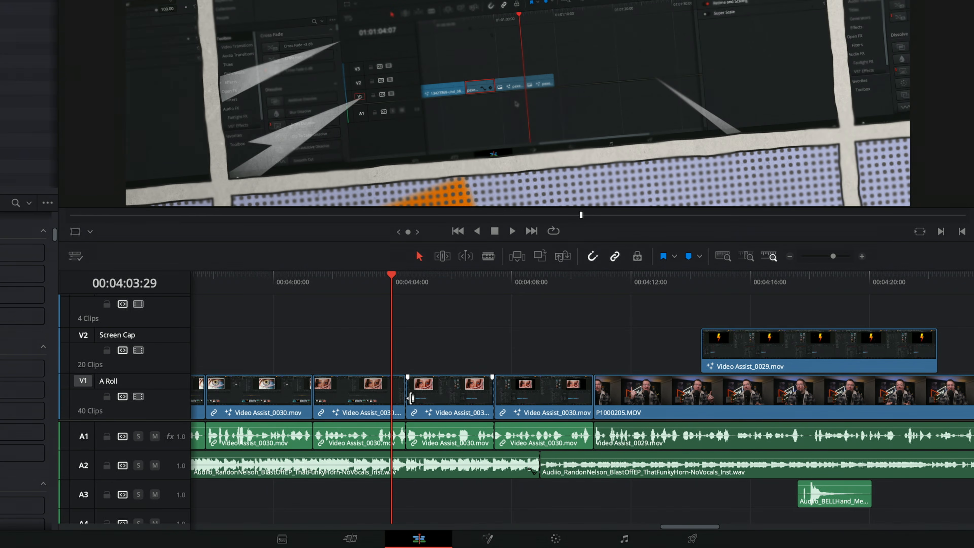
{"action": "left_click", "coordinate": [405, 399]}
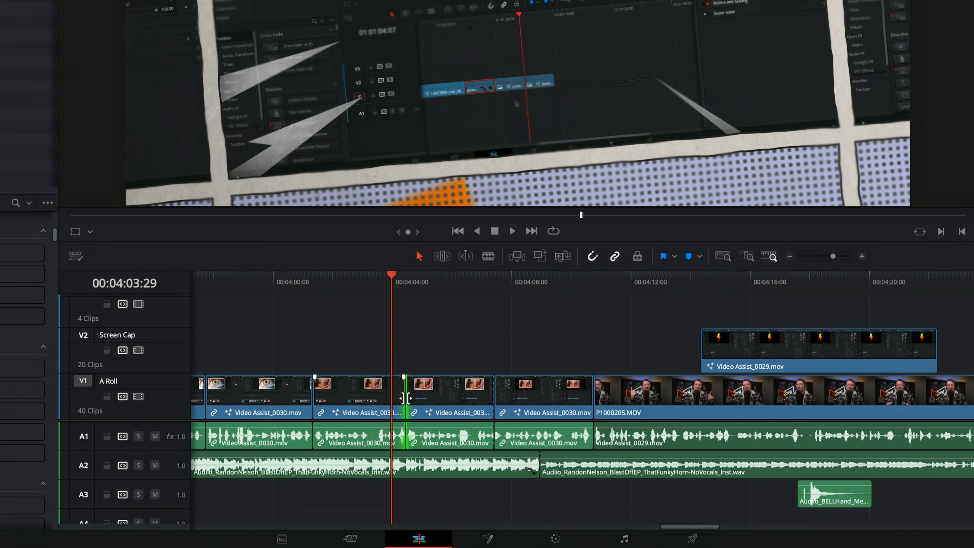
{"action": "key", "text": "ctrl+t"}
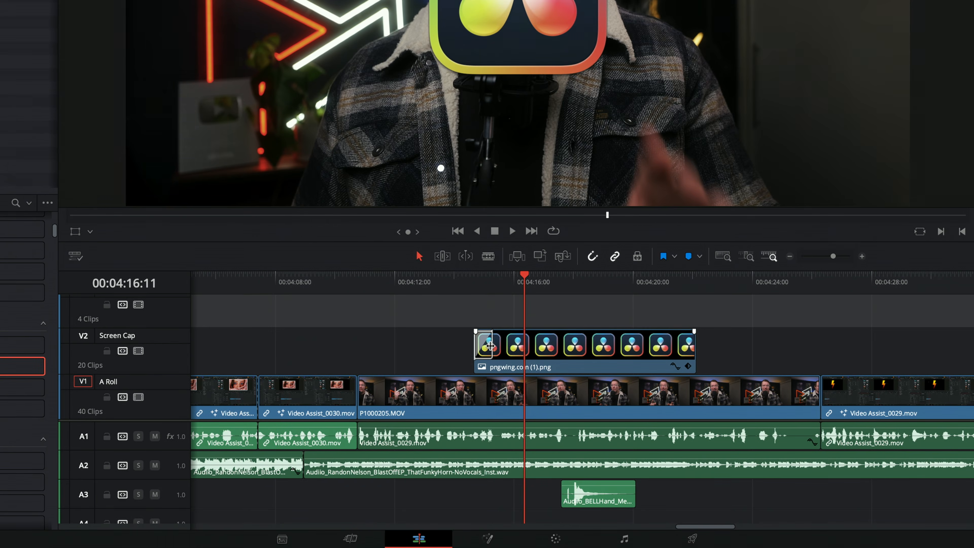
Apply a Push transition of about 1.5 seconds to the start of pngwing.com (1).png, with Ease set to In & Out, and play it
{"action": "left_click_drag", "start_coordinate": [491, 346], "coordinate": [515, 348]}
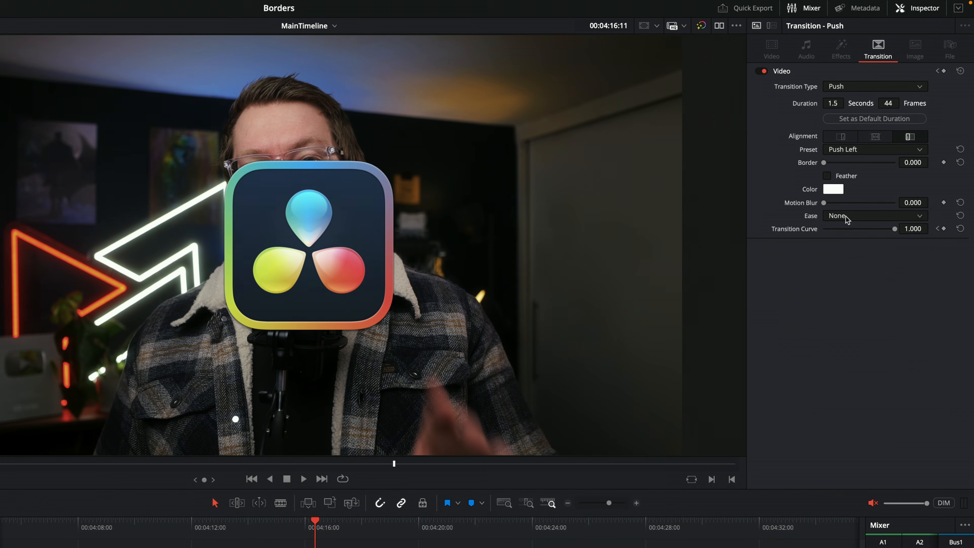
{"action": "left_click", "coordinate": [846, 216]}
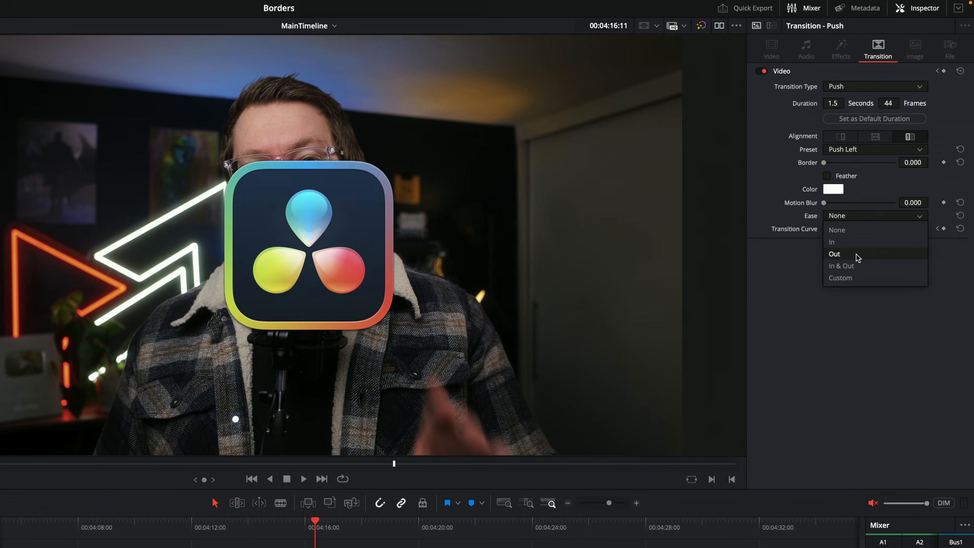
{"action": "left_click", "coordinate": [842, 265]}
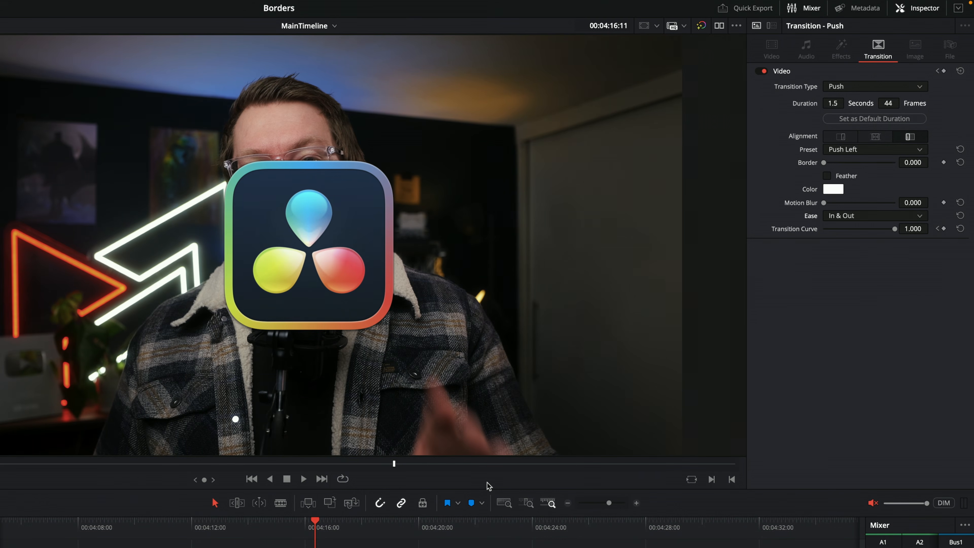
{"action": "left_click", "coordinate": [270, 528]}
{"action": "key", "text": "space"}
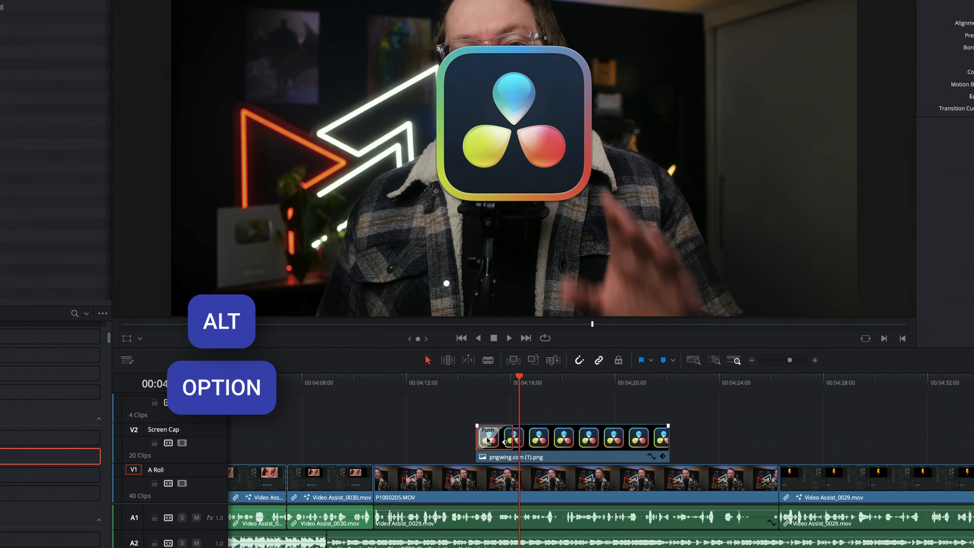
Duplicate the Push transition onto the end of pngwing.com (1).png and play that part of the timeline
{"action": "left_click_drag", "start_coordinate": [561, 439], "coordinate": [652, 437]}
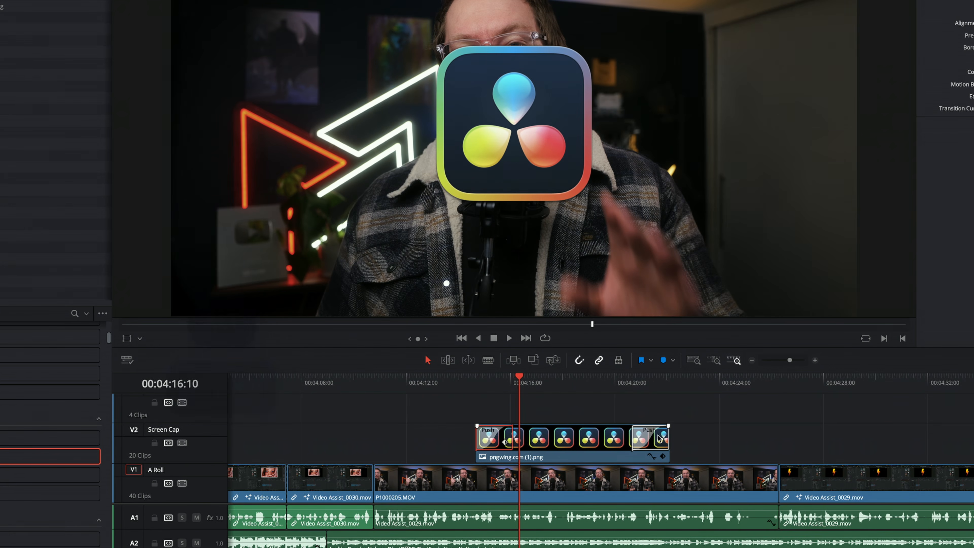
{"action": "left_click", "coordinate": [631, 380]}
{"action": "key", "text": "space"}
{"action": "key", "text": "space"}
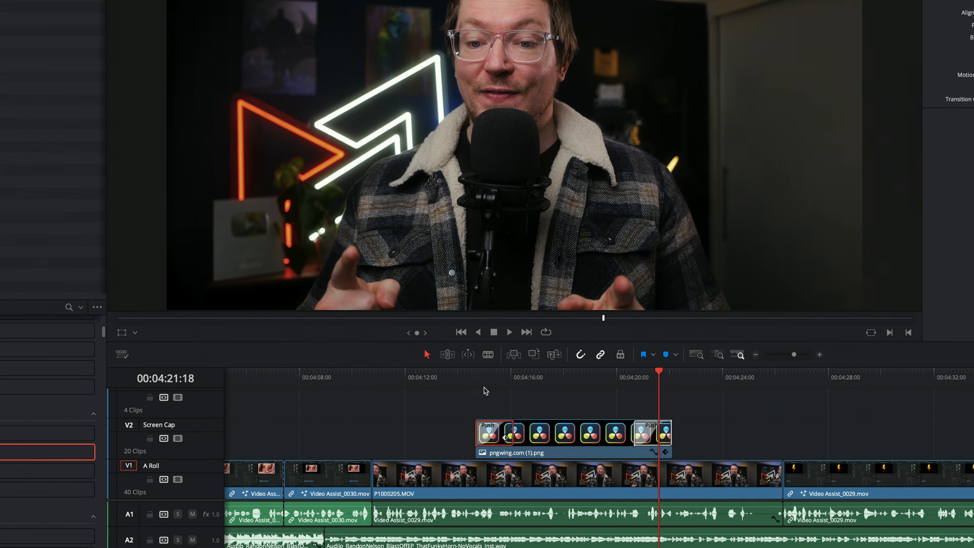
{"action": "left_click", "coordinate": [485, 391]}
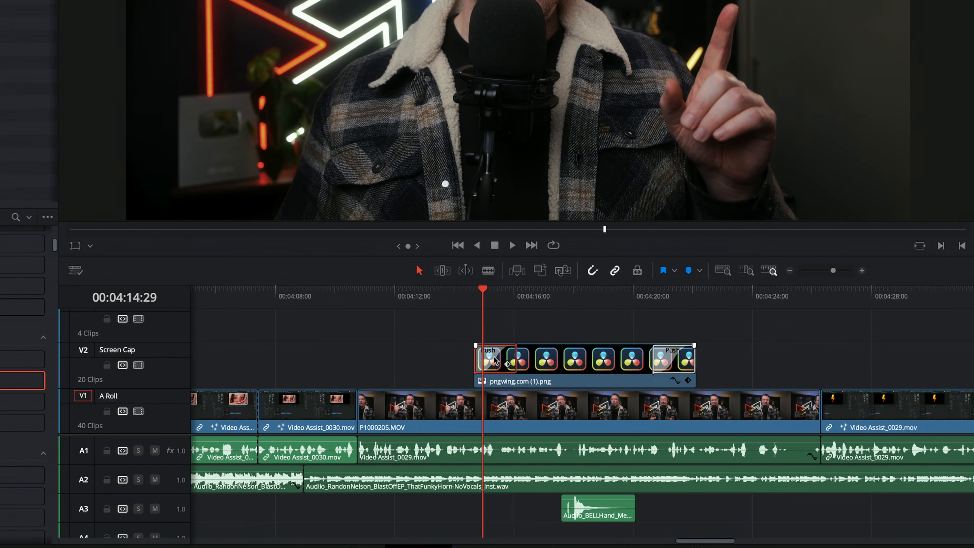
Create a transition preset from the customised Push at the clip's start, named with the creator's first name followed by Push
{"action": "right_click", "coordinate": [493, 434]}
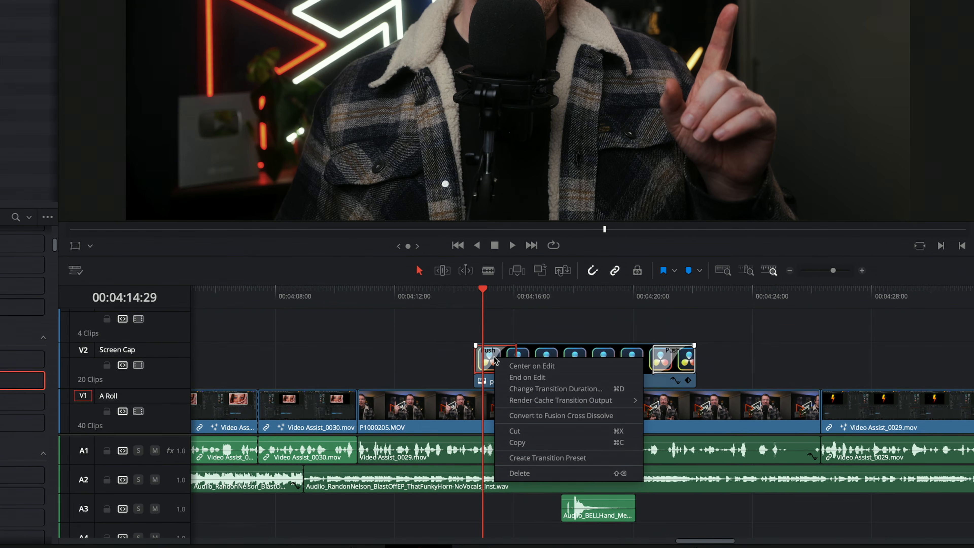
{"action": "left_click", "coordinate": [551, 460]}
{"action": "type", "text": "Alex Push"}
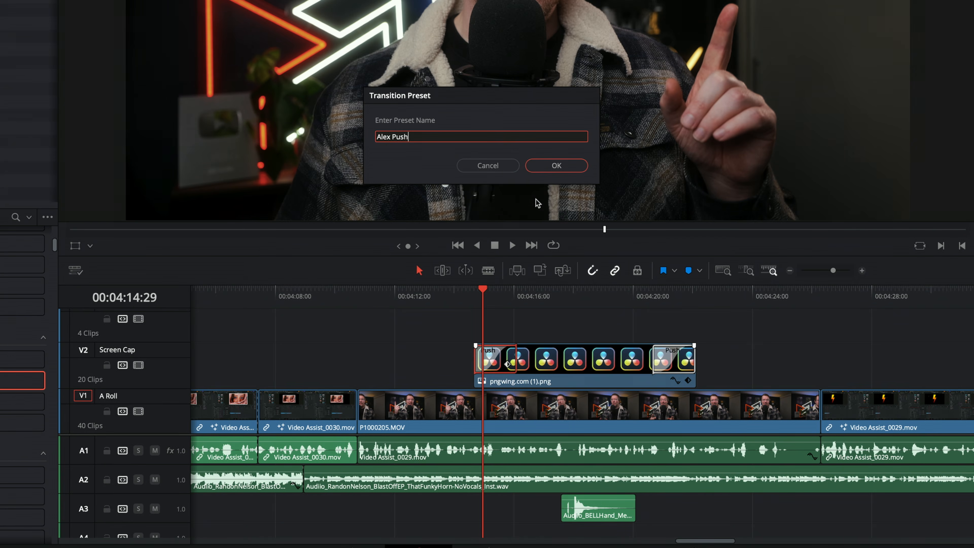
{"action": "left_click", "coordinate": [556, 166]}
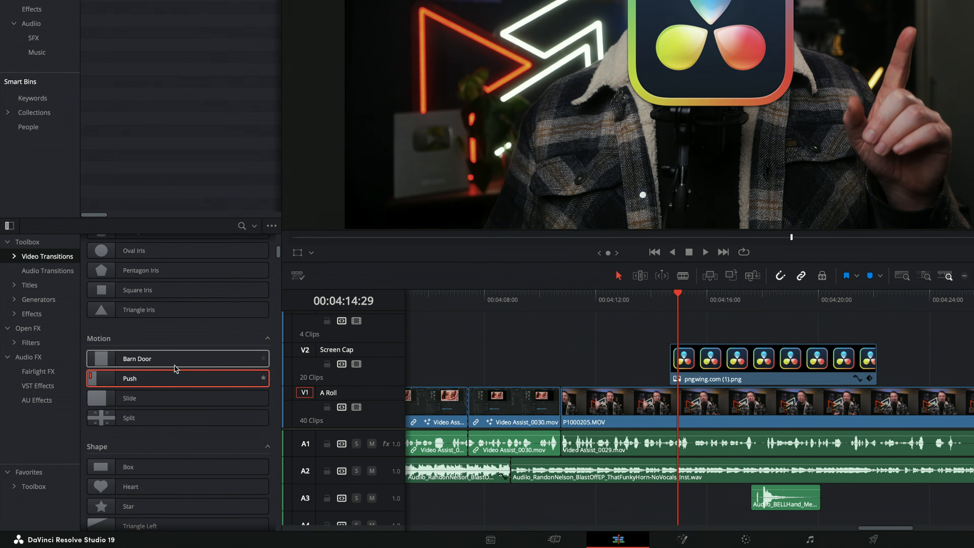
Set the custom Push preset in the User group as the standard video transition
{"action": "scroll", "coordinate": [157, 382], "scroll_direction": "down", "scroll_amount": 6}
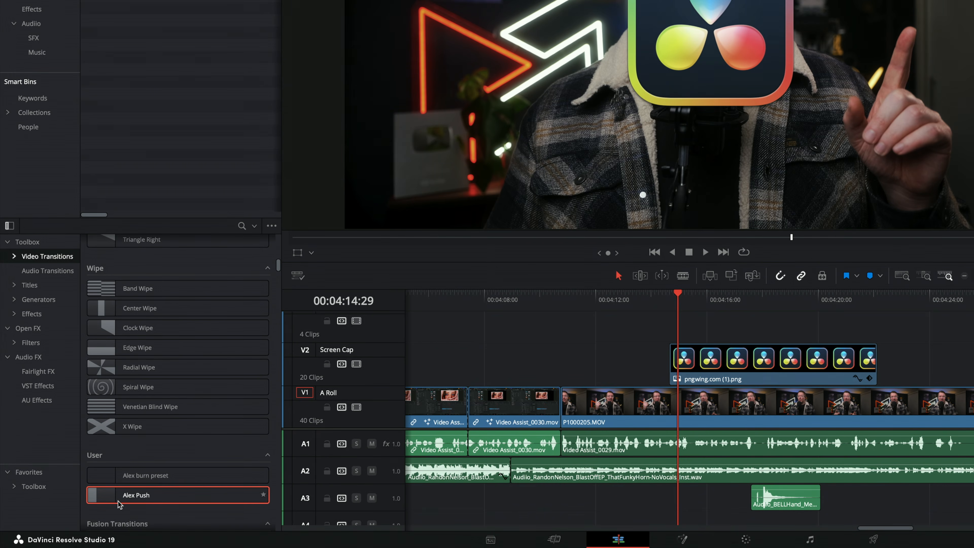
{"action": "right_click", "coordinate": [131, 498]}
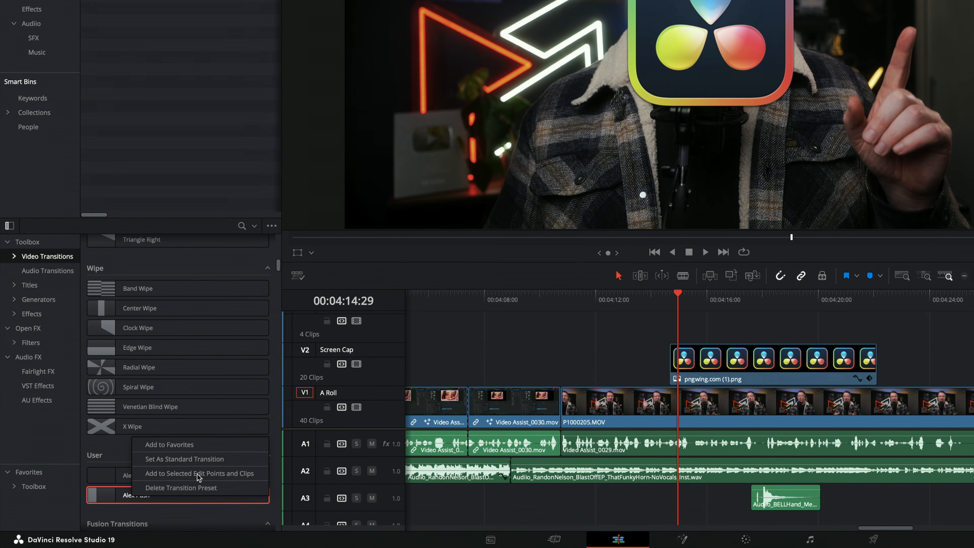
{"action": "left_click", "coordinate": [203, 459]}
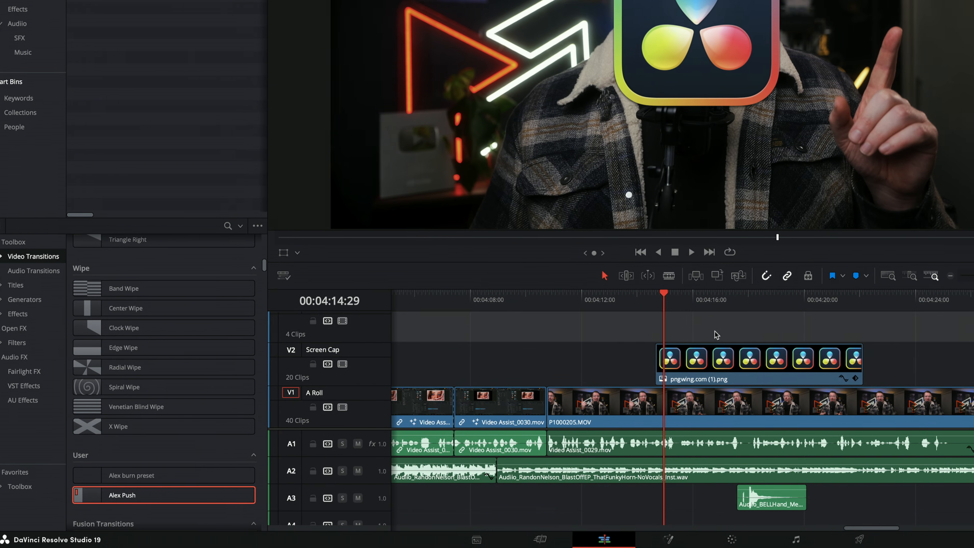
Add the standard transition to both ends of pngwing.com (1).png and play the clip from its start
{"action": "left_click", "coordinate": [731, 360]}
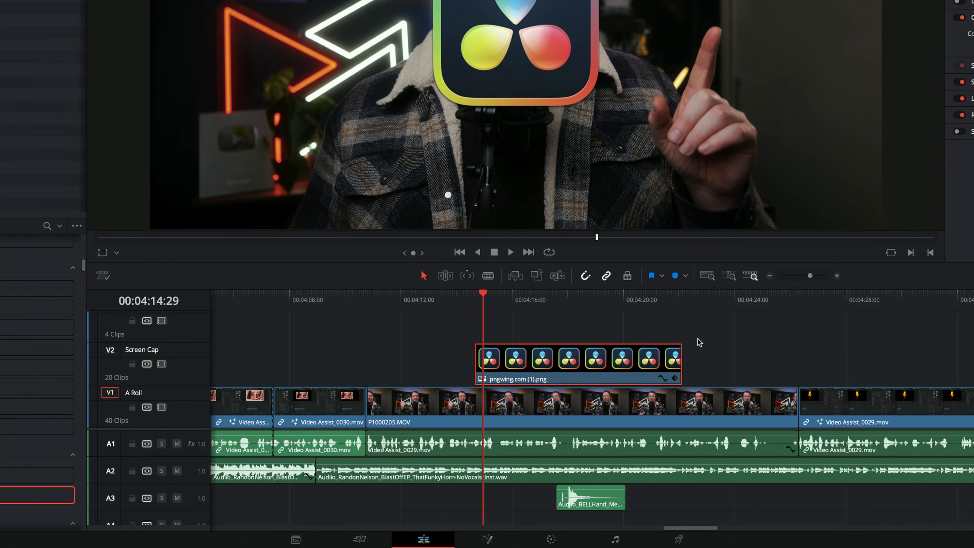
{"action": "key", "text": "ctrl+t"}
{"action": "left_click", "coordinate": [480, 301]}
{"action": "key", "text": "space"}
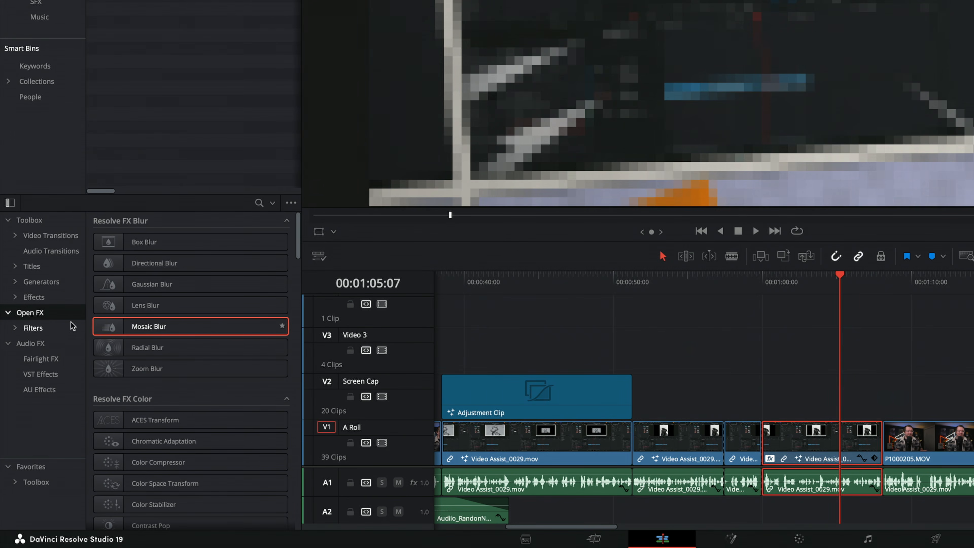
Copy the Video Assist_0029.mov clip's attributes and paste only its Fusion effects onto the neighbouring P1000205.MOV clip
{"action": "left_click", "coordinate": [34, 297]}
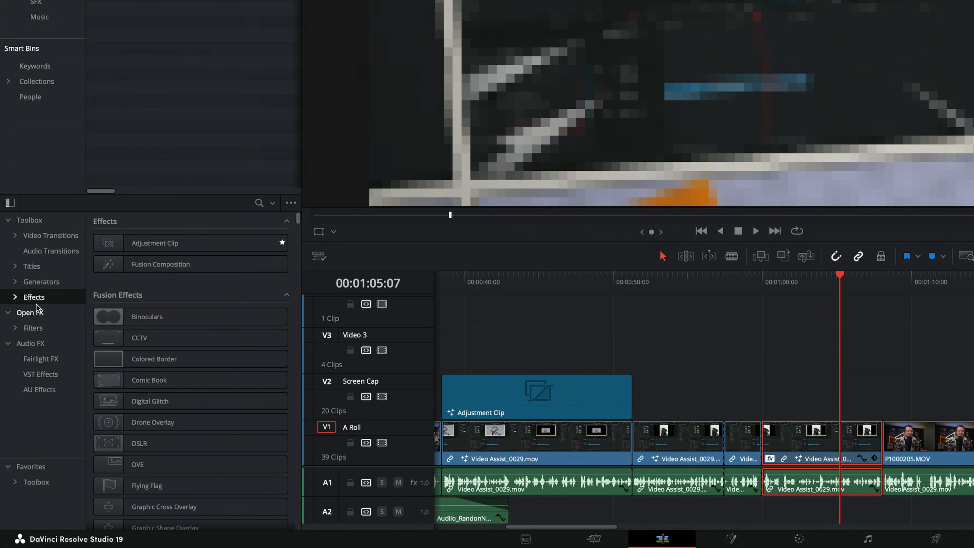
{"action": "key", "text": "ctrl+c"}
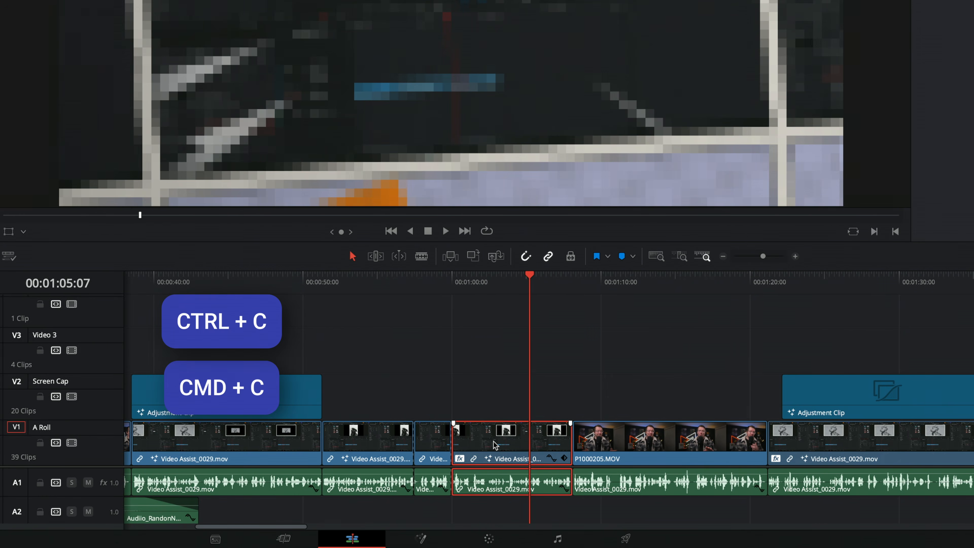
{"action": "left_click", "coordinate": [632, 280]}
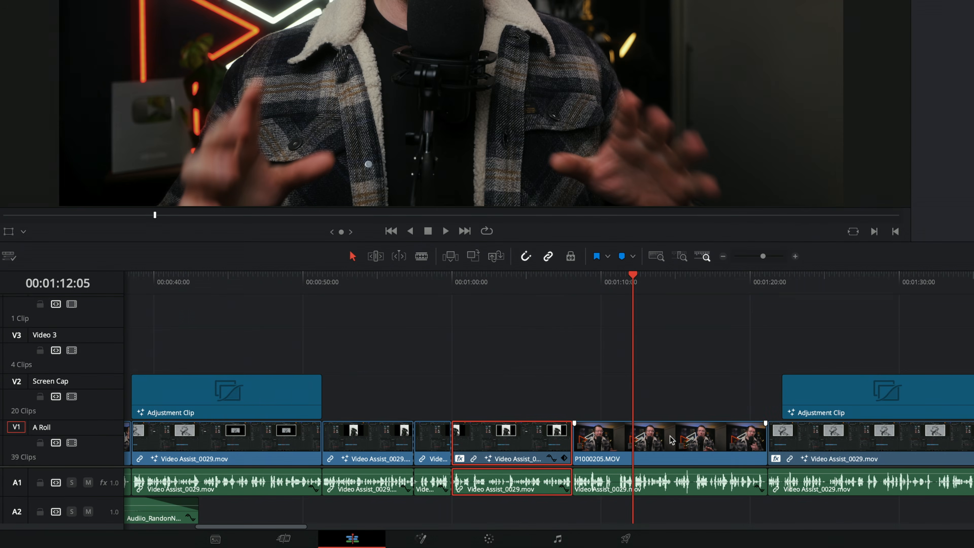
{"action": "left_click", "coordinate": [669, 441]}
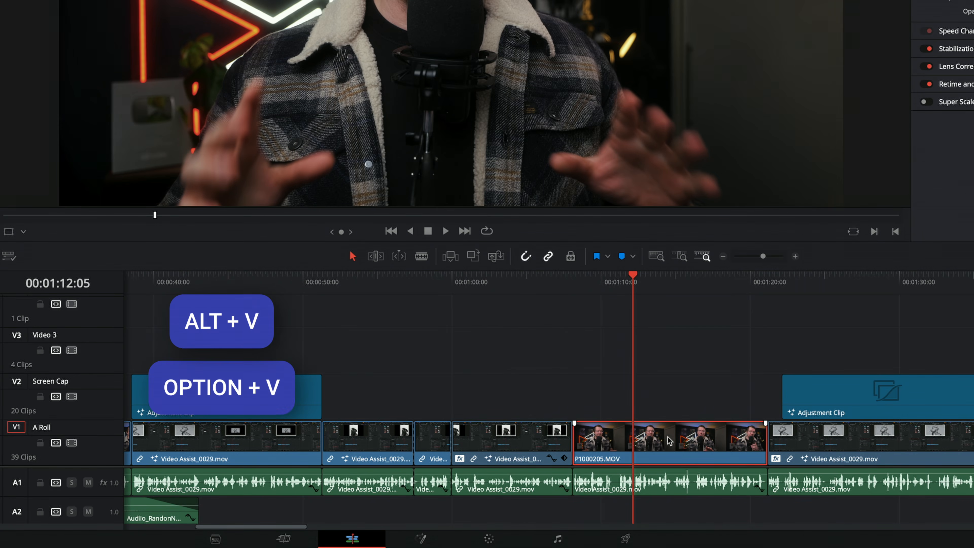
{"action": "key", "text": "alt+v"}
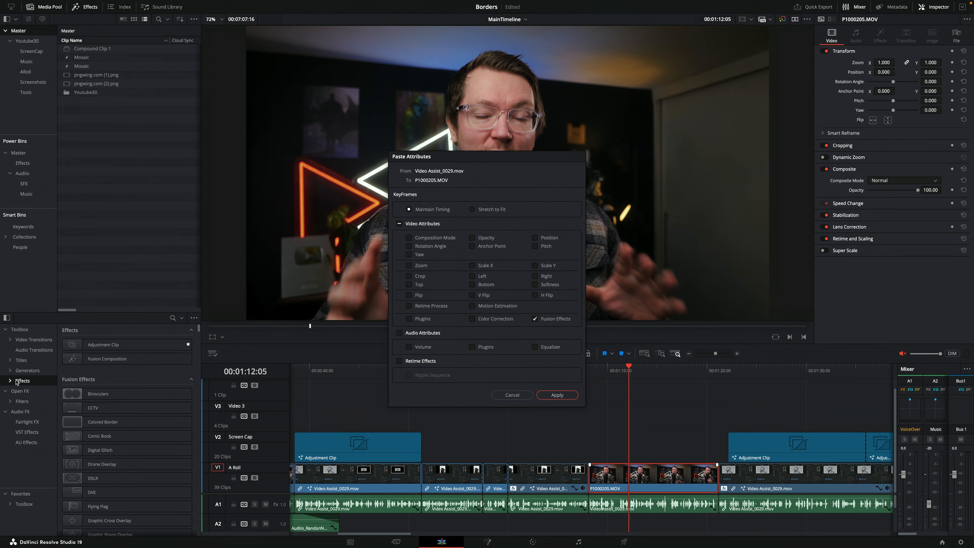
{"action": "left_click", "coordinate": [561, 395]}
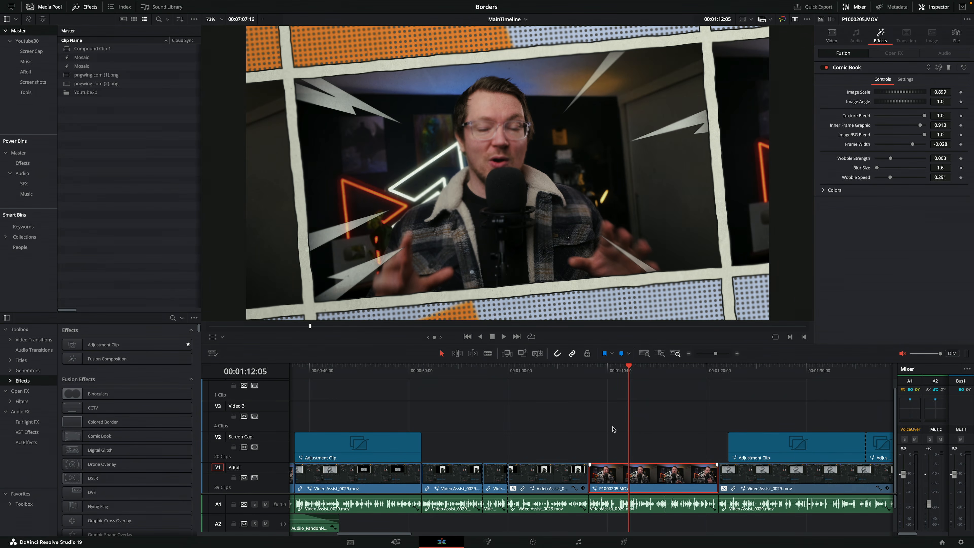
Paste the copied clip's plugins onto P1000205.MOV, leaving the other video attributes out
{"action": "key", "text": "alt+v"}
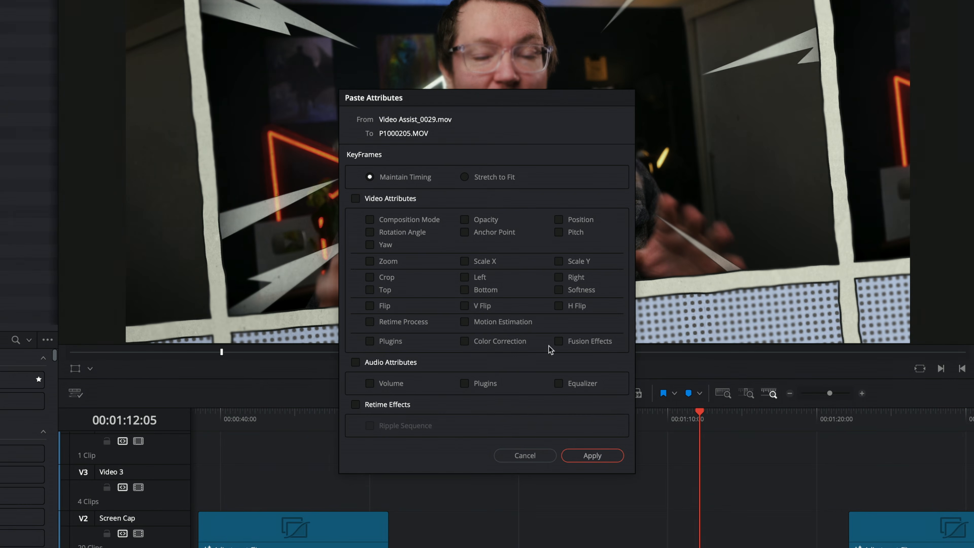
{"action": "left_click", "coordinate": [377, 345]}
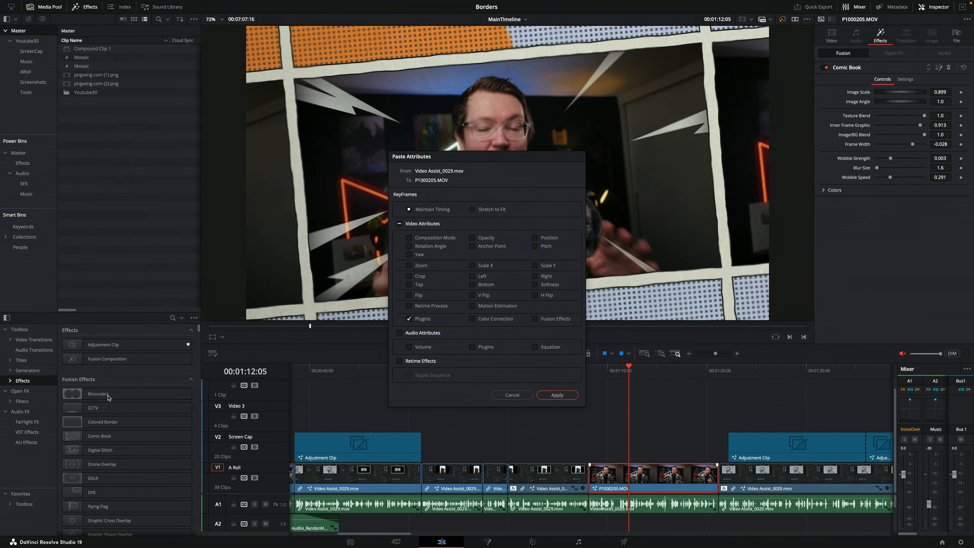
{"action": "left_click", "coordinate": [558, 395]}
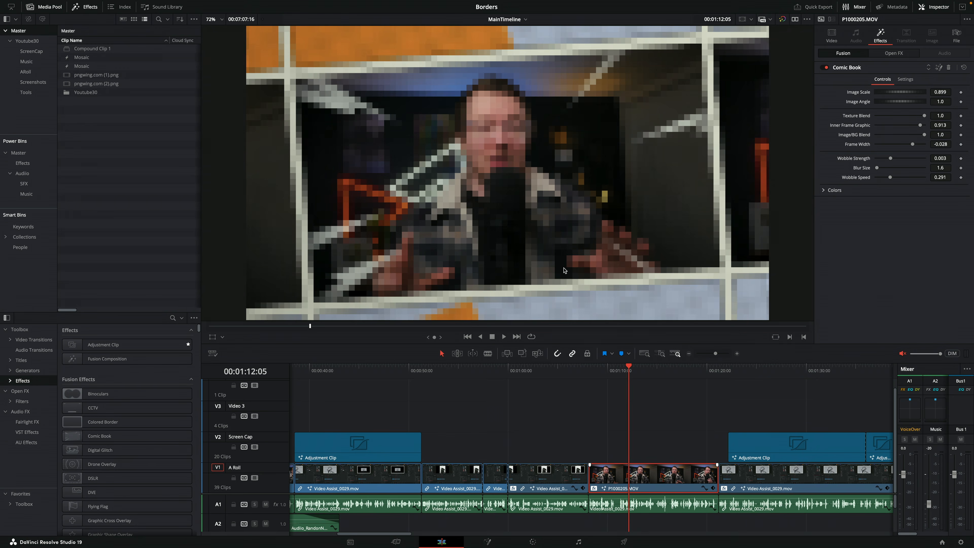
{"action": "key", "text": "alt+v"}
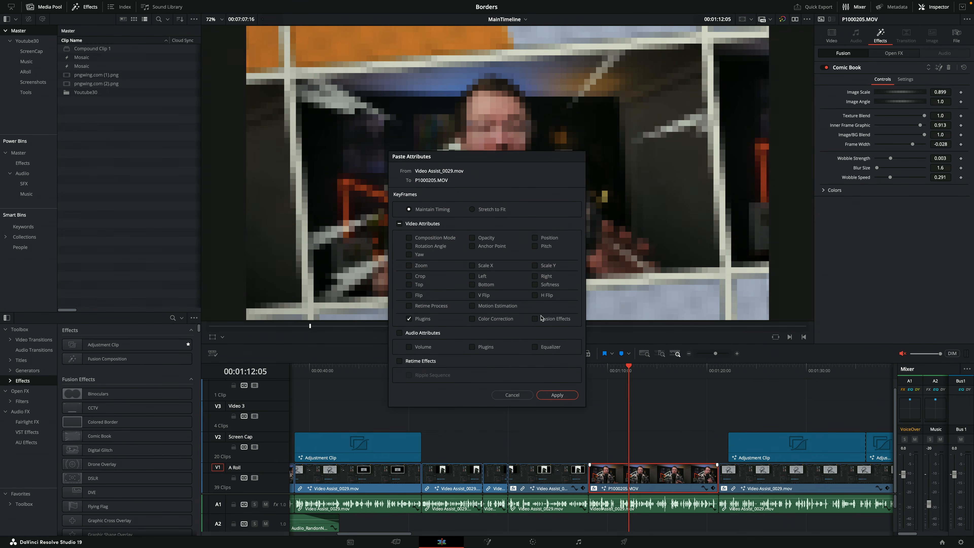
{"action": "left_click", "coordinate": [564, 392]}
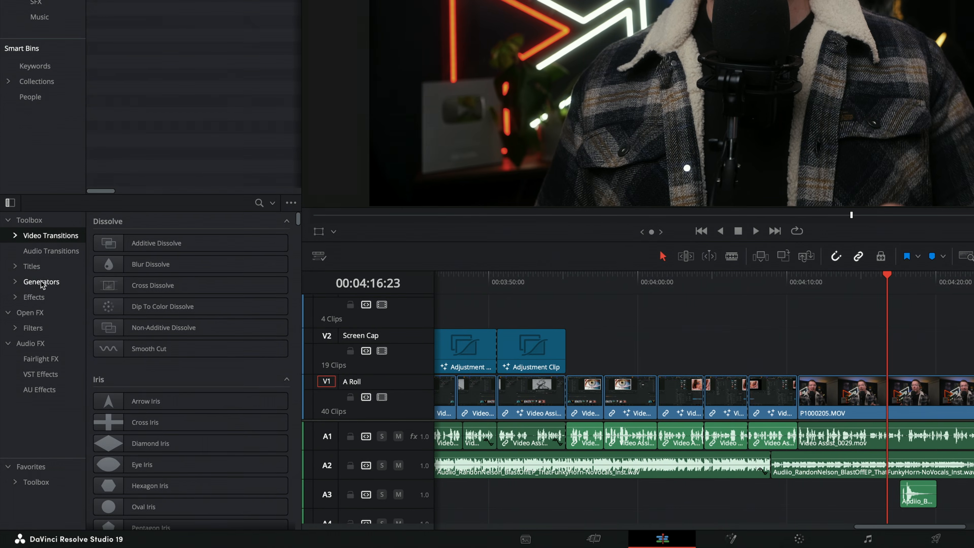
Show the Generators category of the effects library down to Vintage Texture
{"action": "left_click", "coordinate": [41, 282]}
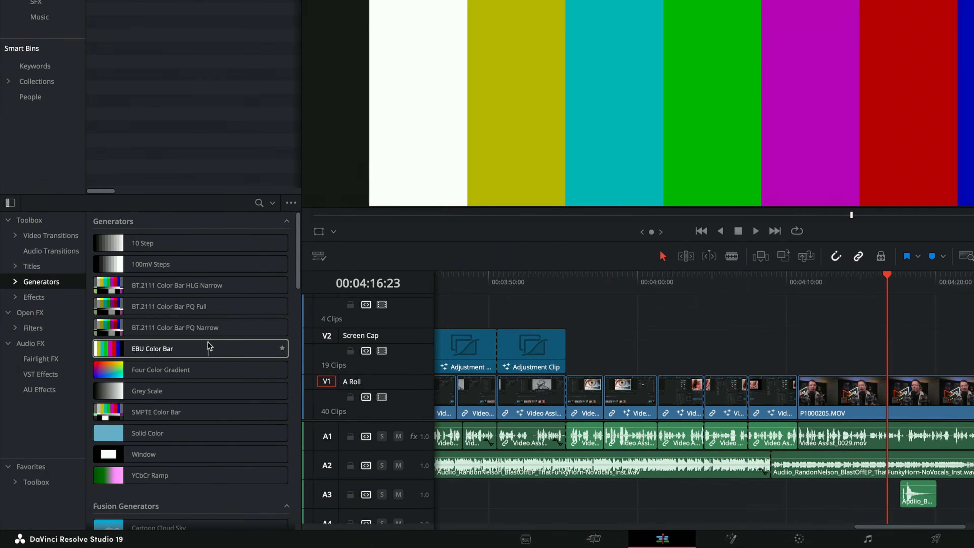
{"action": "scroll", "coordinate": [208, 341], "scroll_direction": "down", "scroll_amount": 3}
{"action": "scroll", "coordinate": [207, 345], "scroll_direction": "down", "scroll_amount": 1}
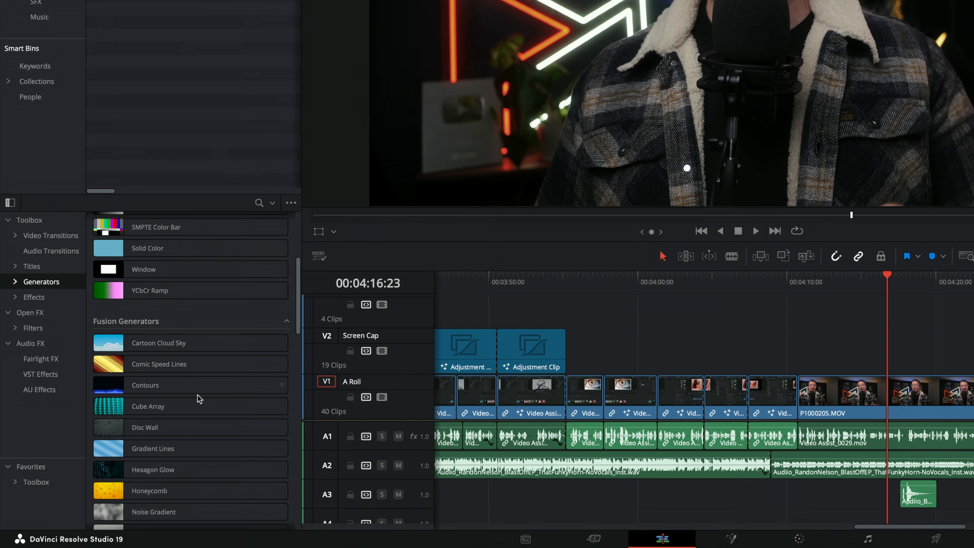
{"action": "scroll", "coordinate": [196, 397], "scroll_direction": "down", "scroll_amount": 4}
{"action": "scroll", "coordinate": [198, 398], "scroll_direction": "down", "scroll_amount": 2}
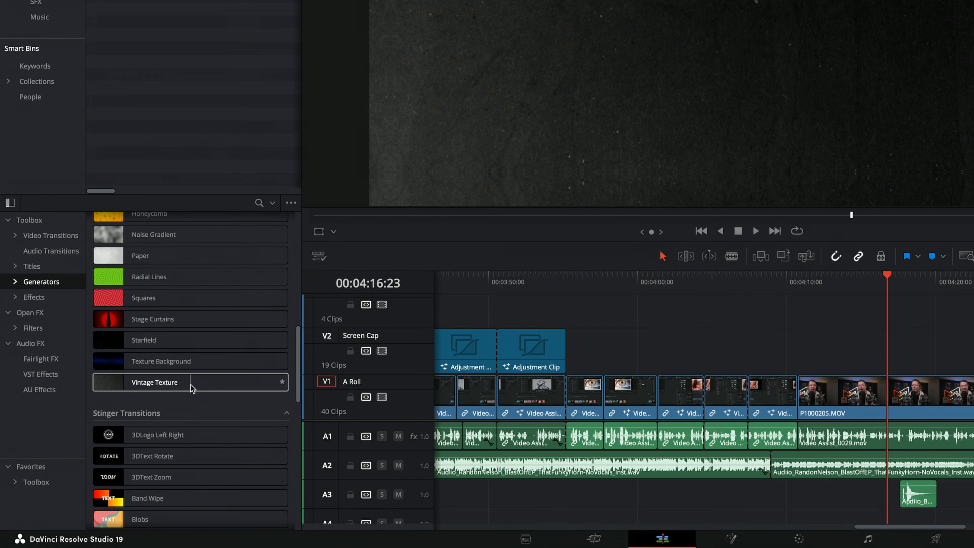
Try placing the Vintage Texture generator directly on the timeline and delete it
{"action": "left_click", "coordinate": [147, 387]}
{"action": "left_click_drag", "start_coordinate": [145, 387], "coordinate": [871, 350]}
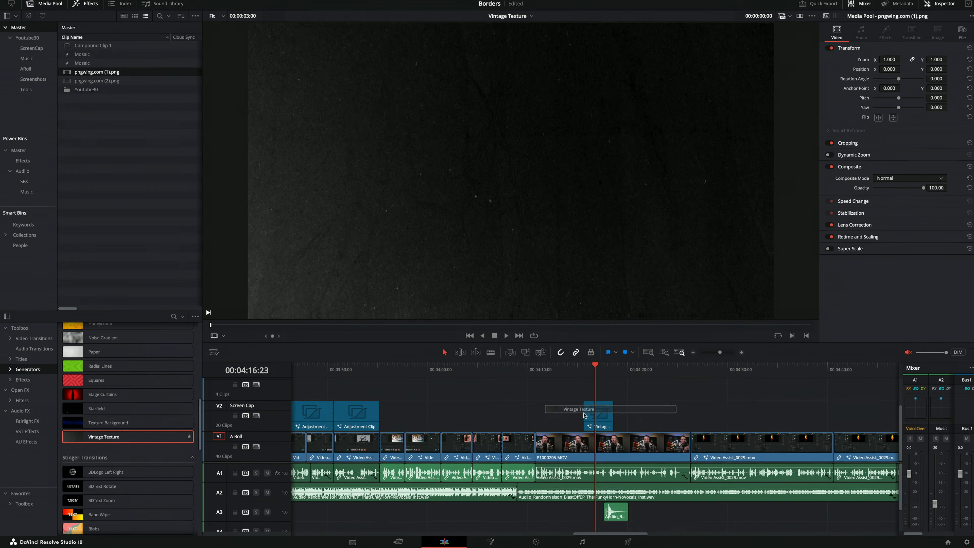
{"action": "left_click_drag", "start_coordinate": [584, 416], "coordinate": [597, 420]}
{"action": "key", "text": "Delete"}
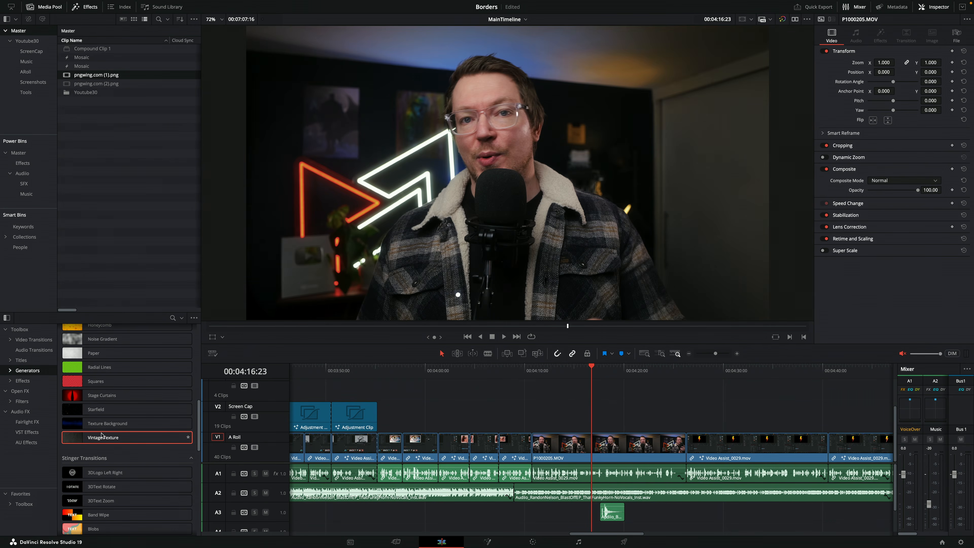
Try the viewer overlay's Insert and Overwrite edits with Vintage Texture at the playhead inside the P1000205.MOV clip
{"action": "left_click_drag", "start_coordinate": [93, 440], "coordinate": [772, 246]}
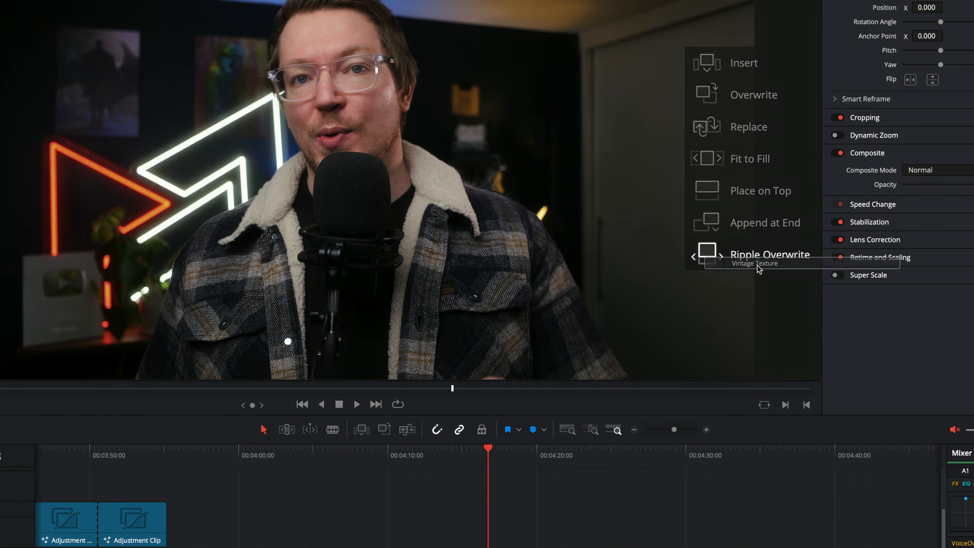
{"action": "left_click_drag", "start_coordinate": [758, 269], "coordinate": [754, 68]}
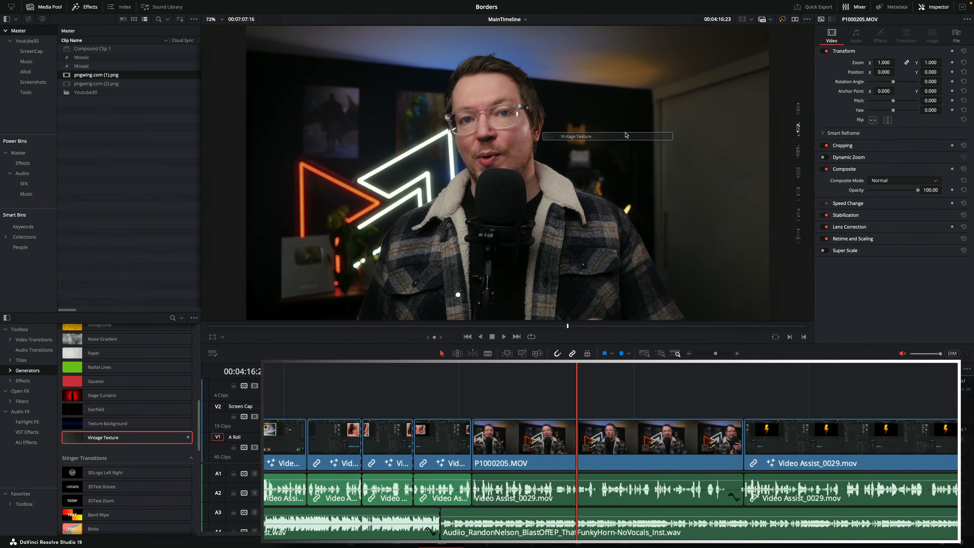
{"action": "left_click_drag", "start_coordinate": [575, 150], "coordinate": [771, 136]}
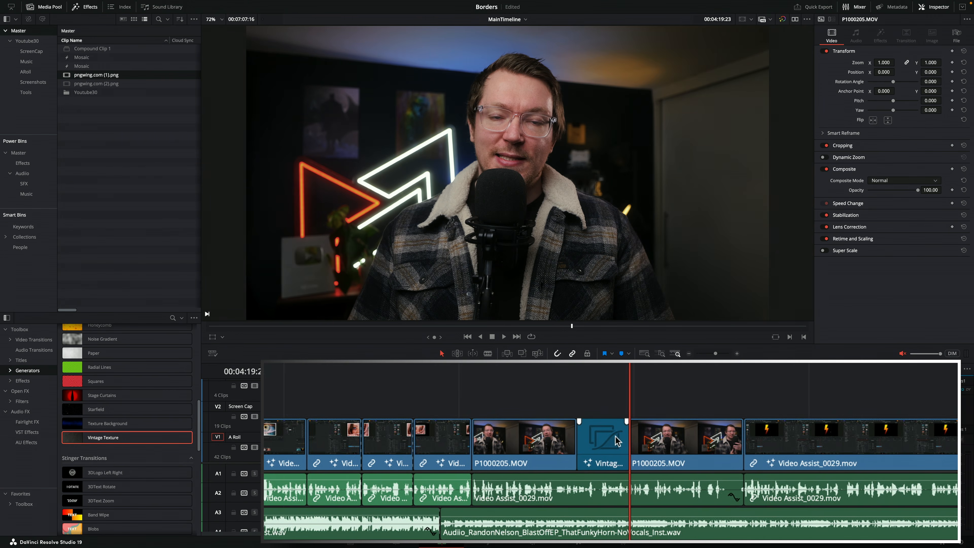
Try the viewer overlay's Replace edit to swap the whole P1000205.MOV clip for Vintage Texture, and scrub over it
{"action": "left_click", "coordinate": [604, 442]}
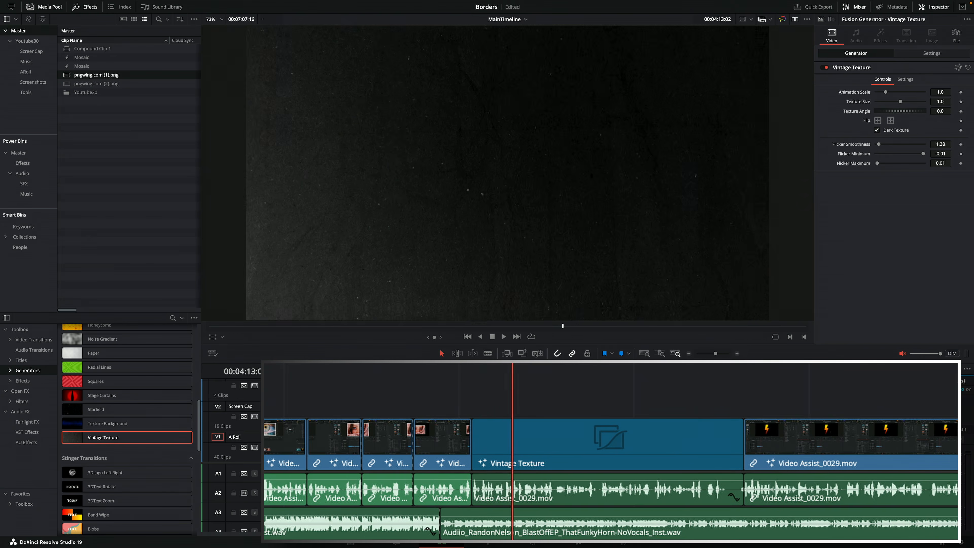
{"action": "left_click_drag", "start_coordinate": [512, 365], "coordinate": [720, 366]}
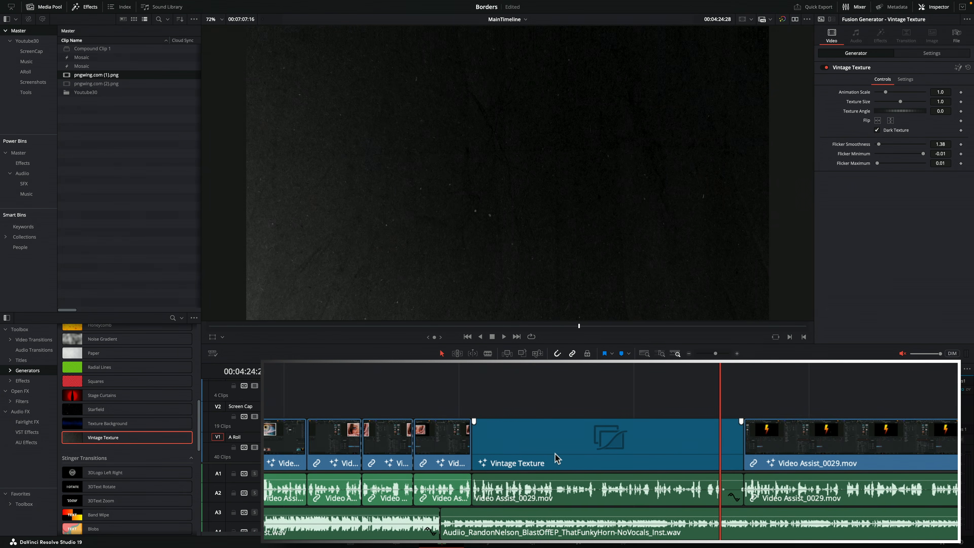
{"action": "left_click_drag", "start_coordinate": [482, 380], "coordinate": [721, 447]}
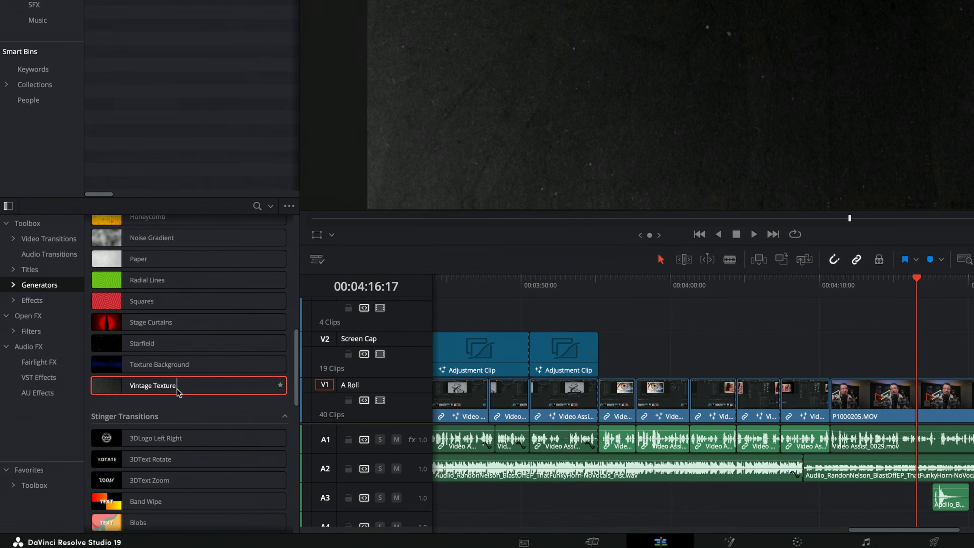
Try inserting Vintage Texture at the playhead with the Screen Cap track as the destination, and undo the insert
{"action": "left_click", "coordinate": [325, 339]}
{"action": "left_click", "coordinate": [325, 386]}
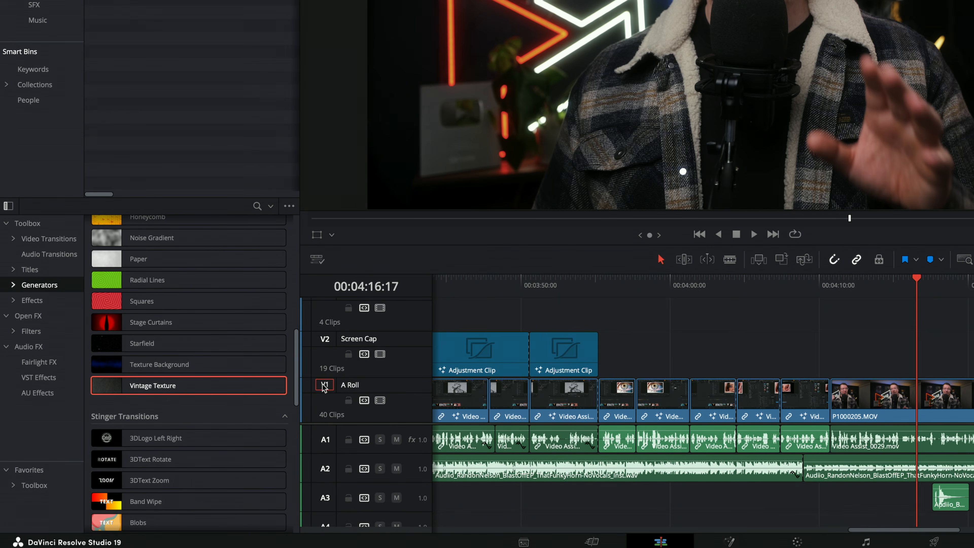
{"action": "left_click", "coordinate": [324, 339]}
{"action": "left_click_drag", "start_coordinate": [156, 392], "coordinate": [721, 38]}
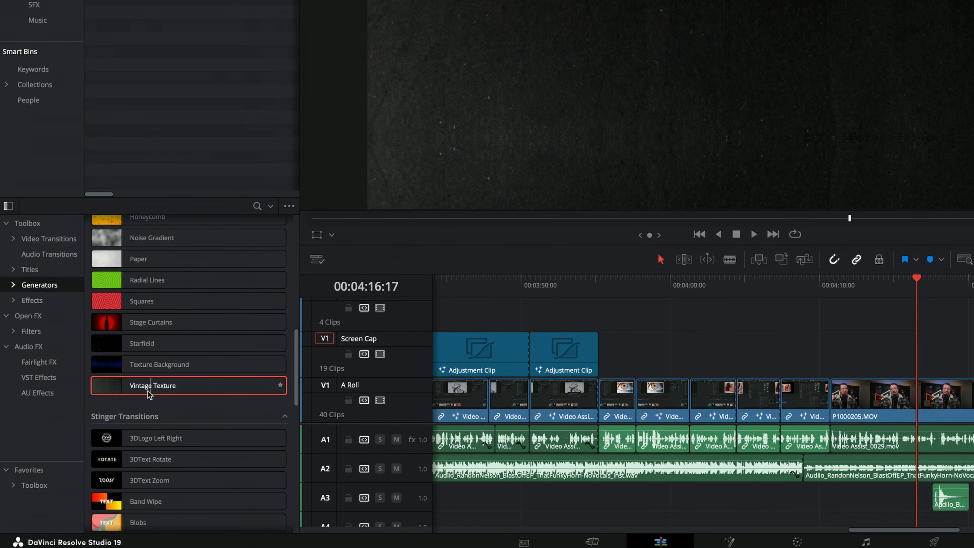
{"action": "left_click_drag", "start_coordinate": [513, 184], "coordinate": [802, 86]}
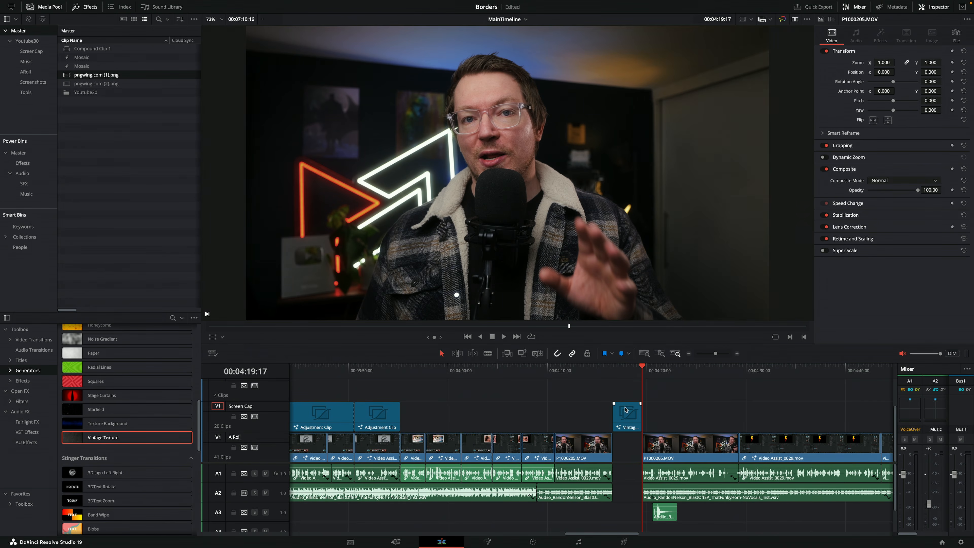
{"action": "key", "text": "ctrl+z"}
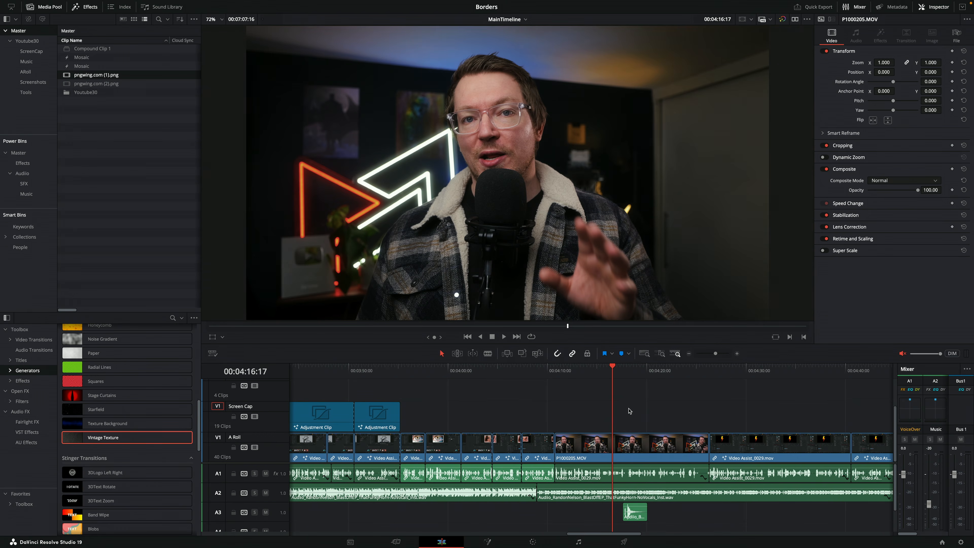
Make A Roll the destination track, move the P1000205.MOV clip up to Screen Cap and set its zoom to 0.650
{"action": "left_click", "coordinate": [219, 437]}
{"action": "left_click_drag", "start_coordinate": [627, 446], "coordinate": [628, 415]}
{"action": "left_click_drag", "start_coordinate": [889, 62], "coordinate": [846, 62]}
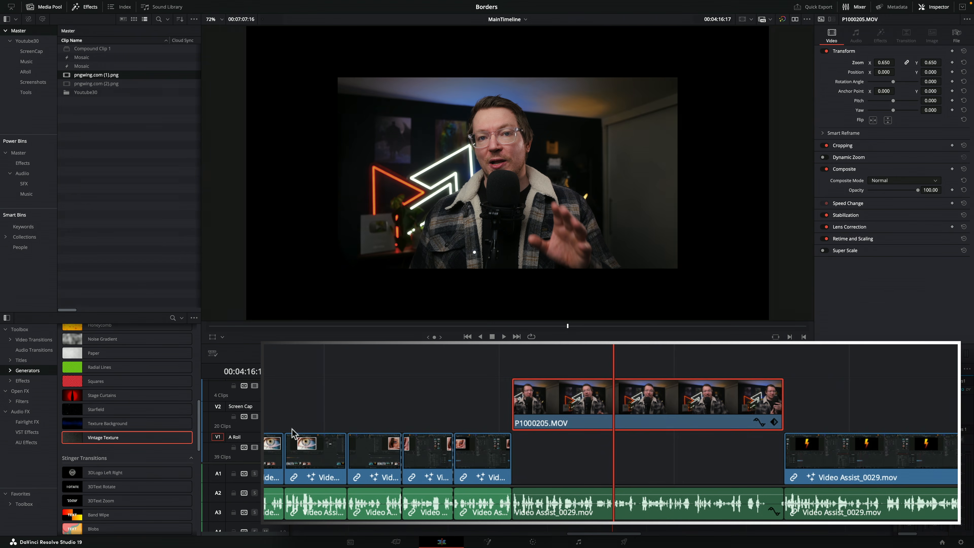
Fill the A Roll gap beneath P1000205.MOV with Vintage Texture through the viewer's edit overlay and play that section
{"action": "left_click_drag", "start_coordinate": [612, 370], "coordinate": [633, 370]}
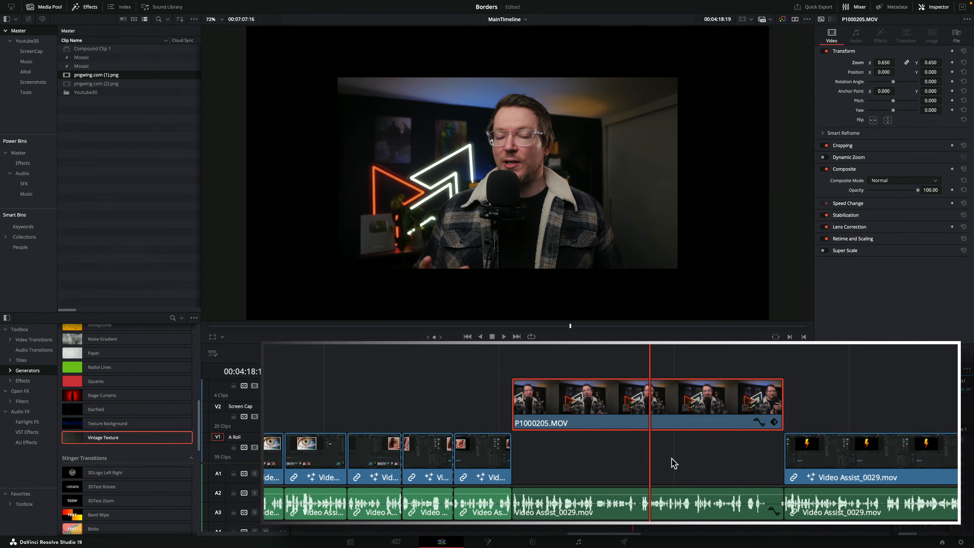
{"action": "left_click_drag", "start_coordinate": [90, 438], "coordinate": [765, 173]}
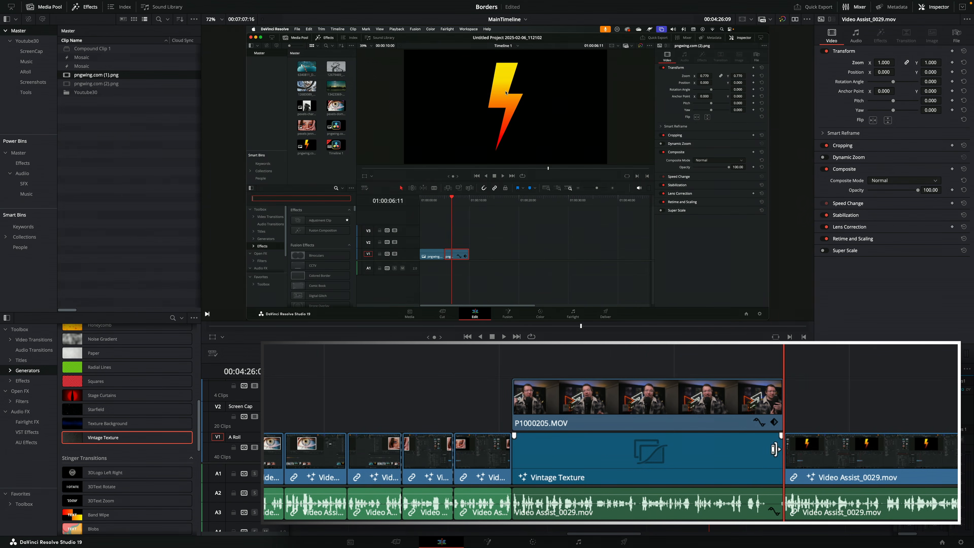
{"action": "left_click", "coordinate": [565, 371]}
{"action": "key", "text": "space"}
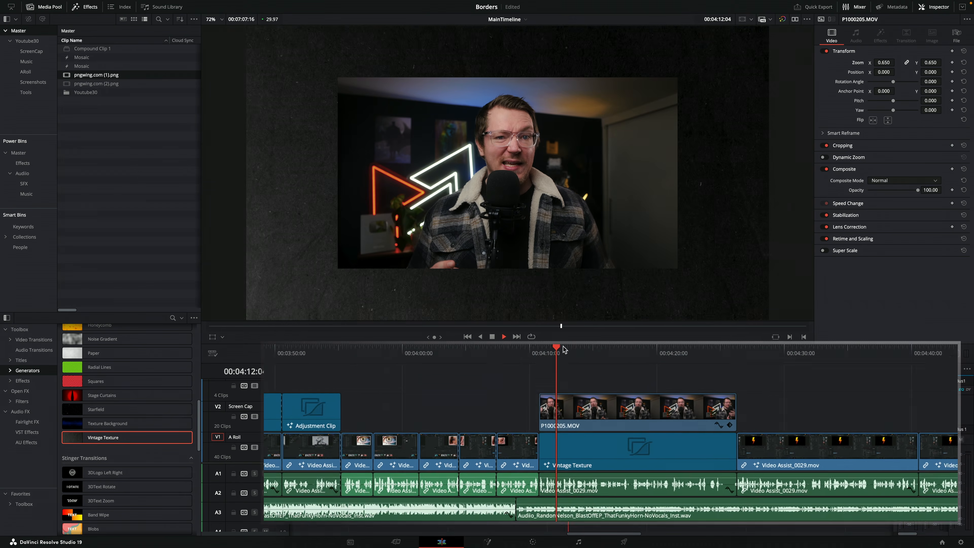
{"action": "key", "text": "space"}
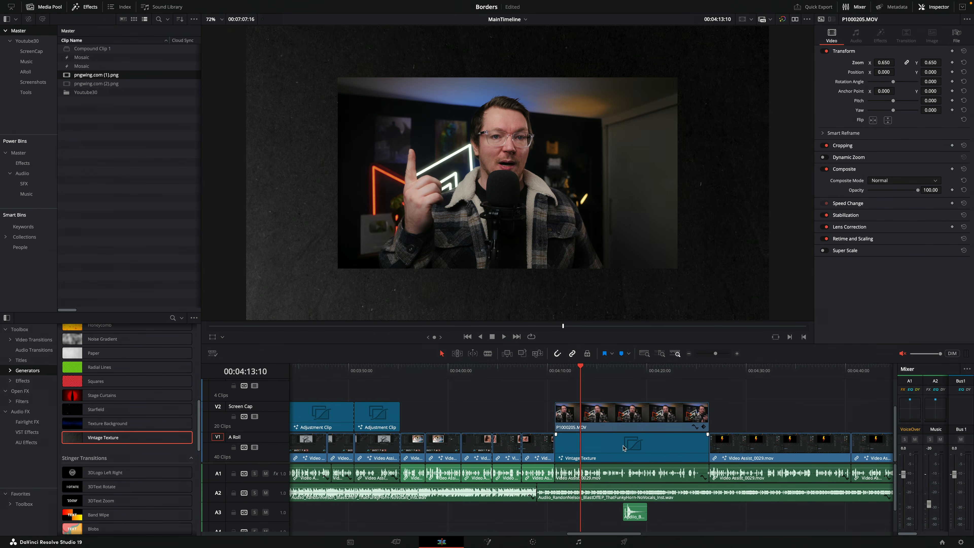
{"action": "mouse_move", "coordinate": [706, 449]}
{"action": "left_mouse_down"}
{"action": "mouse_move", "coordinate": [672, 449]}
{"action": "mouse_move", "coordinate": [706, 450]}
{"action": "left_mouse_up"}
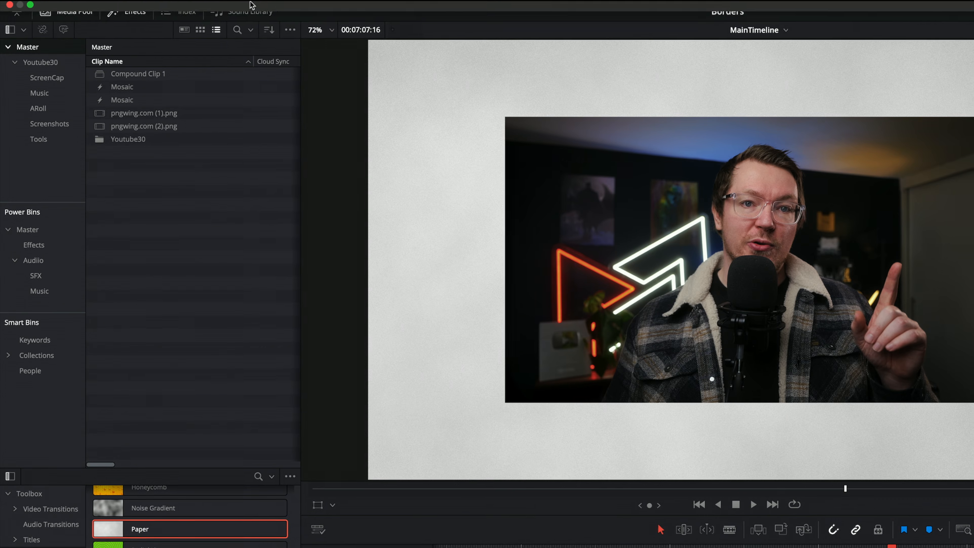
Enable "Timeline overlay retains the last performed action" in the user editing preferences and save them
{"action": "mouse_move", "coordinate": [183, 12]}
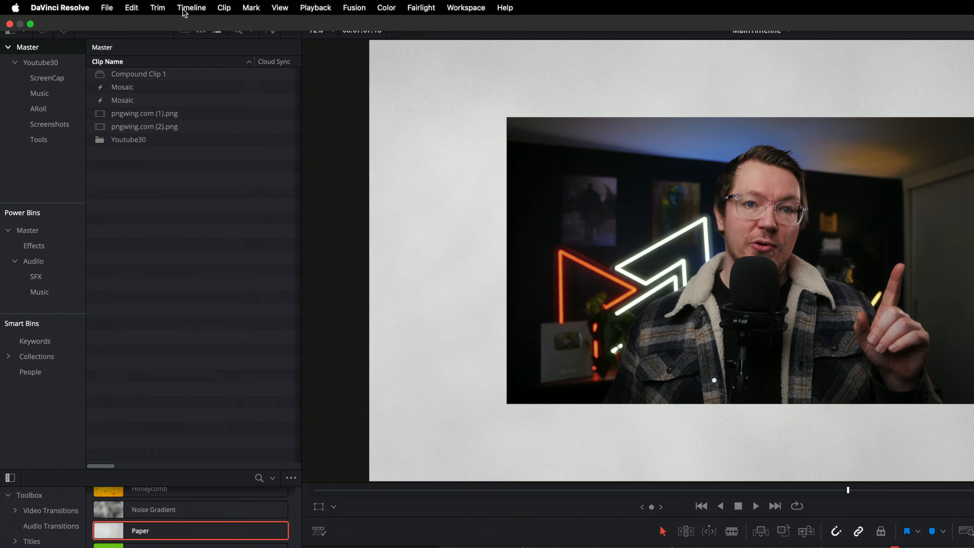
{"action": "left_click", "coordinate": [71, 8]}
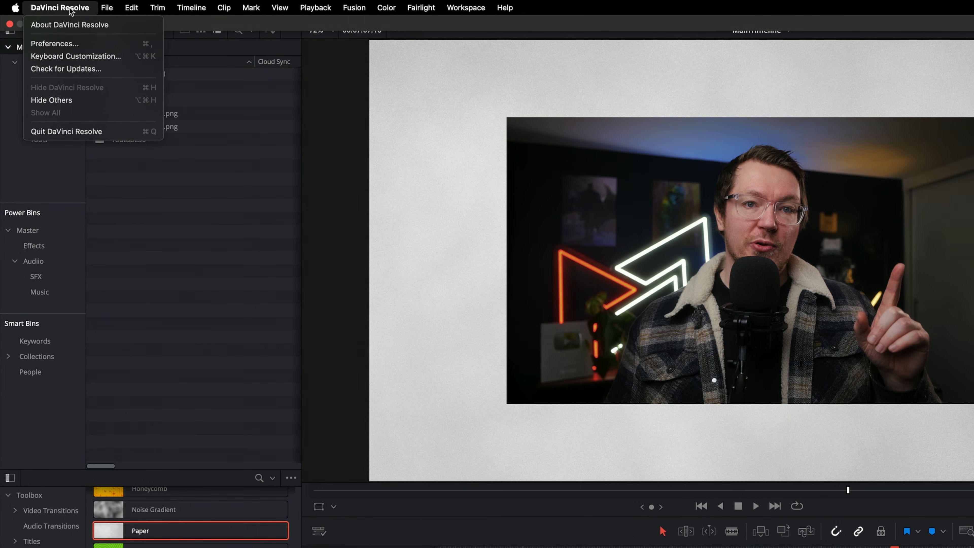
{"action": "left_click", "coordinate": [64, 44]}
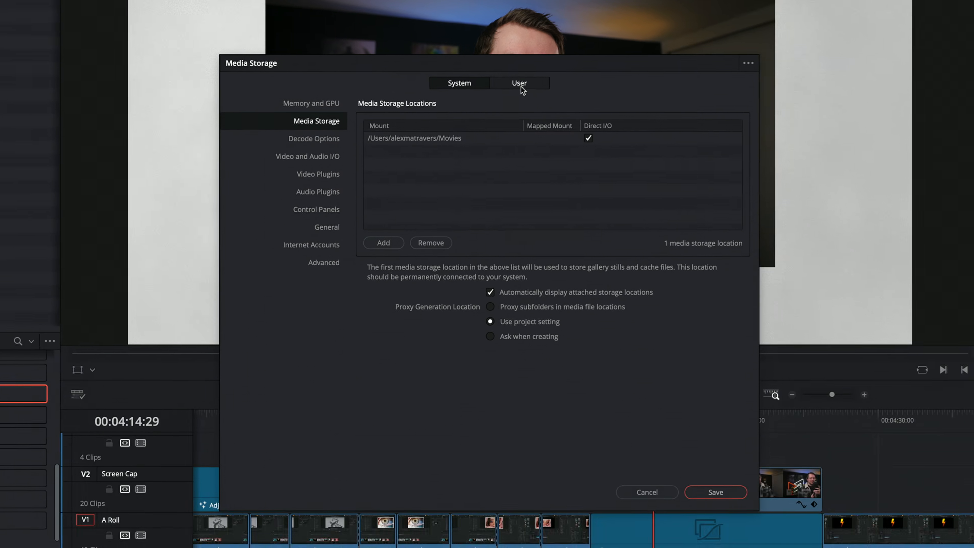
{"action": "left_click", "coordinate": [522, 84]}
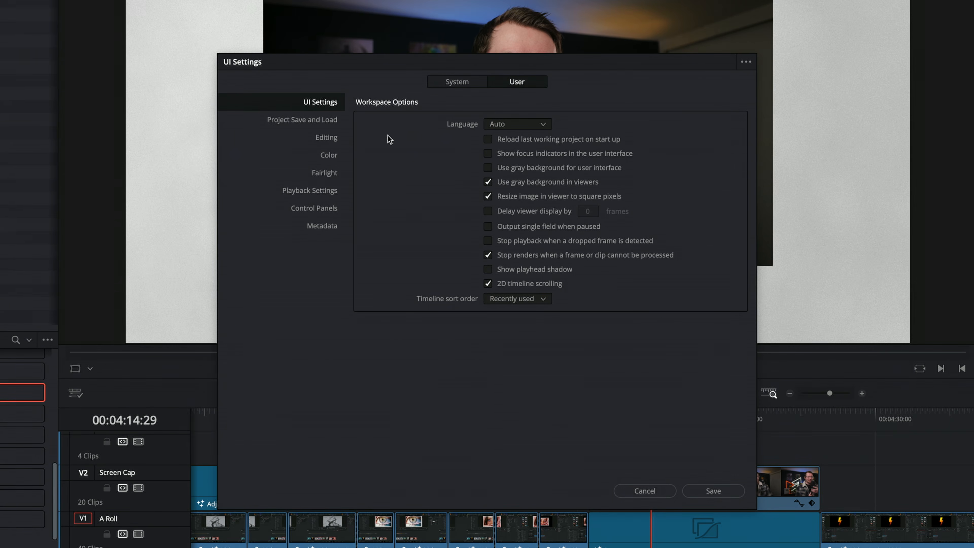
{"action": "left_click", "coordinate": [325, 138]}
{"action": "scroll", "coordinate": [456, 259], "scroll_direction": "down", "scroll_amount": 4}
{"action": "scroll", "coordinate": [456, 259], "scroll_direction": "down", "scroll_amount": 5}
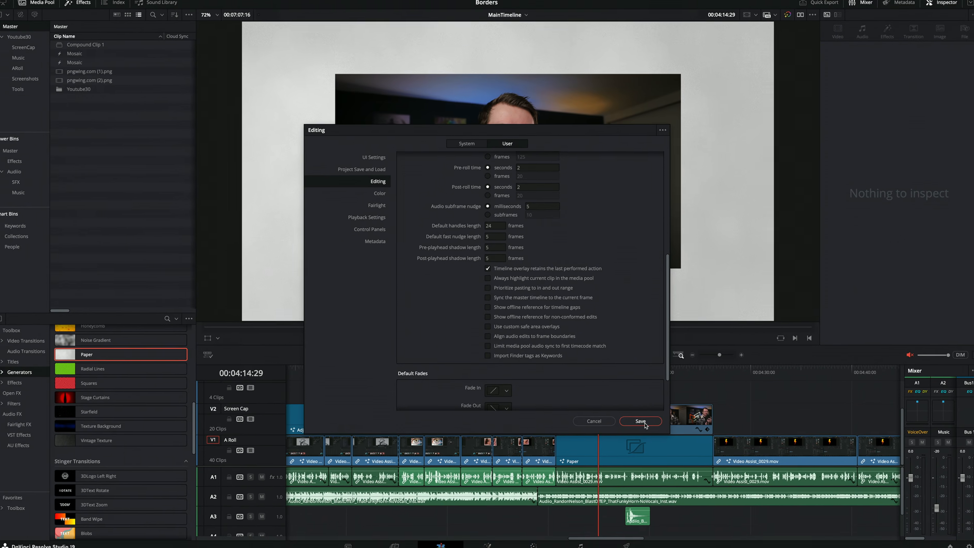
{"action": "left_click", "coordinate": [714, 491]}
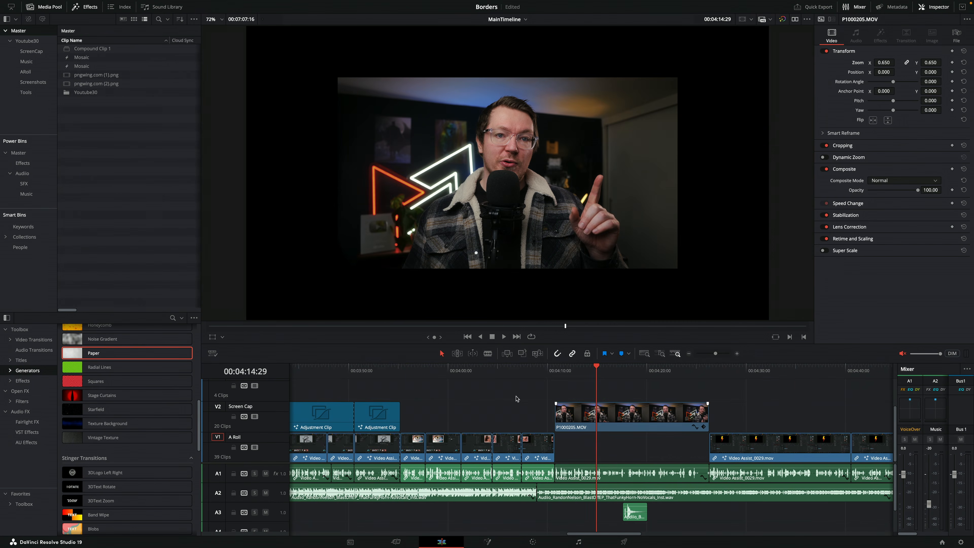
Try filling the A Roll gap beneath P1000205.MOV with the Paper generator using the viewer overlay's Fit to Fill, and delete it
{"action": "left_click_drag", "start_coordinate": [93, 351], "coordinate": [761, 175]}
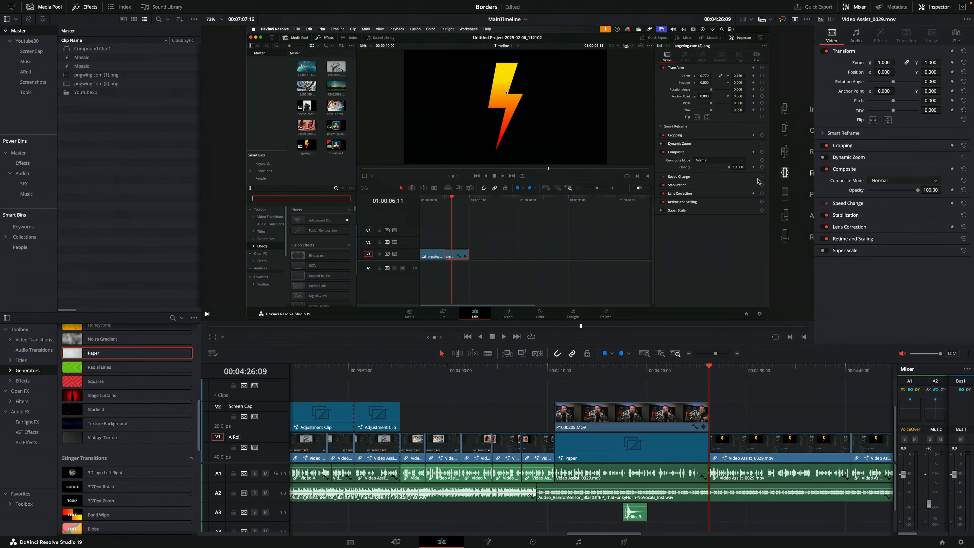
{"action": "left_click", "coordinate": [631, 454]}
{"action": "key", "text": "BackSpace"}
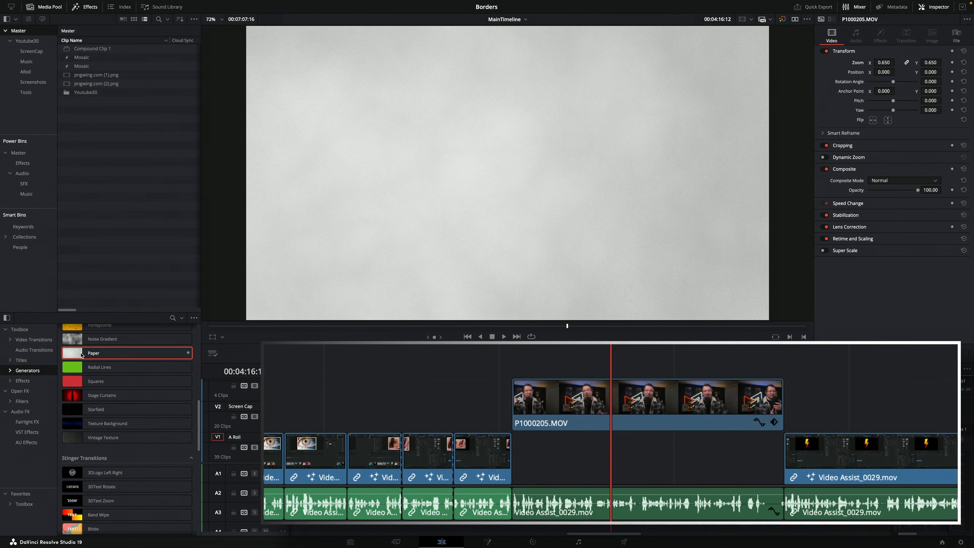
Try dropping Paper straight onto the viewer to repeat the retained overlay edit in the same gap, and delete the Paper clip
{"action": "left_click_drag", "start_coordinate": [80, 351], "coordinate": [382, 230]}
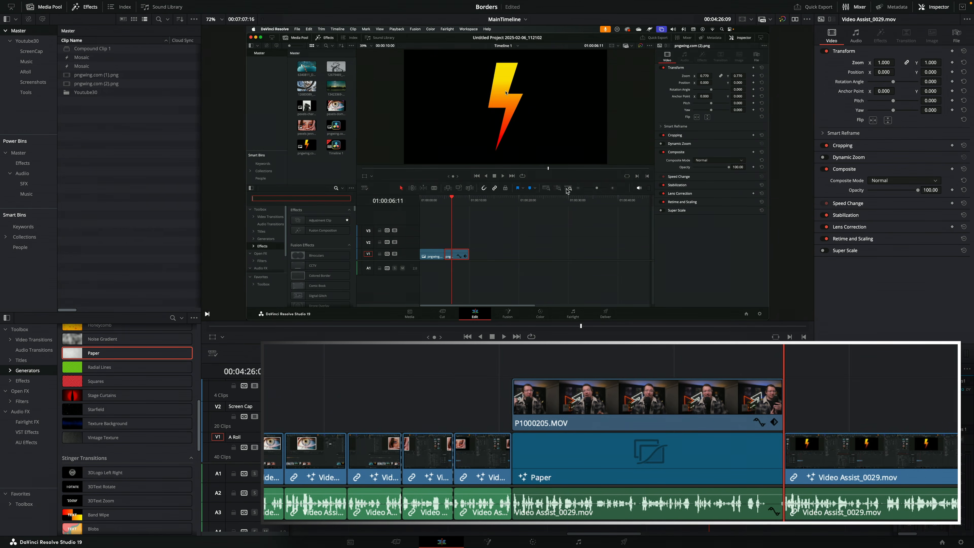
{"action": "left_click", "coordinate": [630, 458]}
{"action": "key", "text": "BackSpace"}
Replace the Video Assist_0029.mov clip directly after P1000205.MOV on A Roll with Paper by moving the playhead there and using the viewer overlay
{"action": "left_click", "coordinate": [748, 370]}
{"action": "left_click_drag", "start_coordinate": [115, 353], "coordinate": [786, 157]}
{"action": "scroll", "coordinate": [670, 398], "scroll_direction": "right", "scroll_amount": 10}
{"action": "scroll", "coordinate": [526, 389], "scroll_direction": "right", "scroll_amount": 2}
{"action": "left_click_drag", "start_coordinate": [127, 350], "coordinate": [721, 175]}
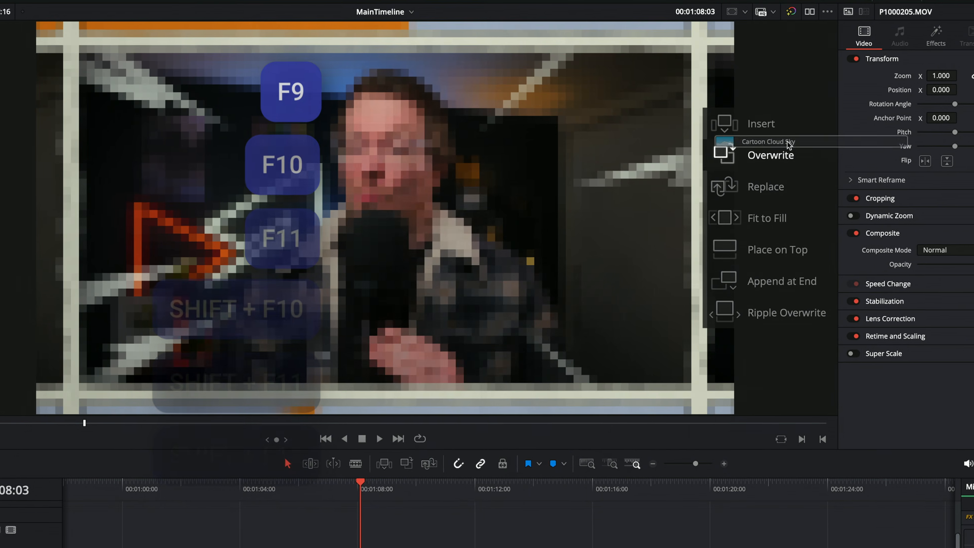
{"action": "left_click_drag", "start_coordinate": [787, 148], "coordinate": [695, 325]}
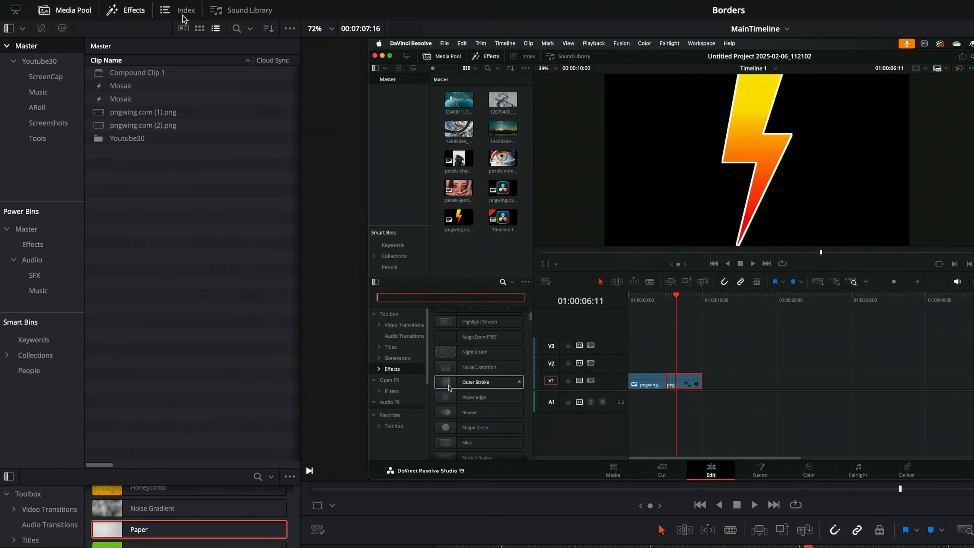
Open the Edit Index and jump the playhead through several of its entries near the start of the timeline
{"action": "left_click", "coordinate": [122, 11]}
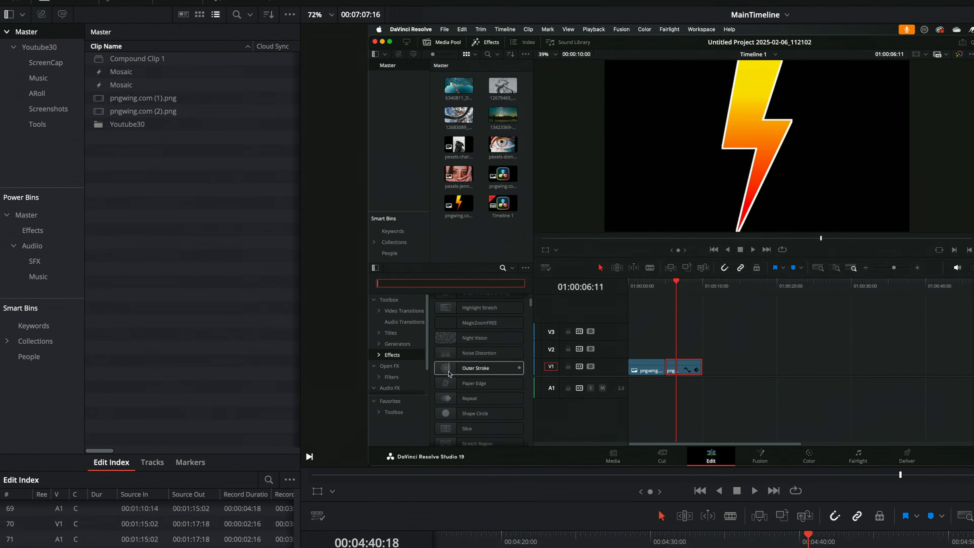
{"action": "scroll", "coordinate": [142, 384], "scroll_direction": "up", "scroll_amount": 15}
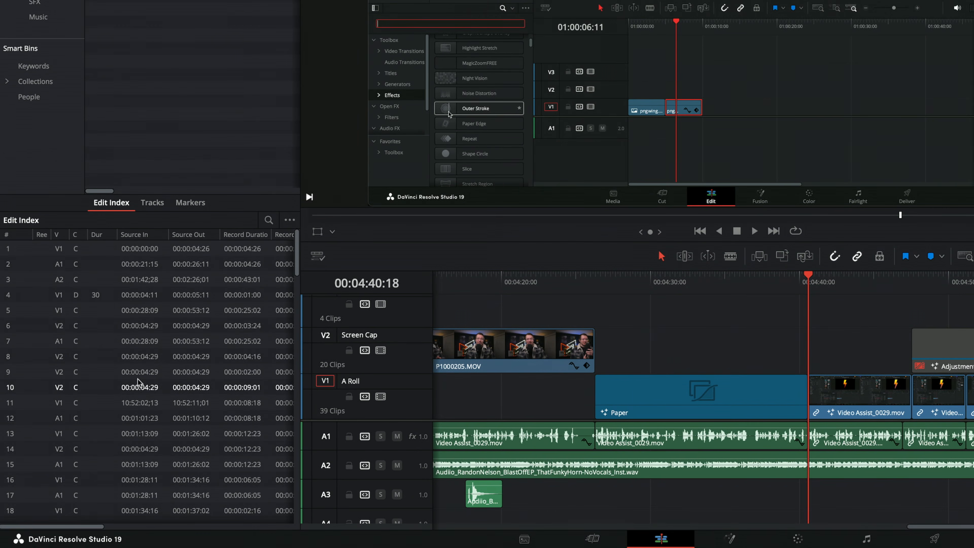
{"action": "left_click", "coordinate": [133, 249]}
{"action": "left_click", "coordinate": [154, 311]}
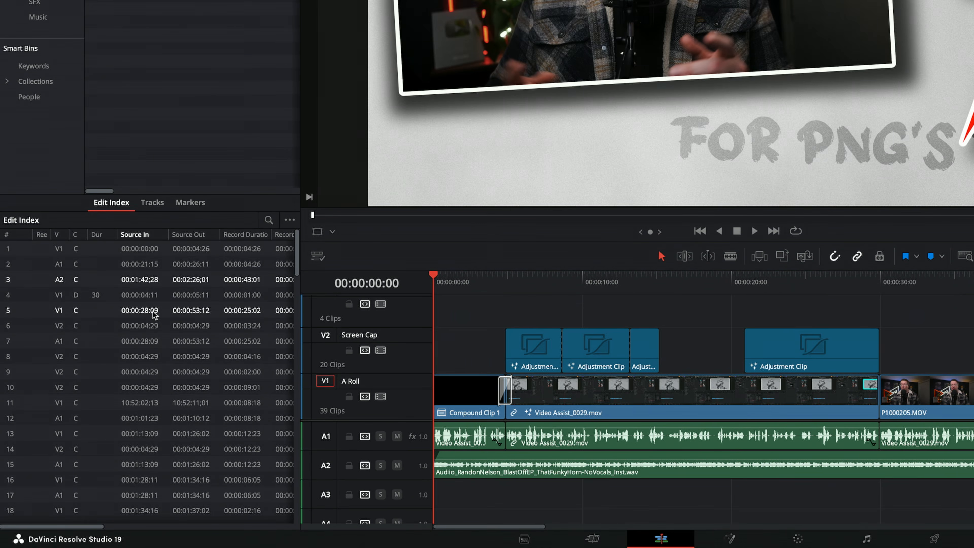
{"action": "left_click", "coordinate": [155, 357]}
{"action": "left_click", "coordinate": [161, 402]}
{"action": "left_click", "coordinate": [166, 449]}
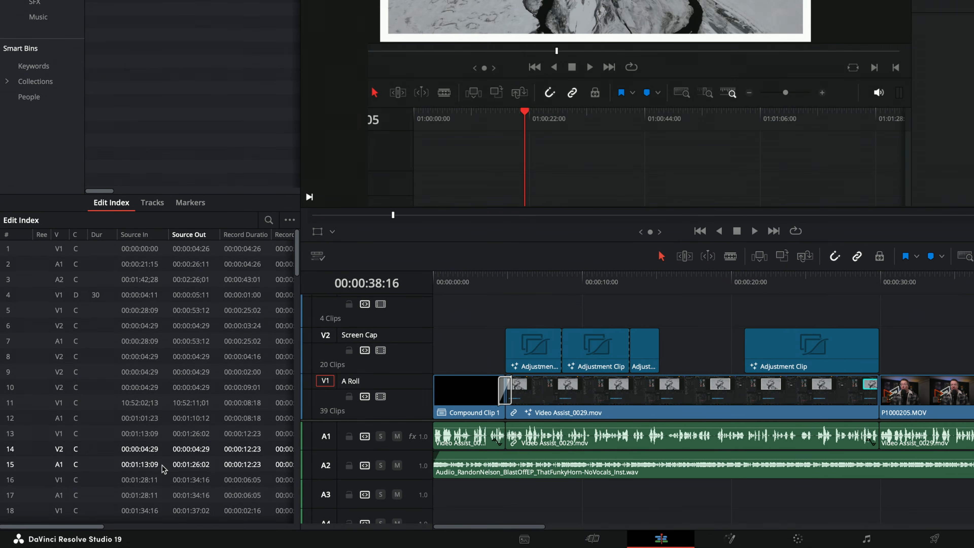
{"action": "left_click", "coordinate": [162, 465]}
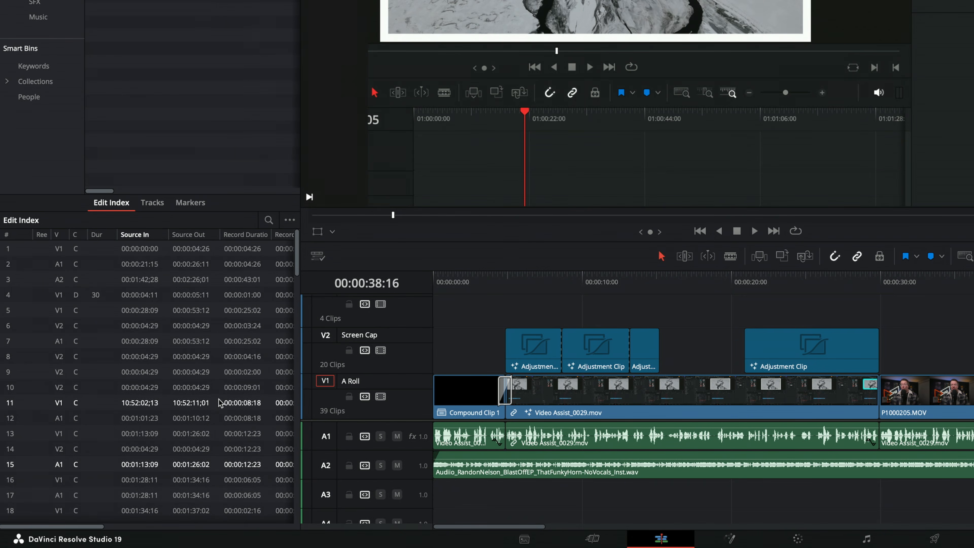
Filter the Edit Index to clips with speed effects, switch it to clips with transform effects, and jump to the listed clips
{"action": "left_click", "coordinate": [289, 221]}
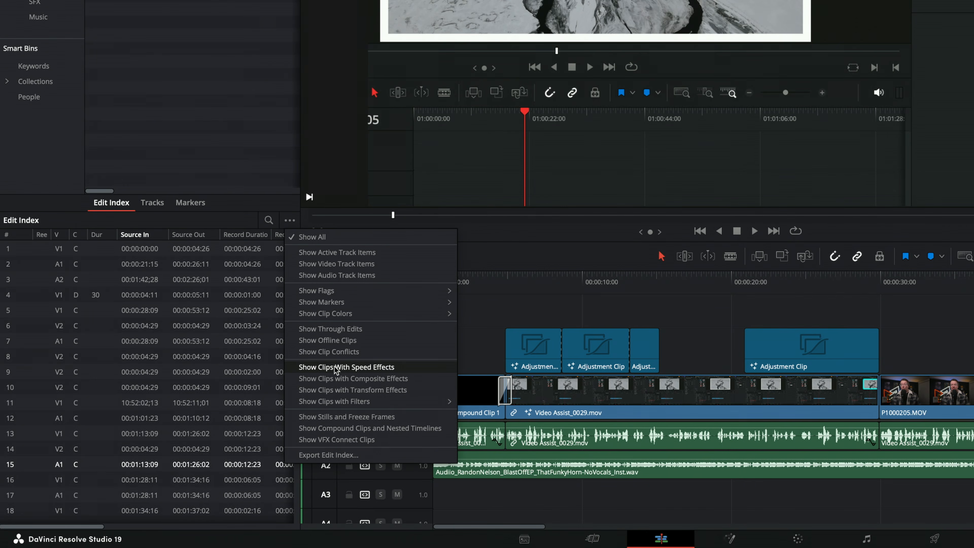
{"action": "left_click", "coordinate": [353, 369]}
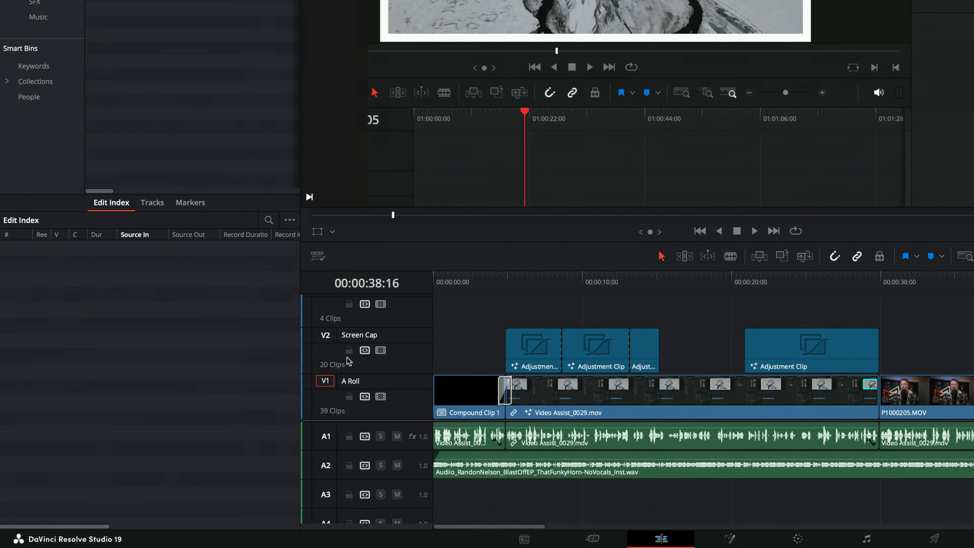
{"action": "left_click", "coordinate": [288, 222]}
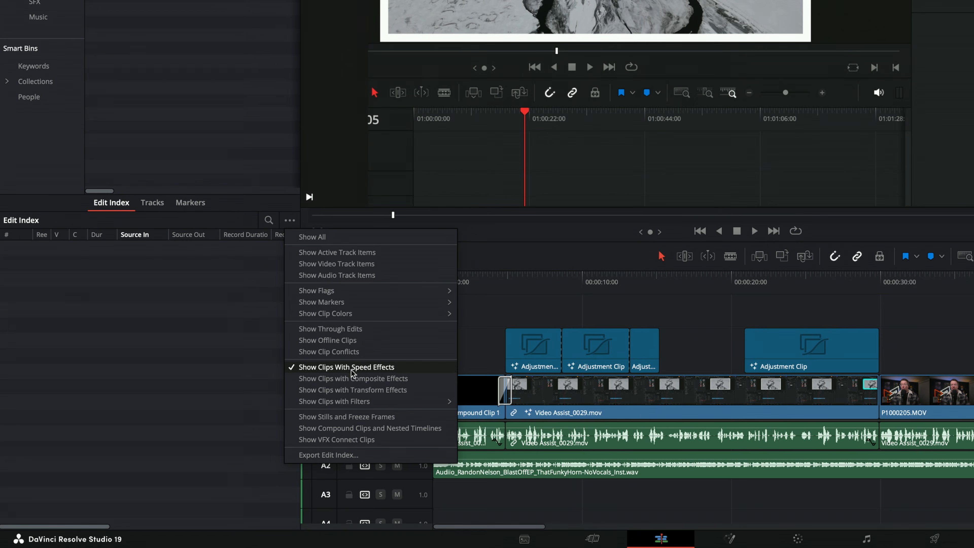
{"action": "left_click", "coordinate": [389, 391]}
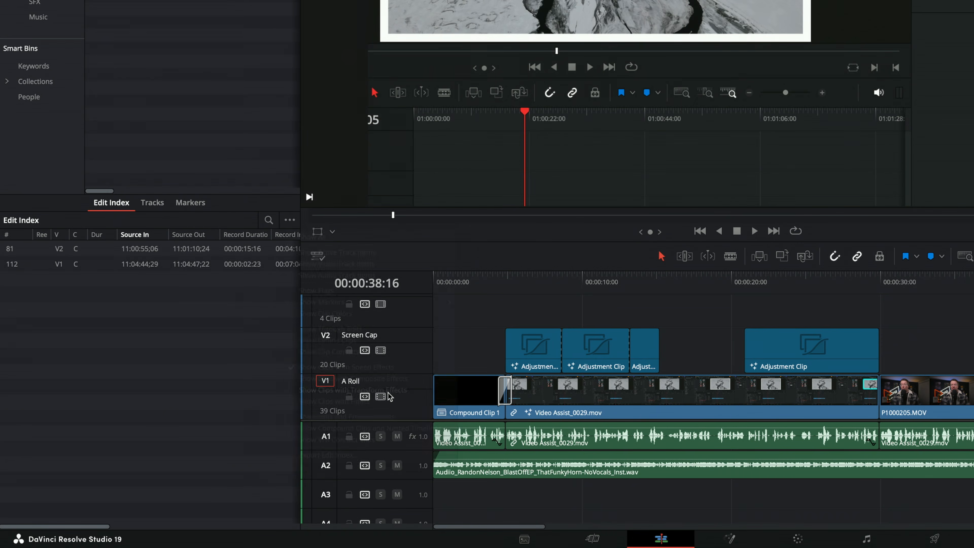
{"action": "left_click", "coordinate": [189, 255]}
{"action": "left_click", "coordinate": [189, 267]}
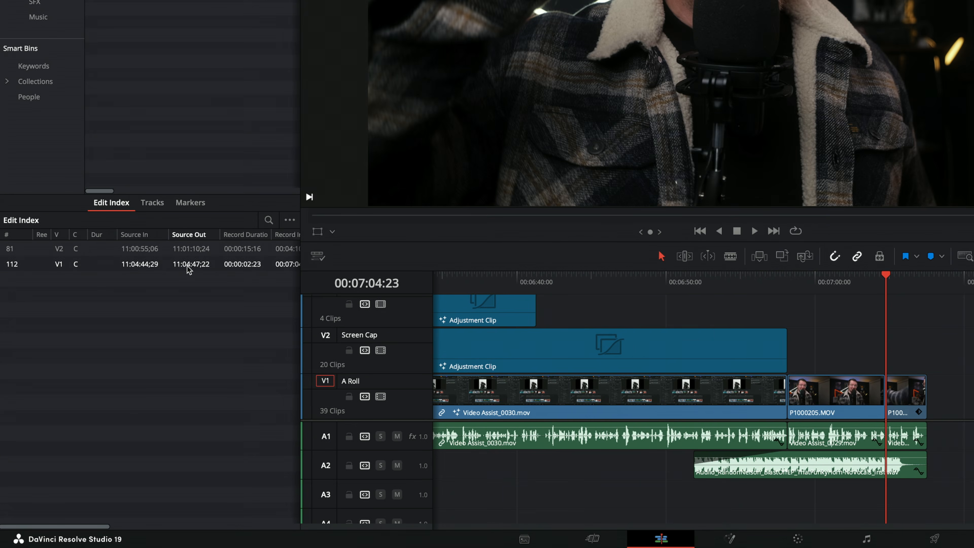
{"action": "left_click", "coordinate": [189, 249]}
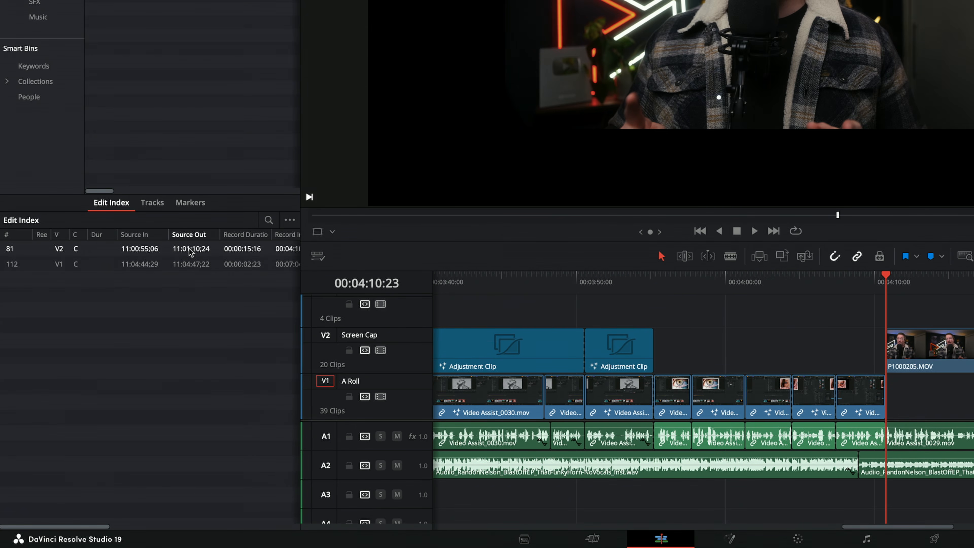
Filter the Edit Index to clips with all filters and jump to the listed P1000205.MOV clip
{"action": "left_click", "coordinate": [290, 220]}
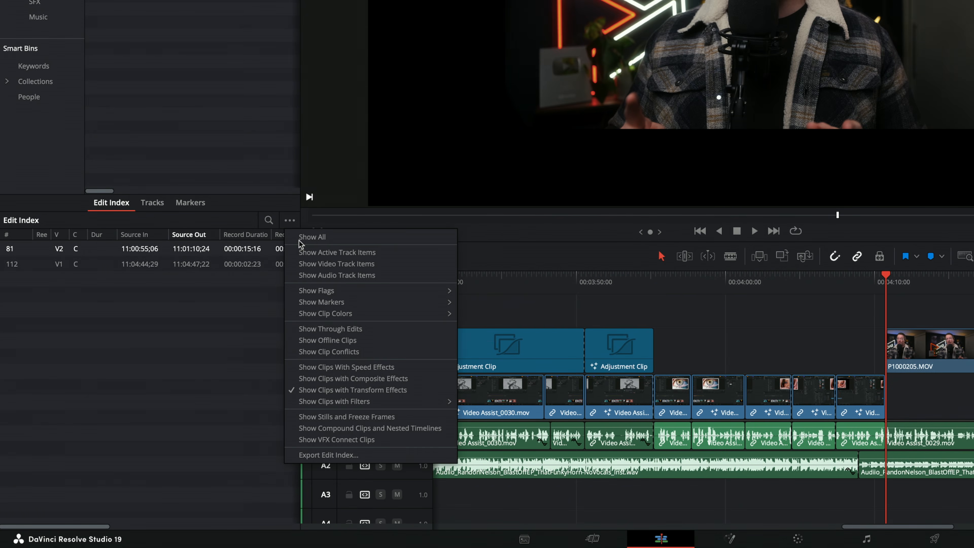
{"action": "mouse_move", "coordinate": [328, 406]}
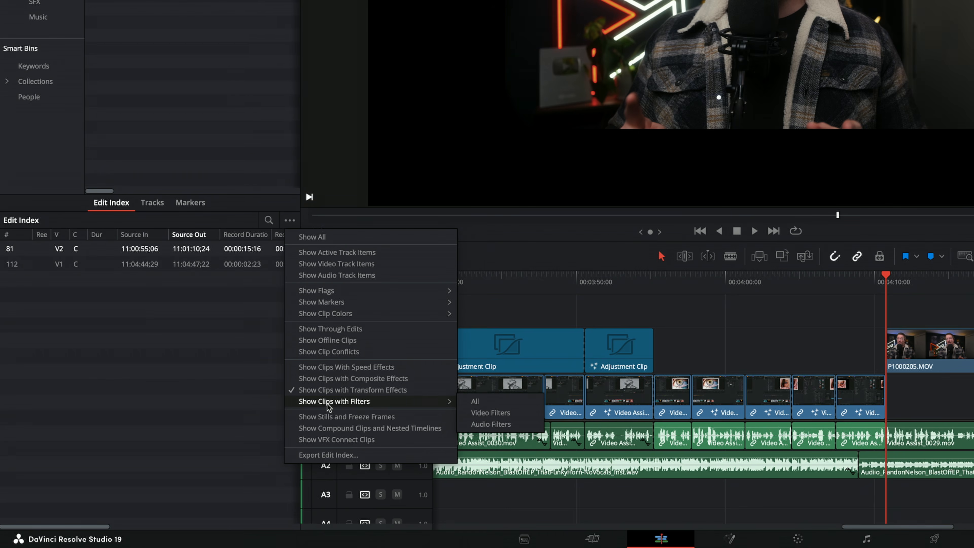
{"action": "left_click", "coordinate": [485, 403]}
{"action": "left_click", "coordinate": [201, 256]}
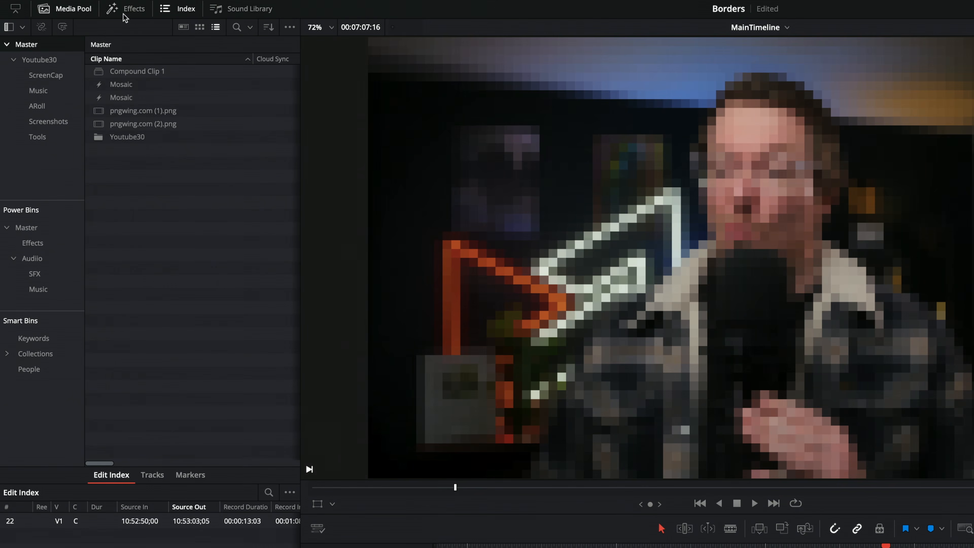
Apply the Open FX Analog Damage effect to the Video Assist_0029.mov clip after P1000205.MOV, and jump between both filtered Edit Index entries
{"action": "left_click", "coordinate": [123, 11]}
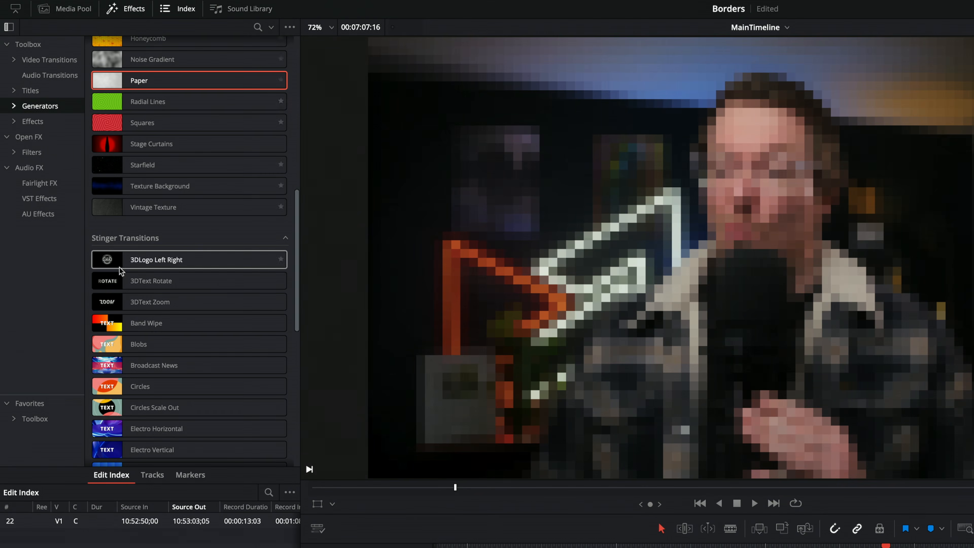
{"action": "left_click", "coordinate": [29, 137]}
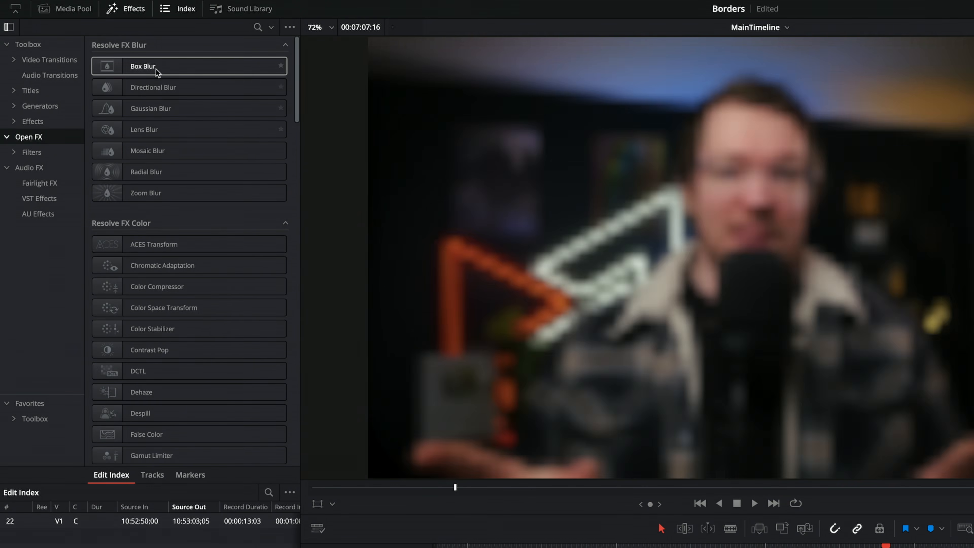
{"action": "scroll", "coordinate": [191, 386], "scroll_direction": "down", "scroll_amount": 20}
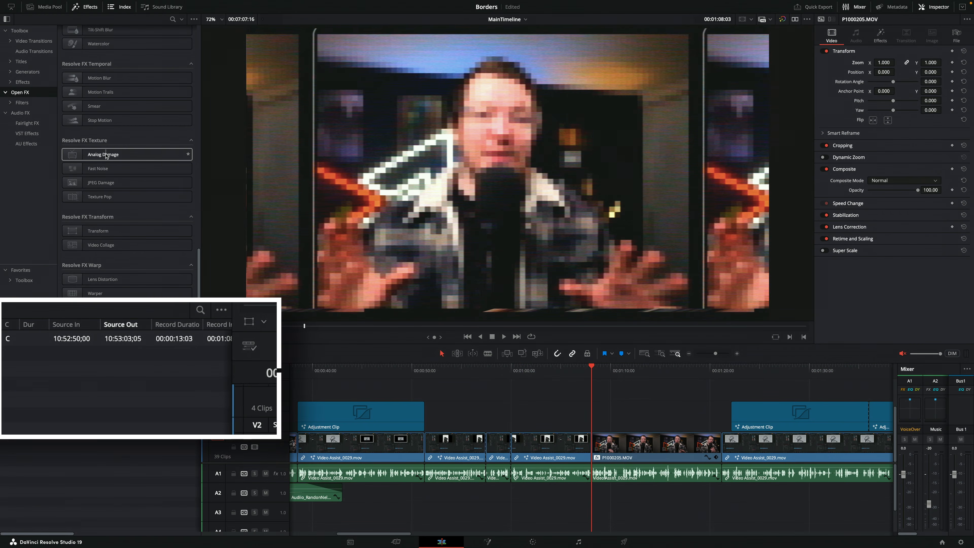
{"action": "left_click_drag", "start_coordinate": [176, 223], "coordinate": [937, 538]}
{"action": "left_click_drag", "start_coordinate": [651, 372], "coordinate": [772, 450]}
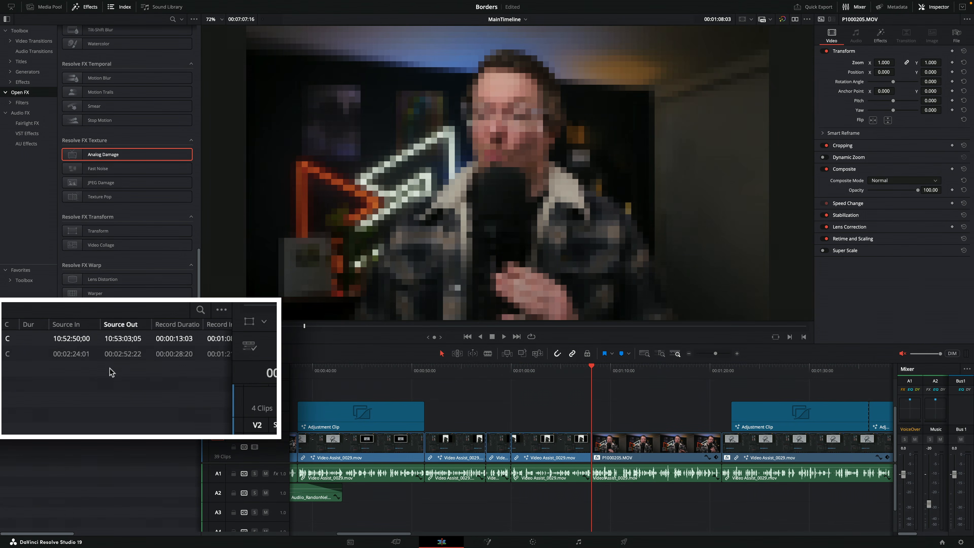
{"action": "left_click", "coordinate": [83, 355]}
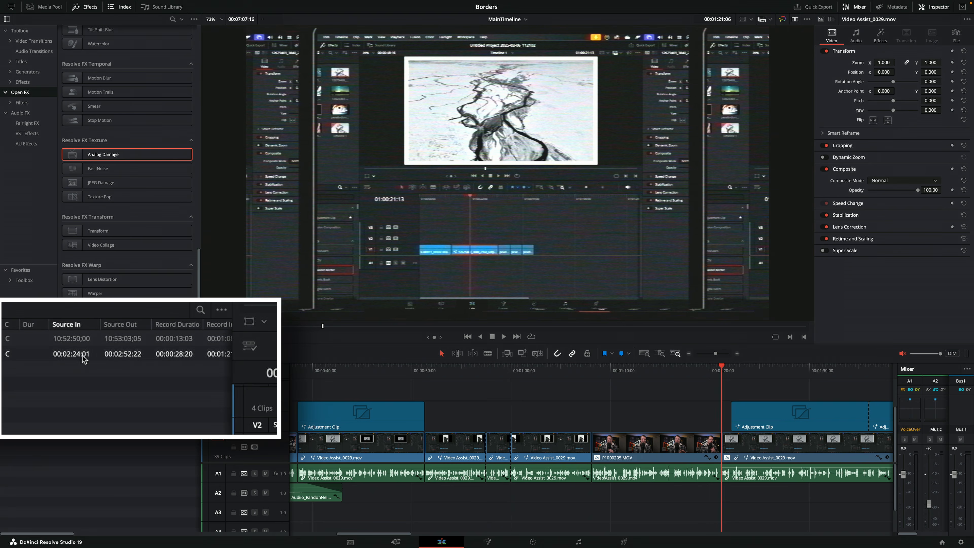
{"action": "left_click", "coordinate": [78, 339]}
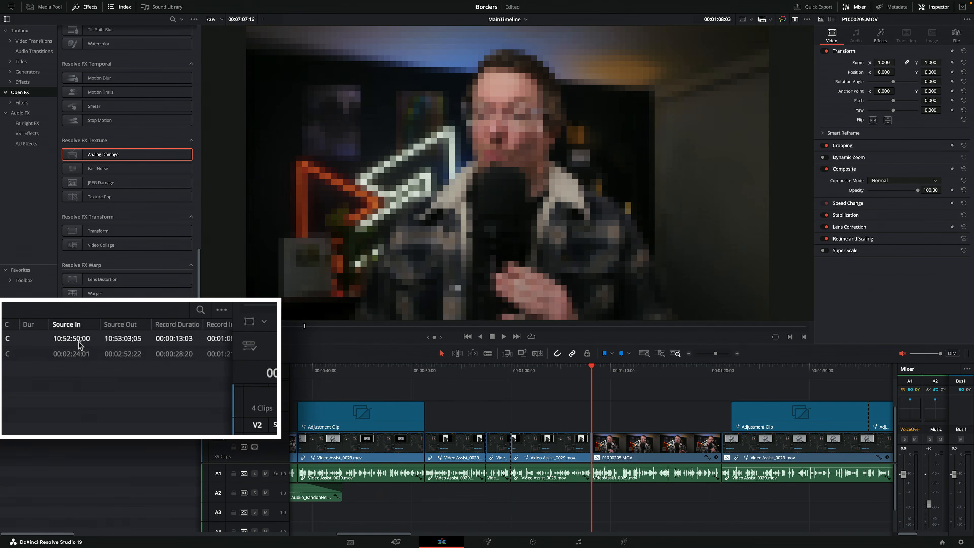
Browse the Toolbox's Effects category and check the filter options of the Edit Index
{"action": "left_click", "coordinate": [195, 328]}
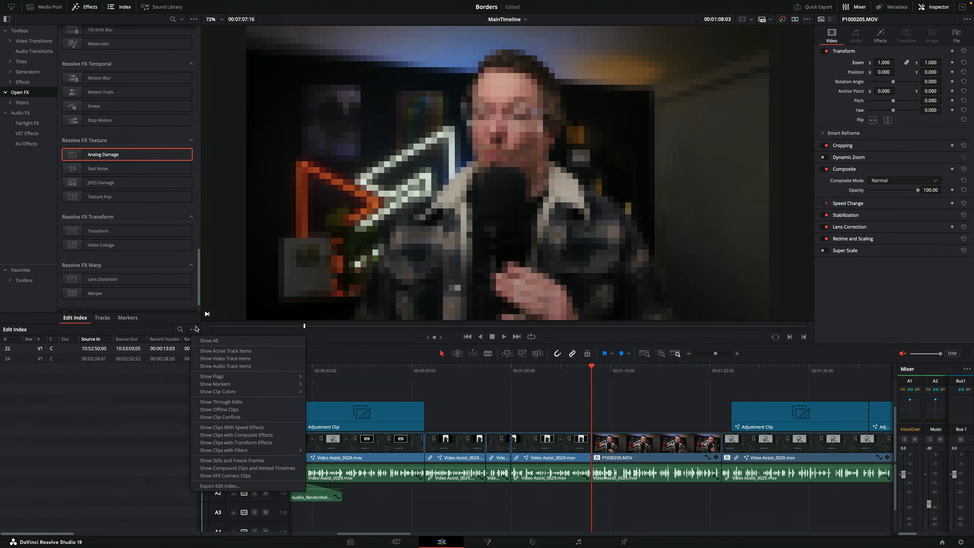
{"action": "left_click", "coordinate": [24, 91]}
{"action": "left_click", "coordinate": [23, 82]}
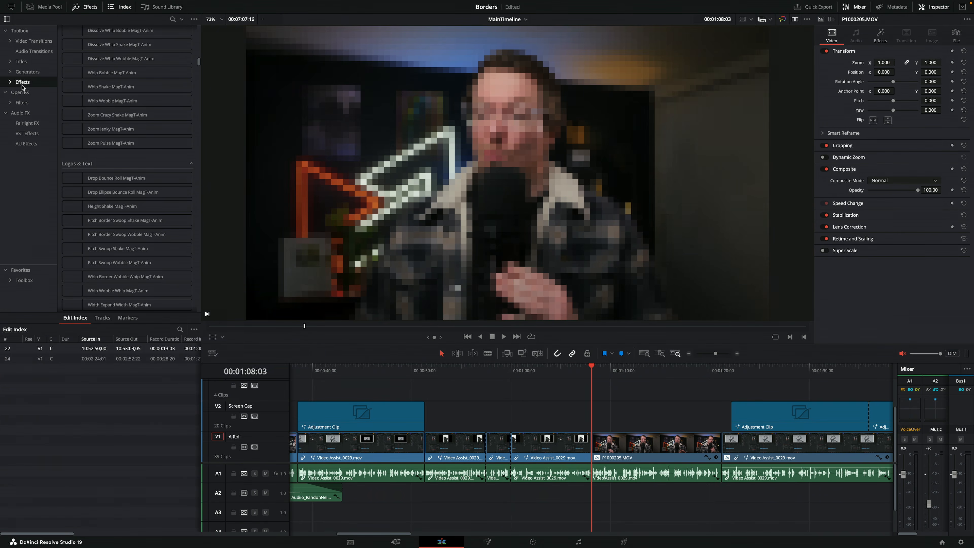
{"action": "scroll", "coordinate": [103, 113], "scroll_direction": "up", "scroll_amount": 15}
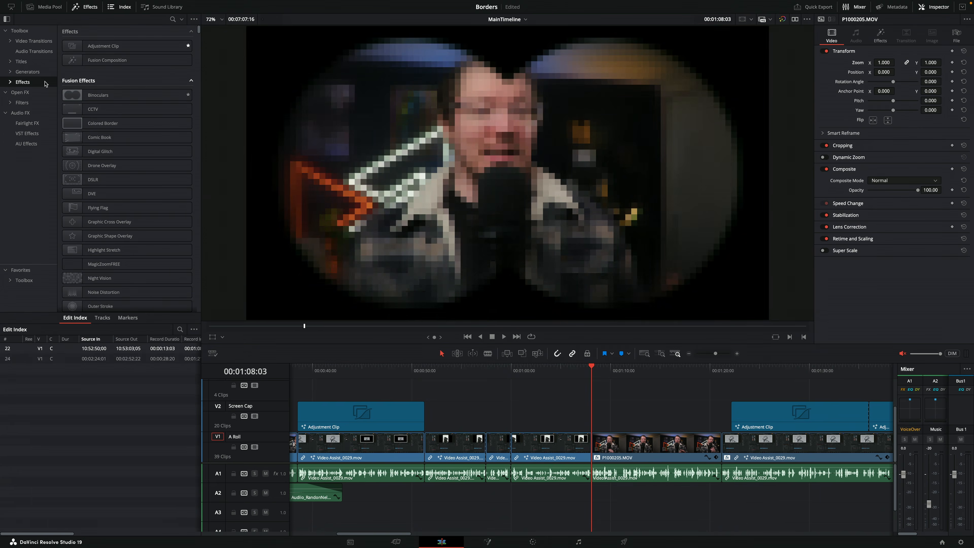
{"action": "left_click", "coordinate": [194, 329]}
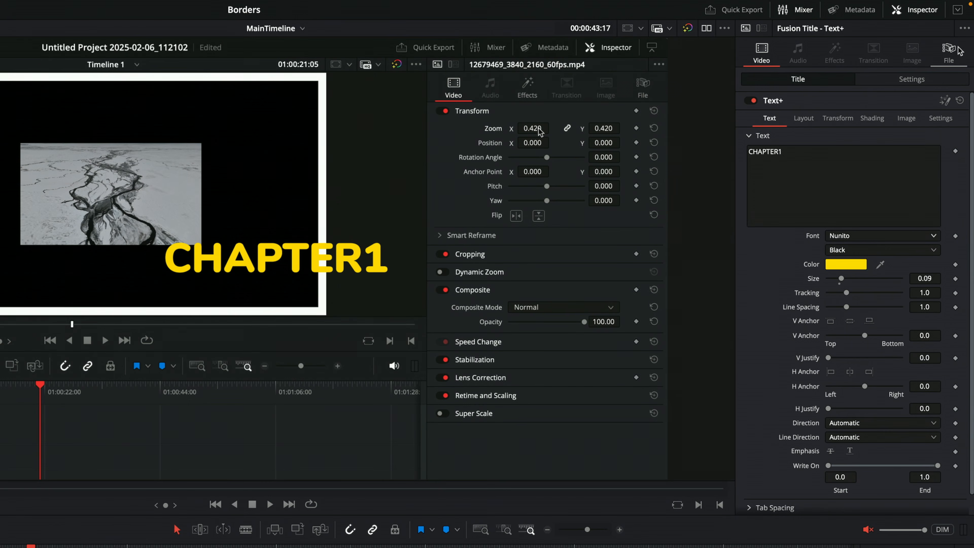
Give the CHAPTER1 Text+ title the lime clip color and place two copies of it further along the Video 3 track
{"action": "left_click", "coordinate": [953, 56]}
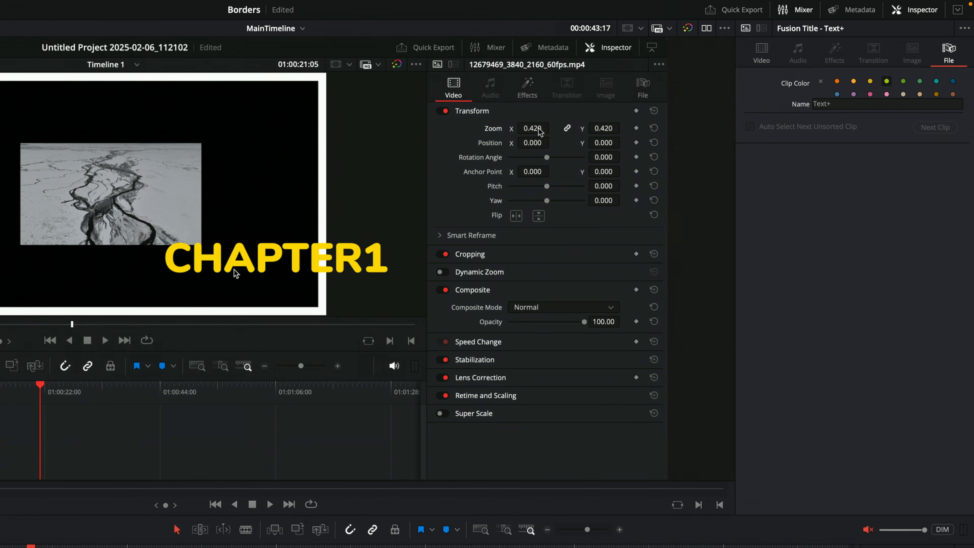
{"action": "left_click_drag", "start_coordinate": [348, 416], "coordinate": [810, 417]}
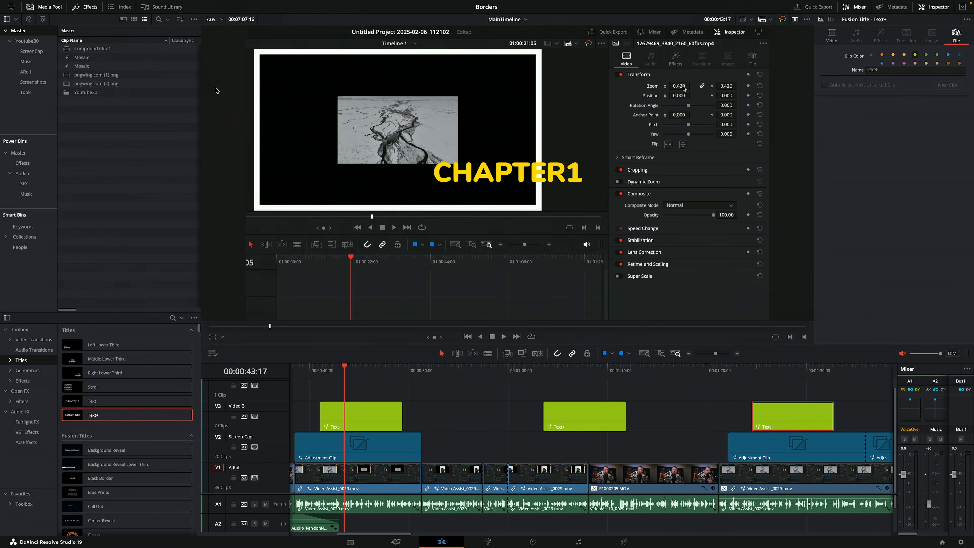
Filter the Edit Index to show only clips with the Lime clip color
{"action": "left_click", "coordinate": [118, 7]}
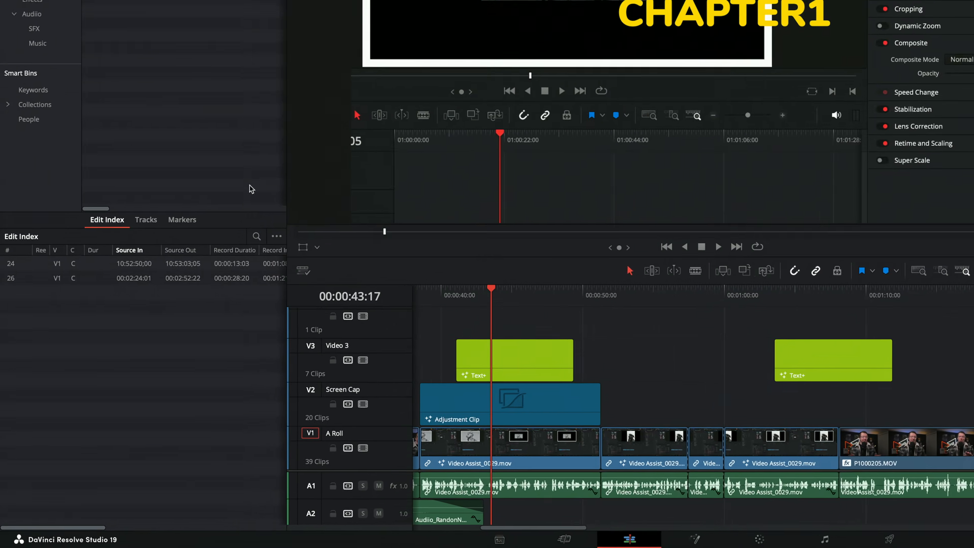
{"action": "left_click", "coordinate": [193, 329]}
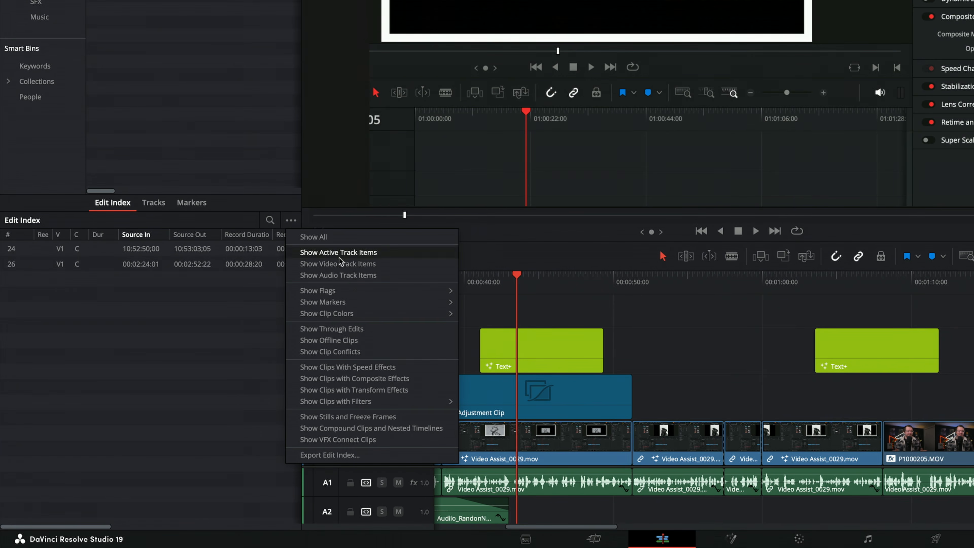
{"action": "mouse_move", "coordinate": [343, 317]}
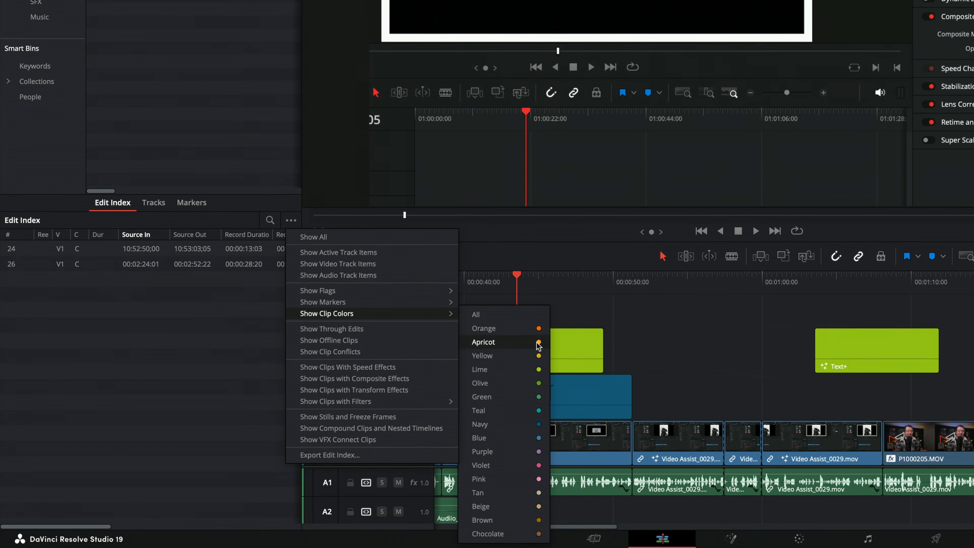
{"action": "left_click", "coordinate": [513, 369]}
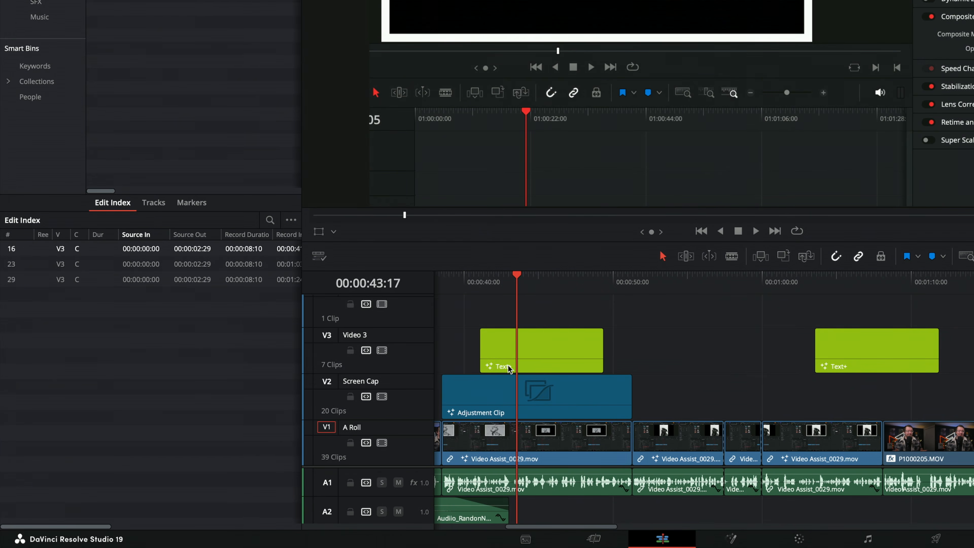
Jump between the lime Text+ titles listed in the Edit Index, then view the first title's video settings
{"action": "left_click", "coordinate": [141, 265]}
{"action": "left_click", "coordinate": [141, 280]}
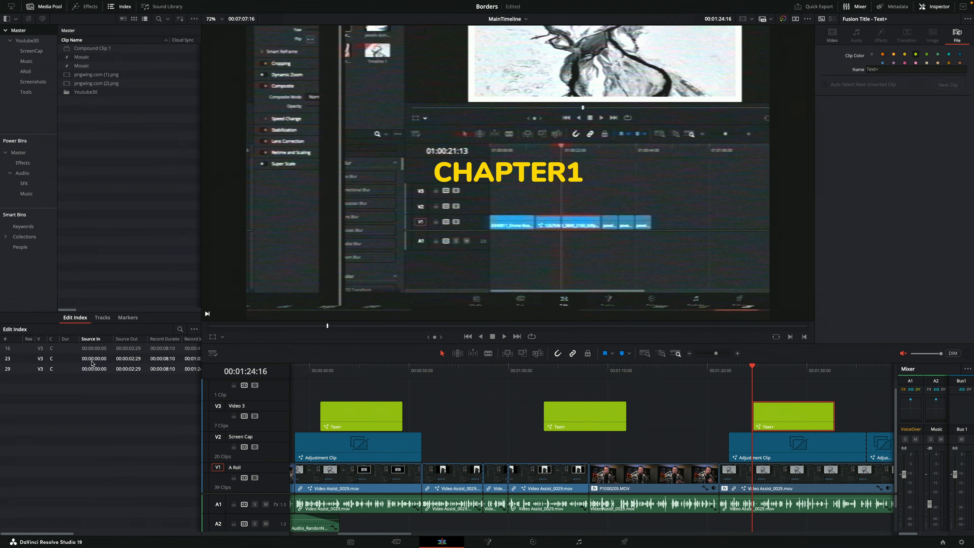
{"action": "left_click", "coordinate": [127, 294]}
{"action": "left_click", "coordinate": [93, 353]}
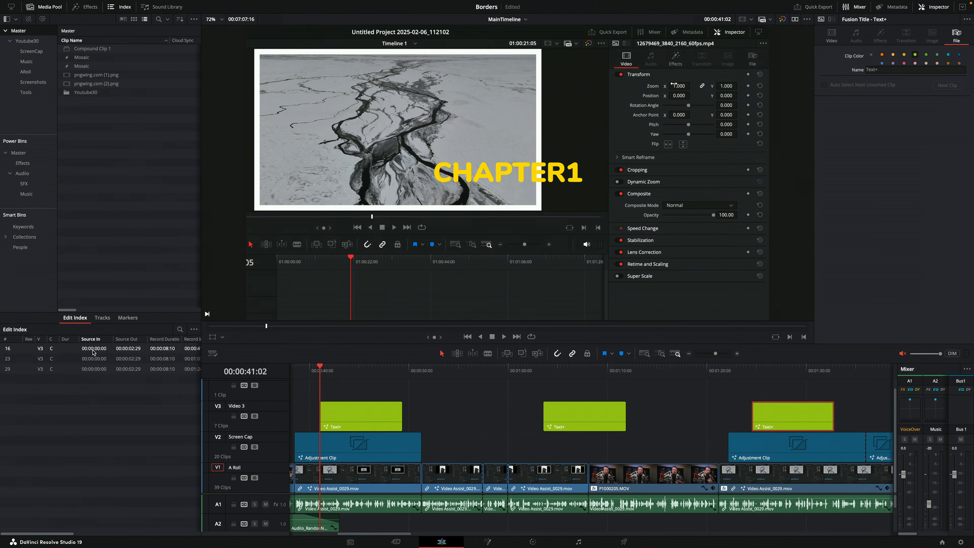
{"action": "left_click", "coordinate": [372, 411]}
{"action": "left_click", "coordinate": [838, 38]}
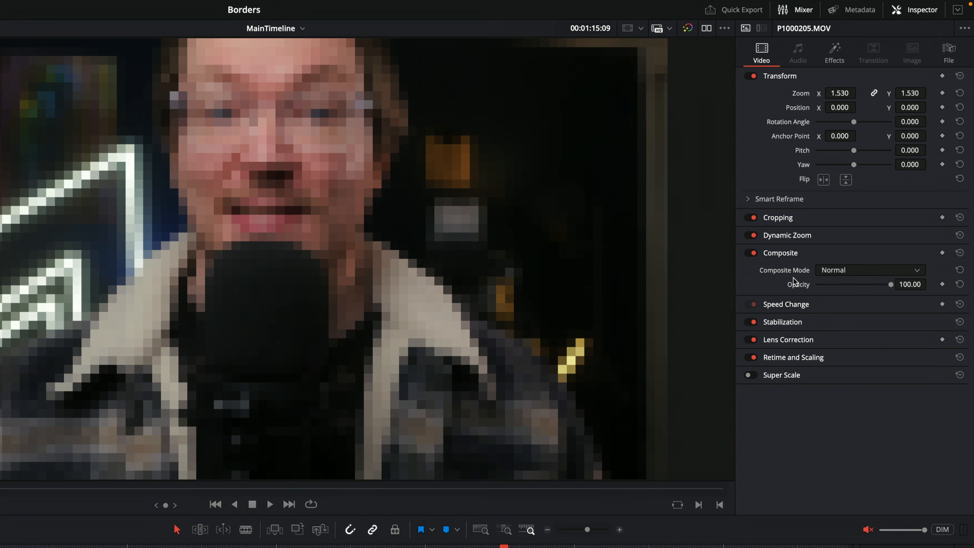
Try resetting the Transform settings of the P1000205.MOV clip and deleting the clip, undoing each change
{"action": "left_click", "coordinate": [960, 92]}
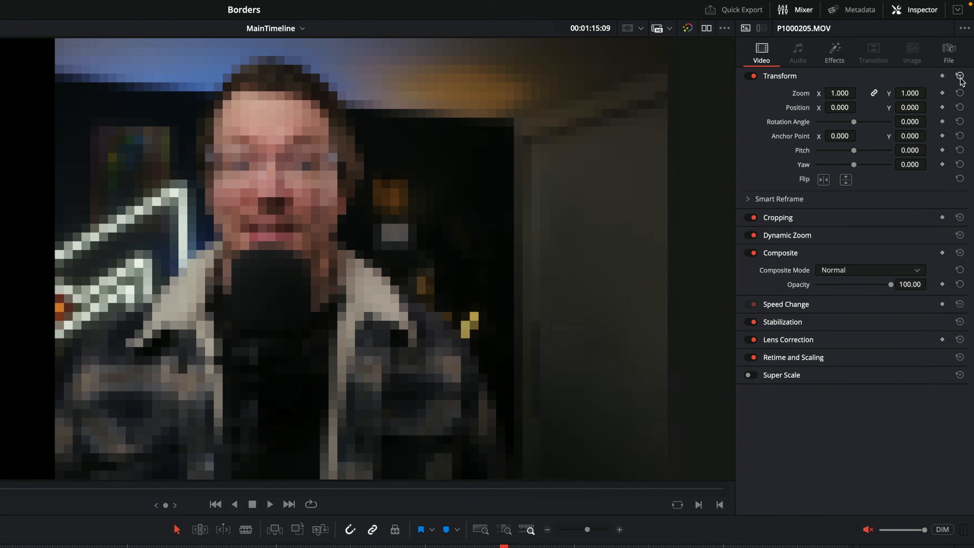
{"action": "key", "text": "super+z"}
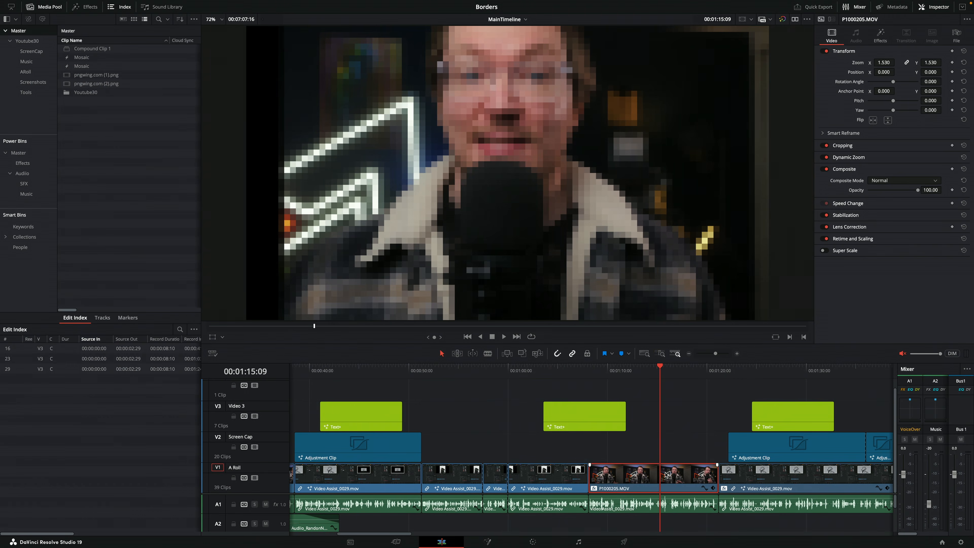
{"action": "key", "text": "BackSpace"}
{"action": "key", "text": "super+z"}
Apply Remove and Reset All to the P1000205.MOV clip and check its effects and video settings
{"action": "left_click", "coordinate": [656, 475]}
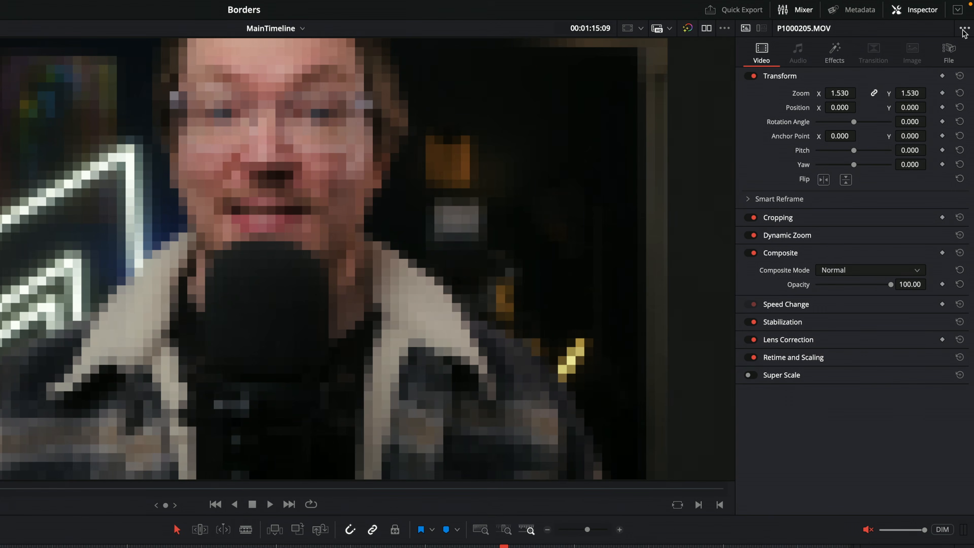
{"action": "left_click", "coordinate": [964, 30]}
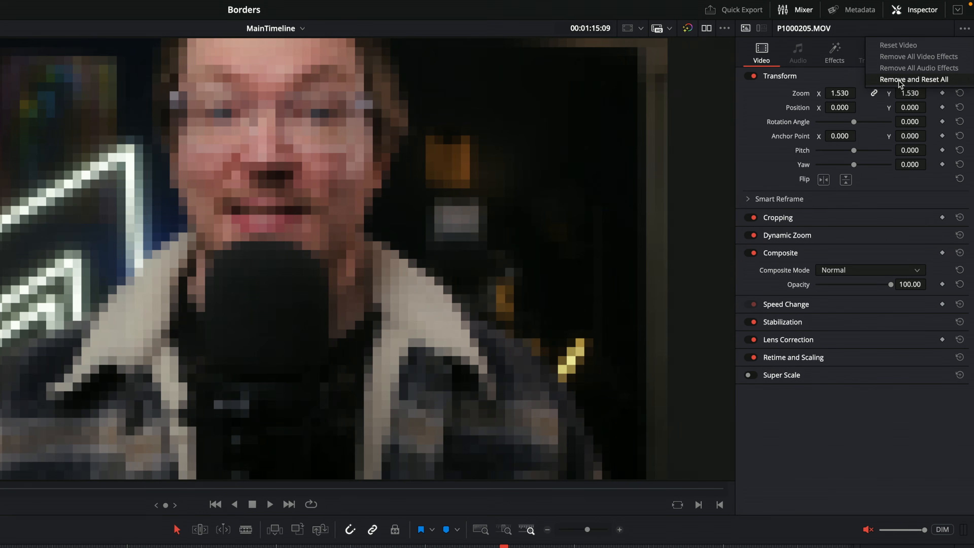
{"action": "left_click", "coordinate": [916, 81]}
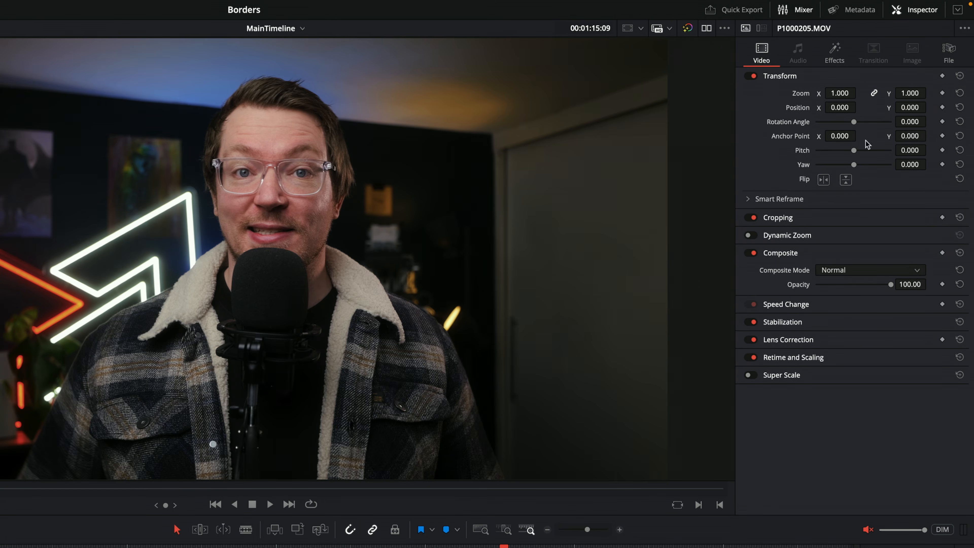
{"action": "left_click", "coordinate": [836, 51]}
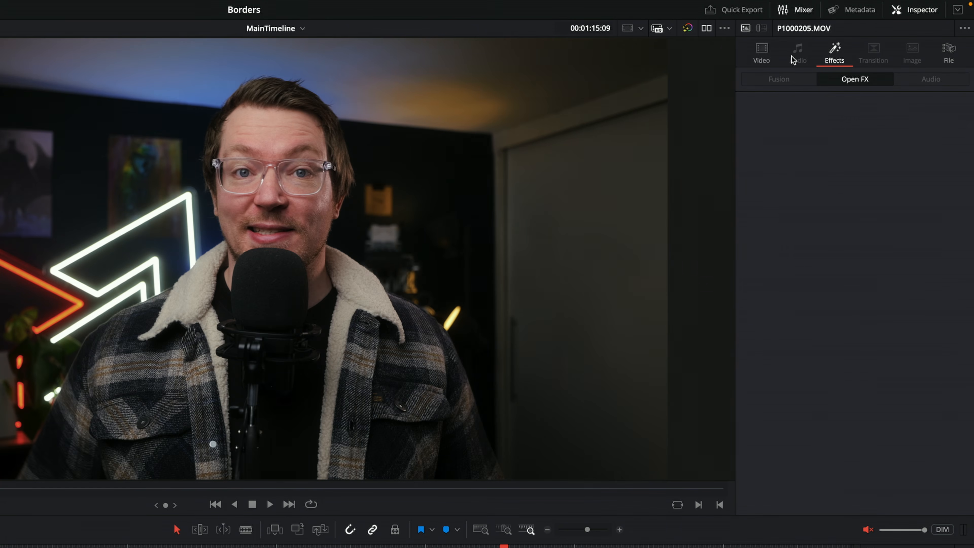
{"action": "left_click", "coordinate": [760, 57]}
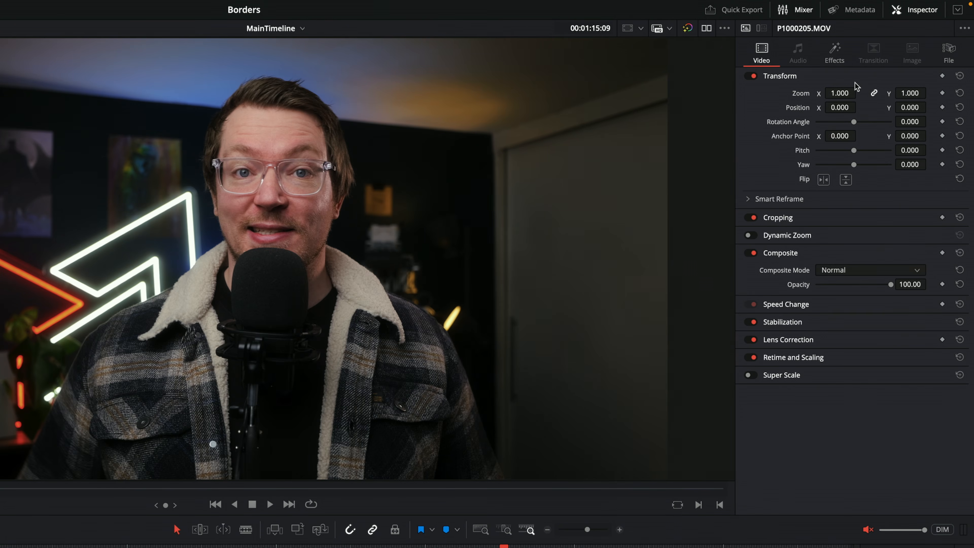